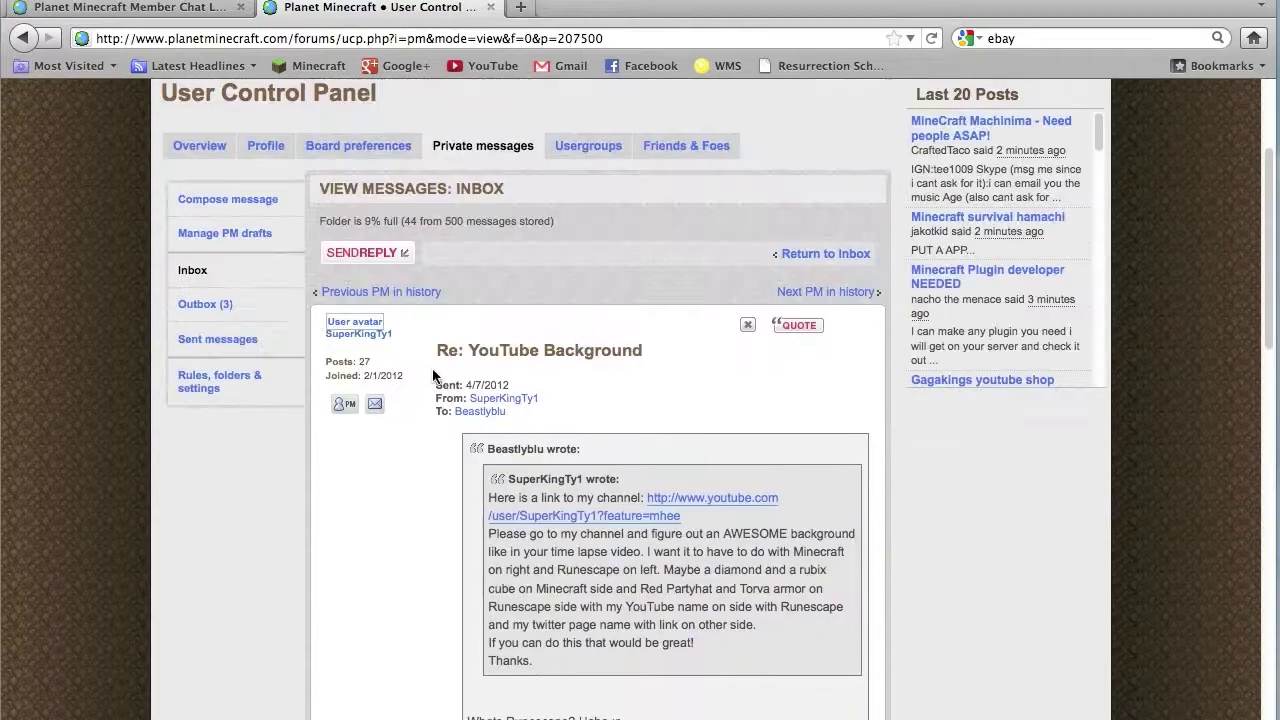
Step: Launch Photoshop from the system search
key(Down)
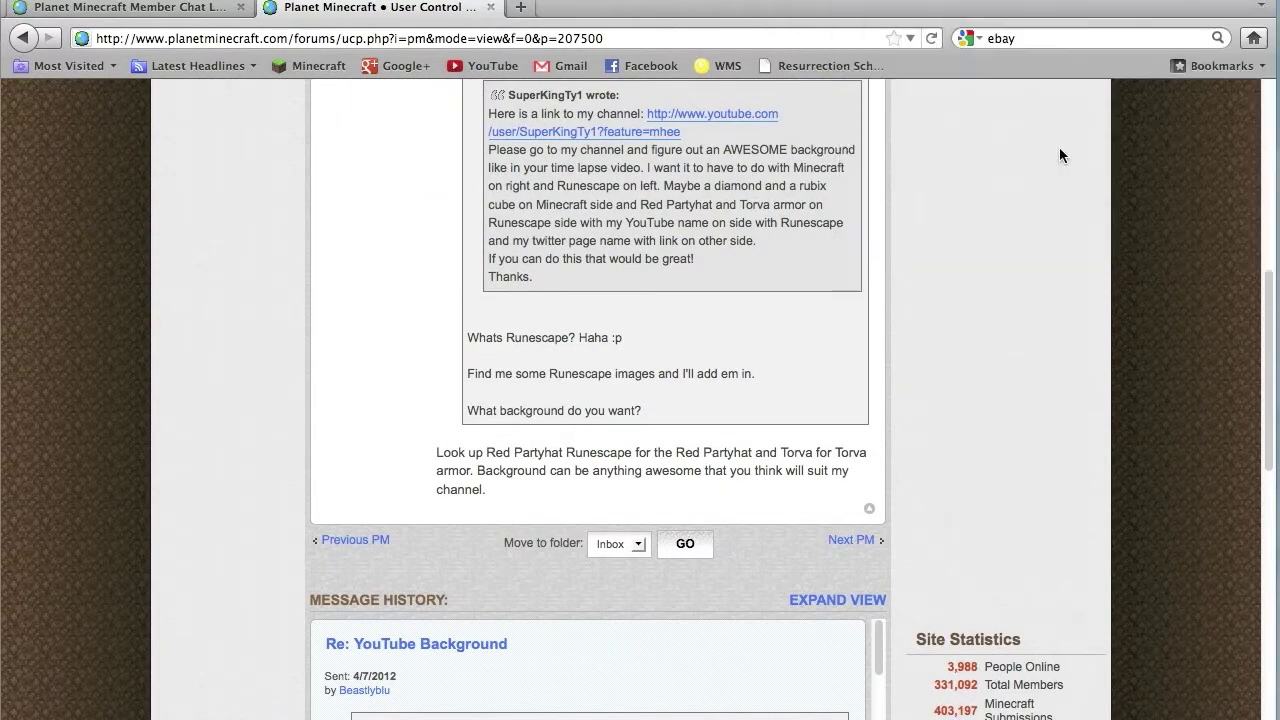
key(Return)
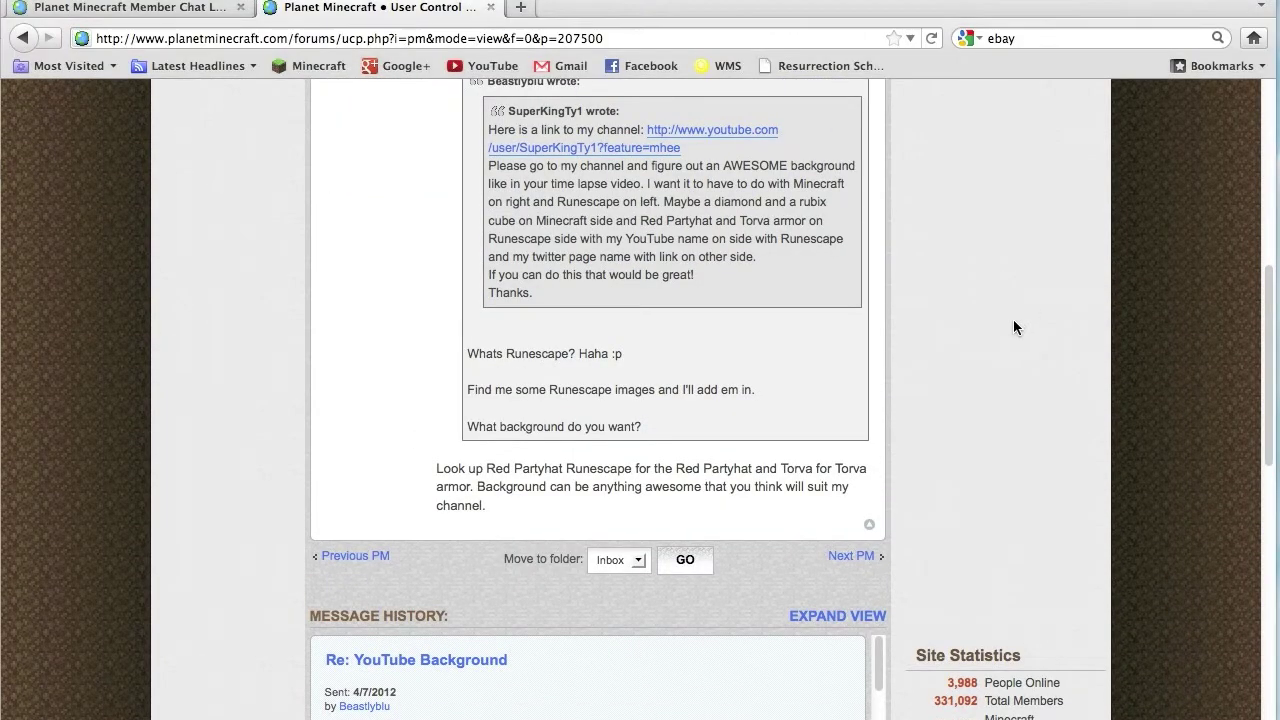
scroll(1015, 316, up, 2)
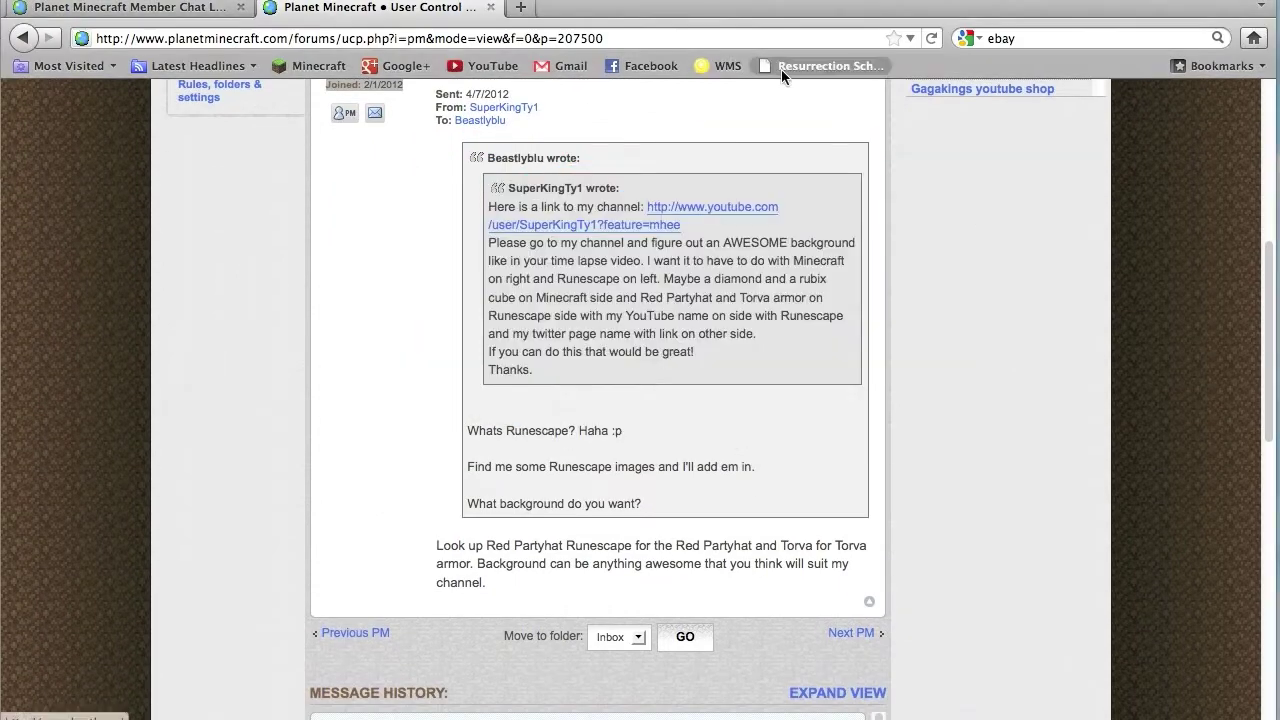
Step: Save the red partyhat image result to the computer, then return to Photoshop
key(super+t)
click(1050, 39)
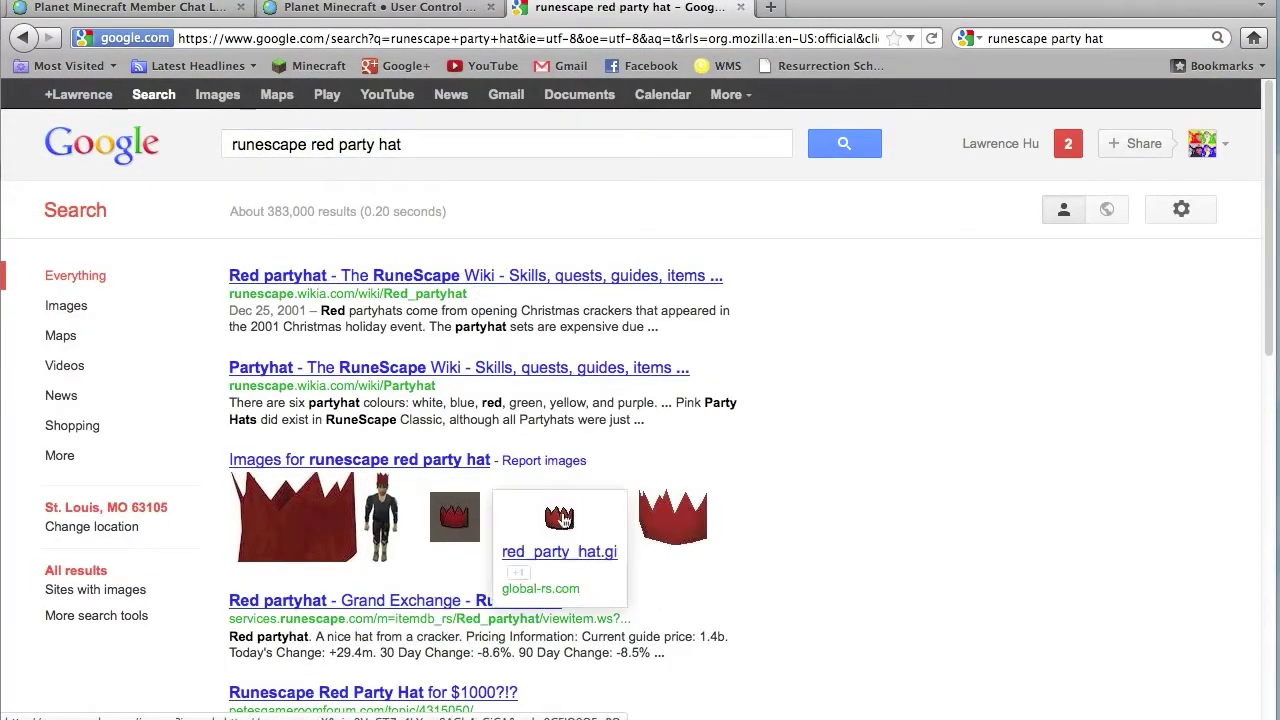
click(449, 518)
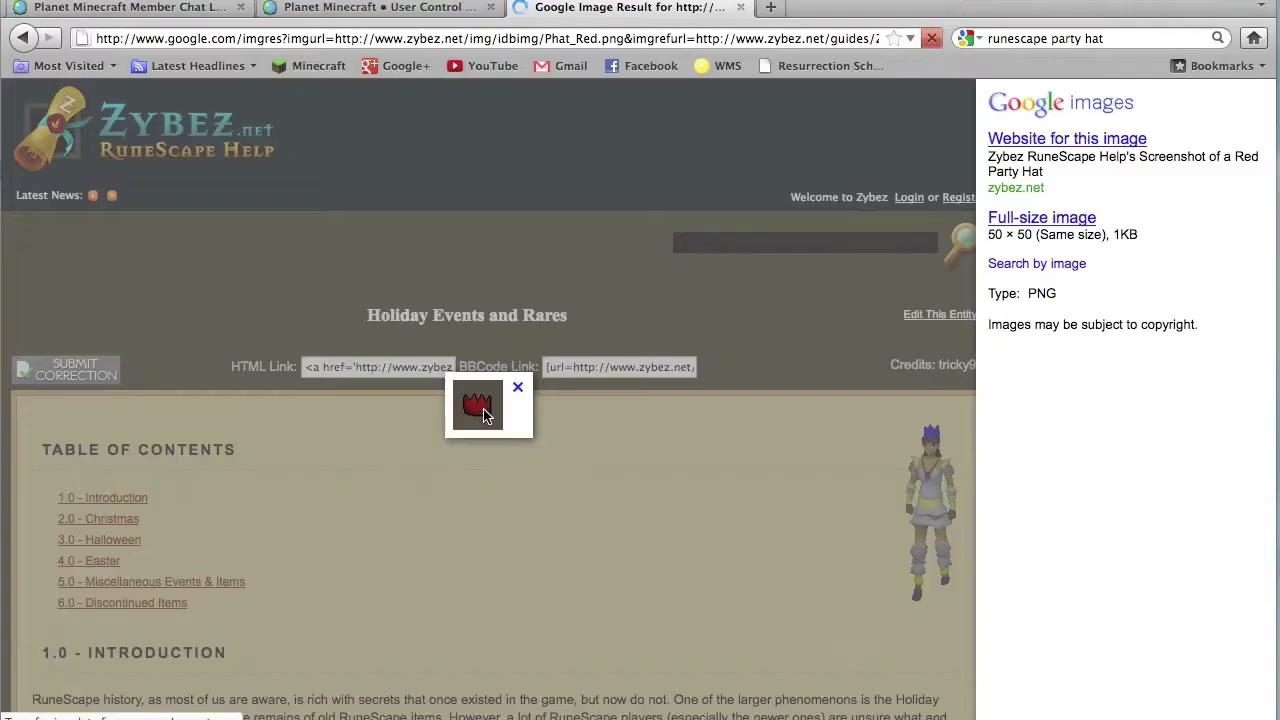
right_click(478, 405)
click(540, 481)
click(791, 297)
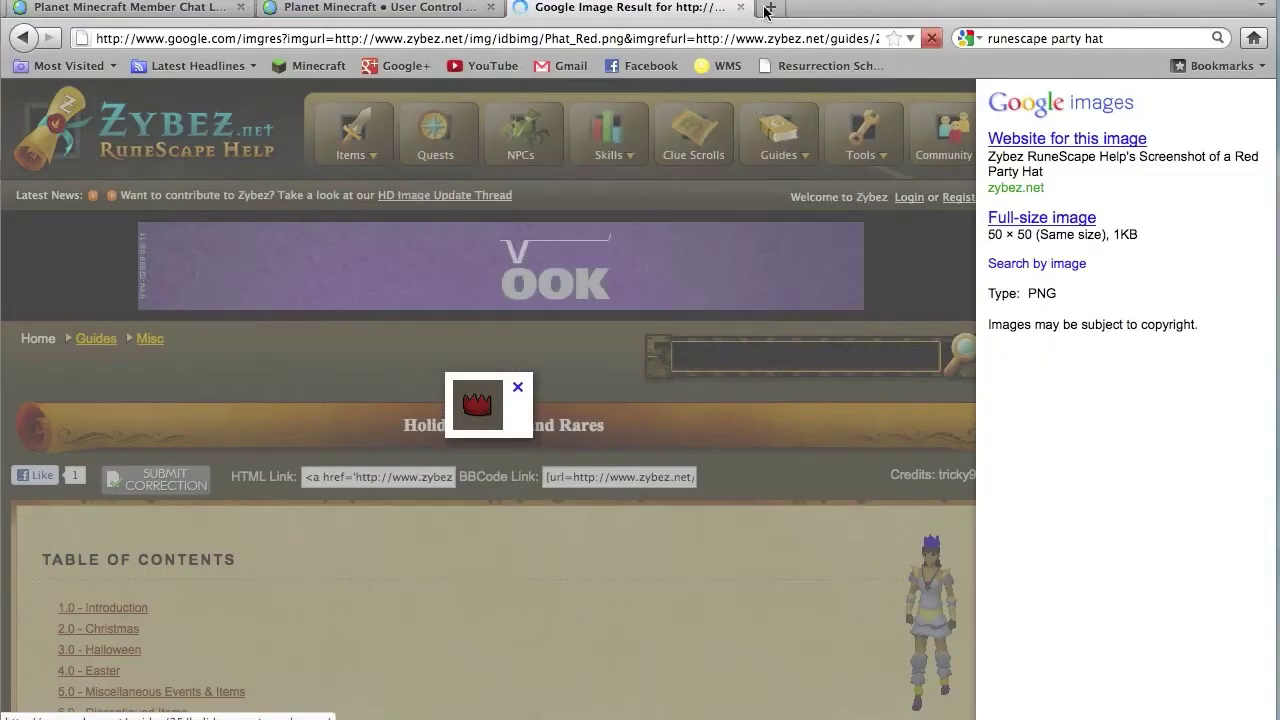
click(740, 7)
key(super+h)
key(super+h)
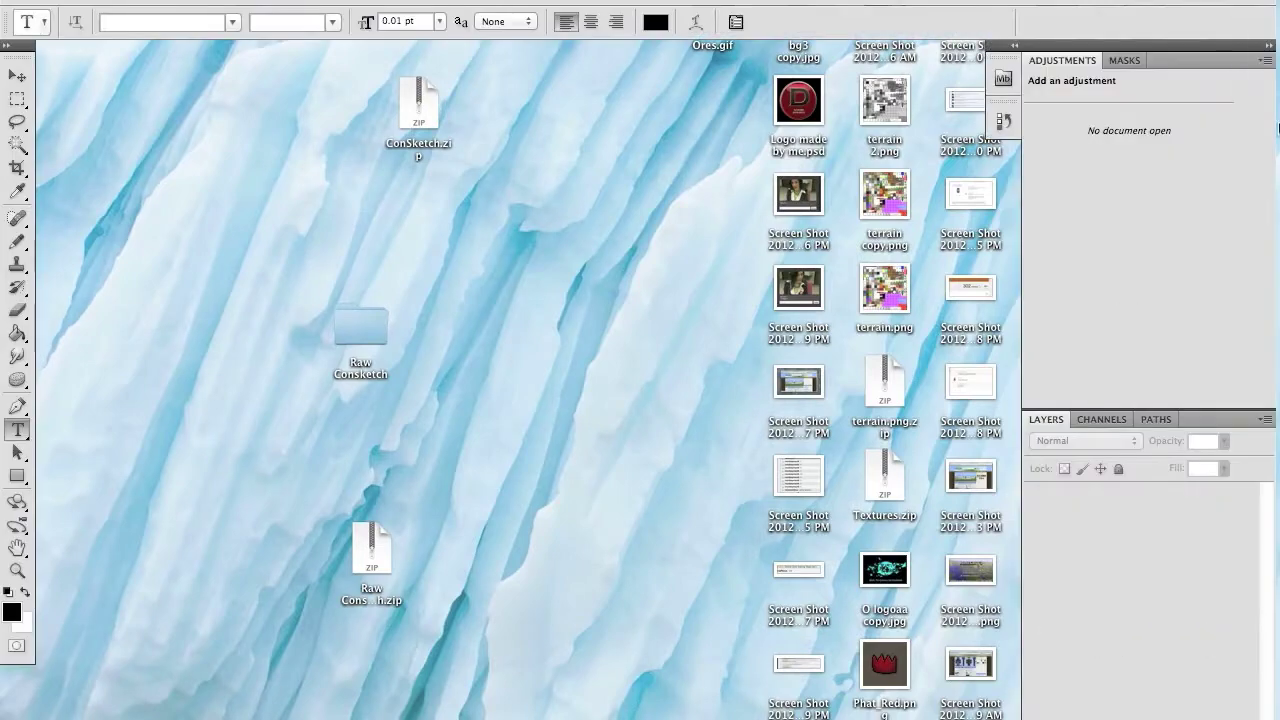
Step: Open the Simple User Template Photoshop document from the Downloads folder
key(super+o)
click(634, 556)
click(286, 186)
click(238, 151)
click(971, 625)
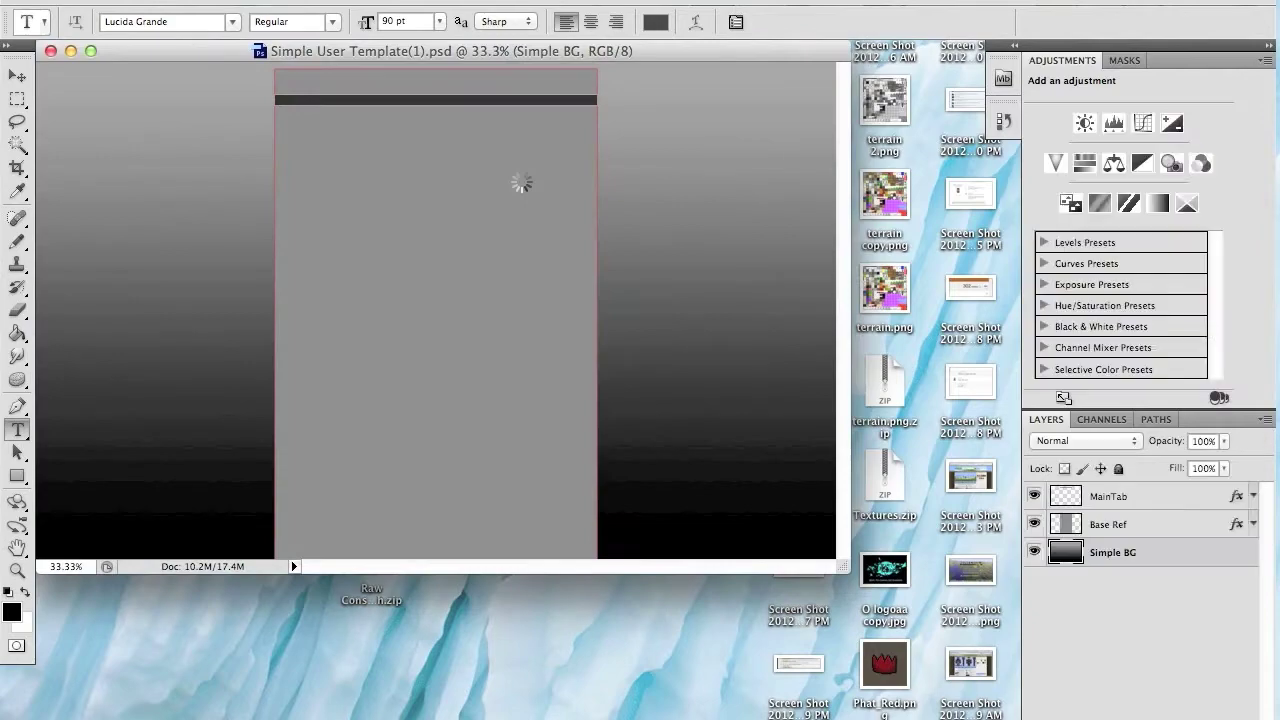
Step: Start placing Consketch.jpg from the minecraft screenshots folder, then cancel it
click(170, 2)
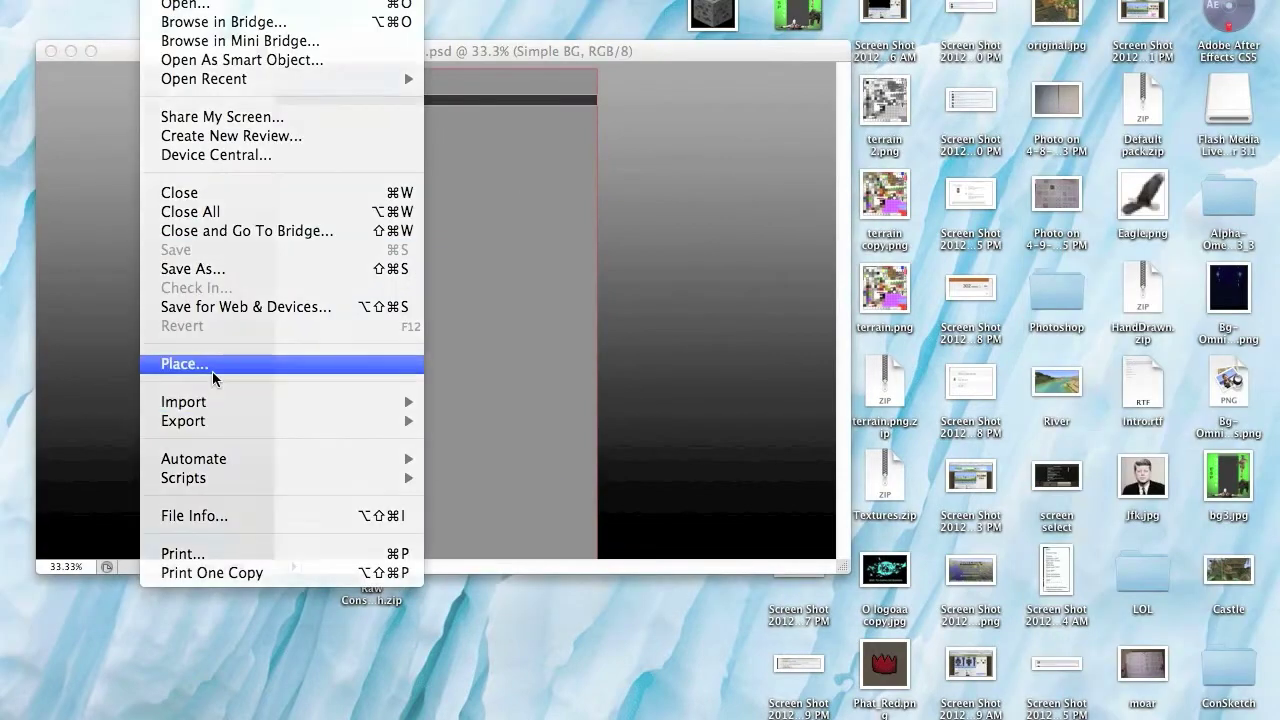
click(214, 369)
click(234, 271)
double_click(578, 340)
scroll(760, 400, down, 5)
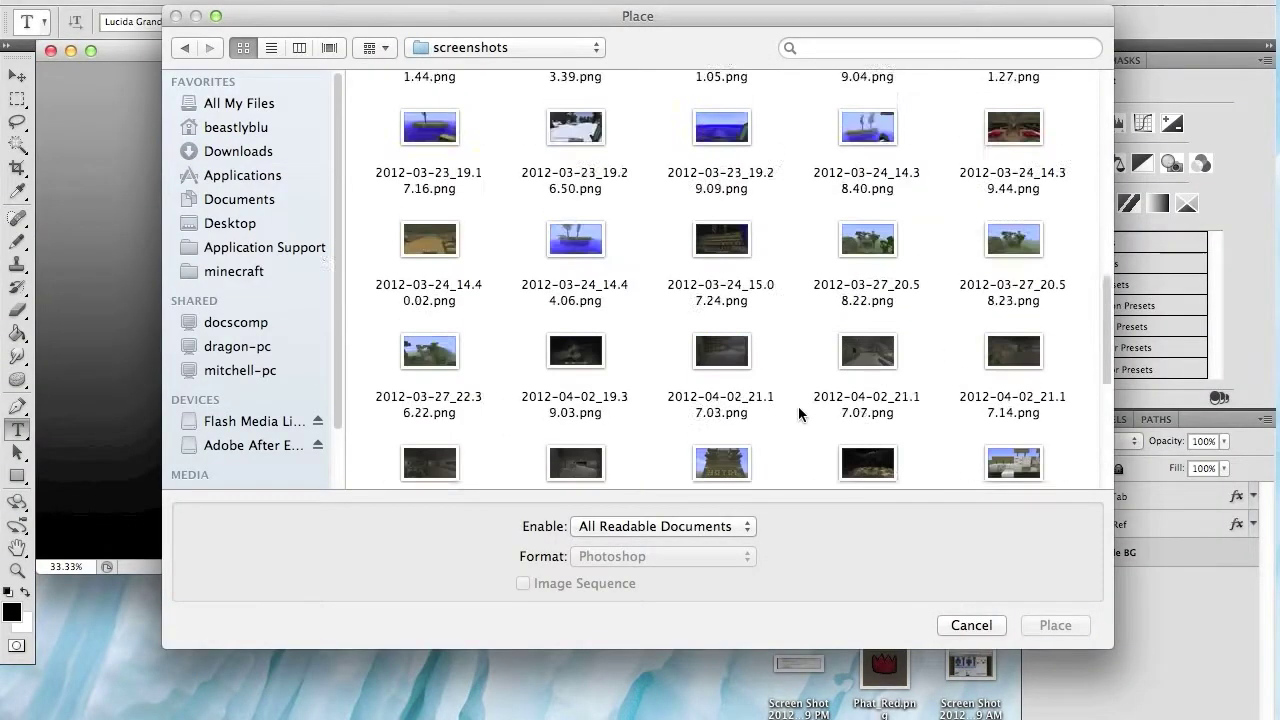
scroll(900, 330, down, 5)
scroll(686, 271, up, 5)
scroll(1000, 358, down, 5)
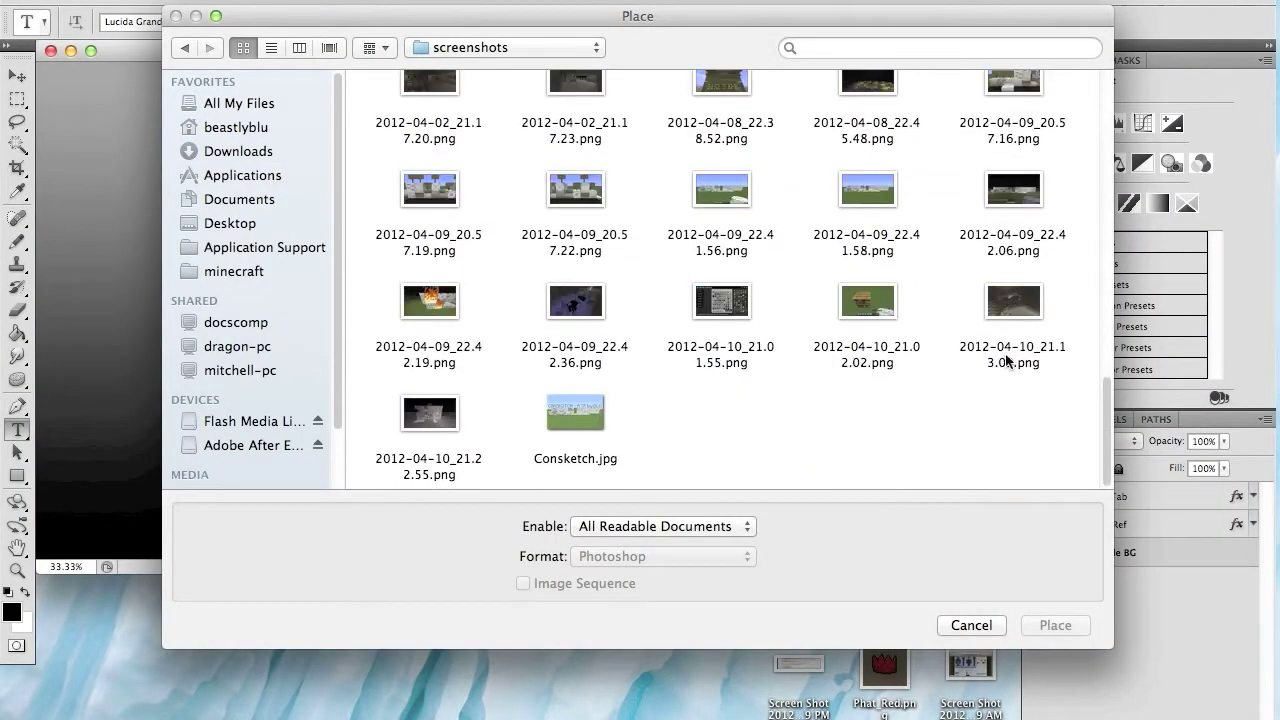
double_click(576, 370)
key(Escape)
Step: Open Phat_Red.png from the Desktop
click(170, 2)
click(246, 364)
click(231, 220)
scroll(743, 280, down, 3)
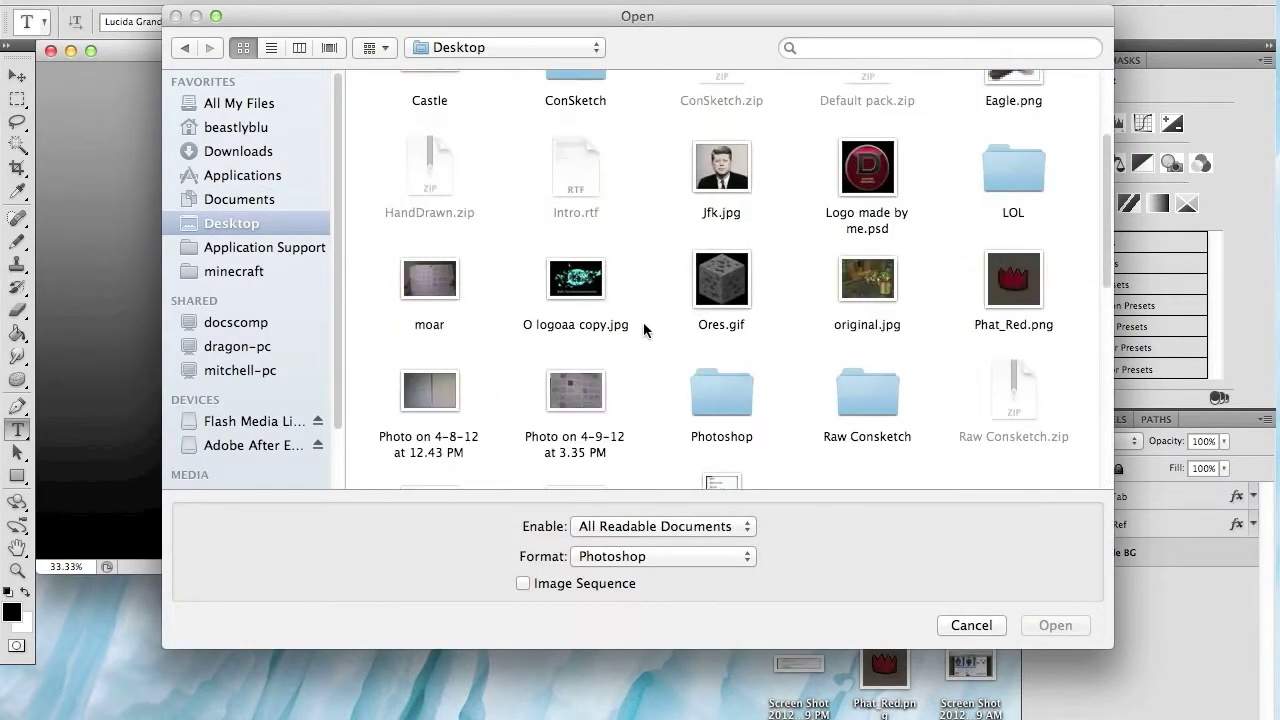
double_click(1014, 268)
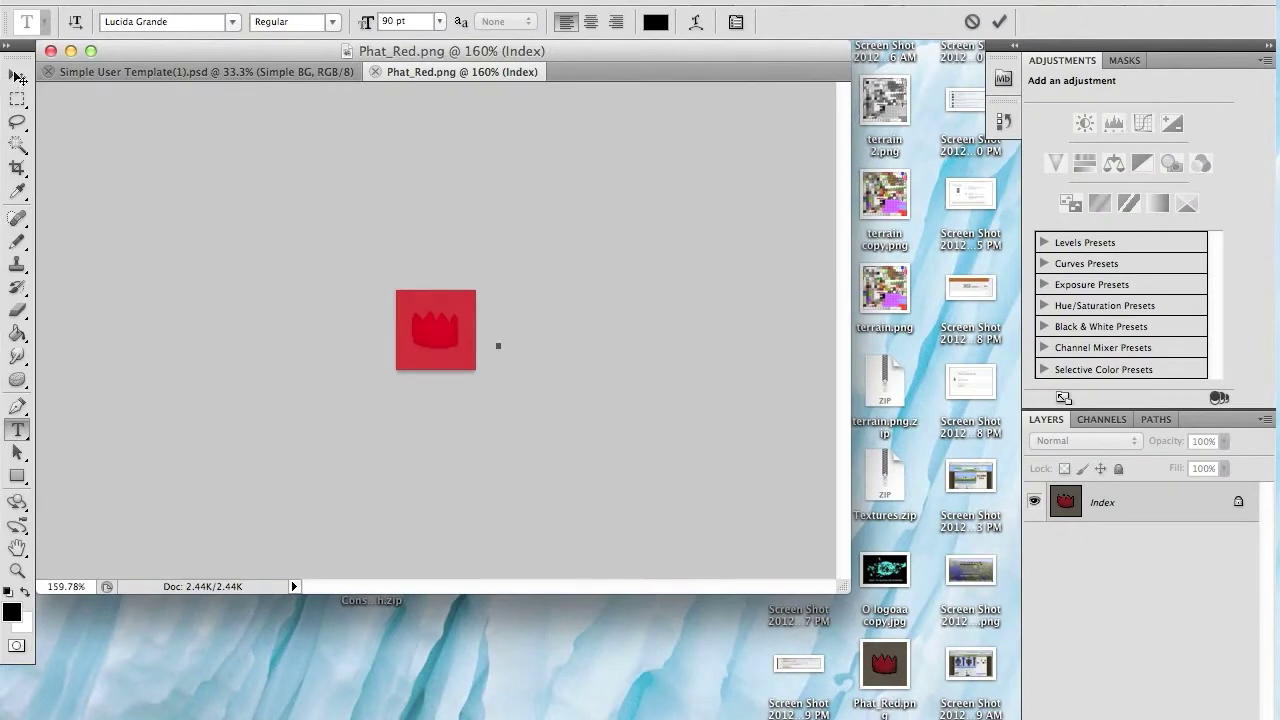
Step: Convert the partyhat image to RGB and erase its grey background with the Magic Eraser
key(ctrl+a)
click(255, 2)
click(500, 80)
drag(17, 310, 86, 350)
click(466, 362)
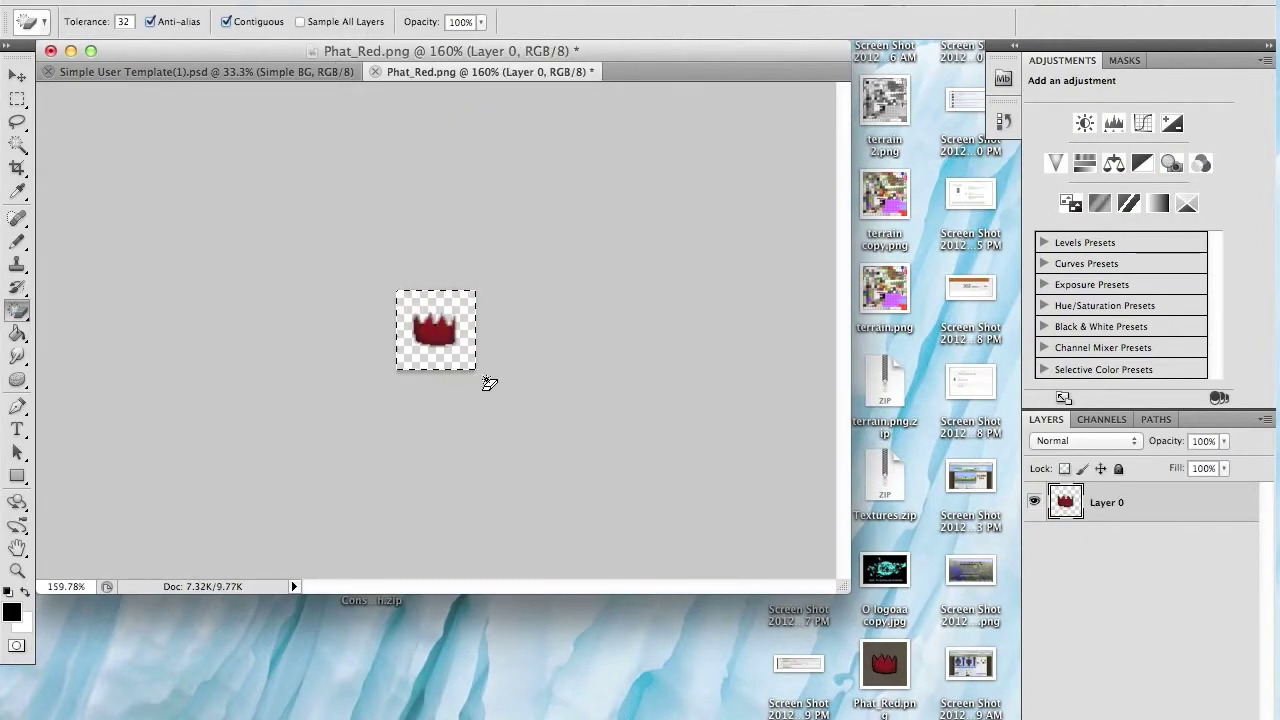
scroll(486, 380, up, 3)
scroll(470, 386, up, 3)
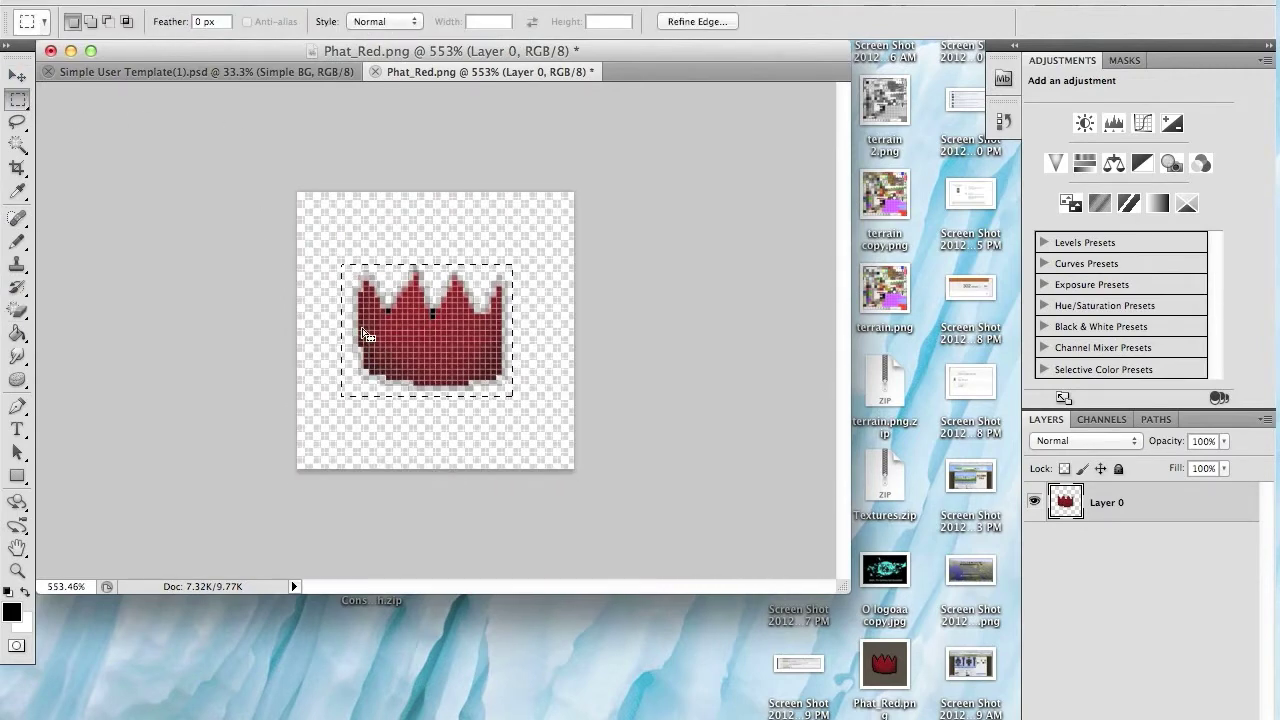
Step: Crop the image around the crown and drag the partyhat beside the template's central panel
click(240, 2)
click(314, 194)
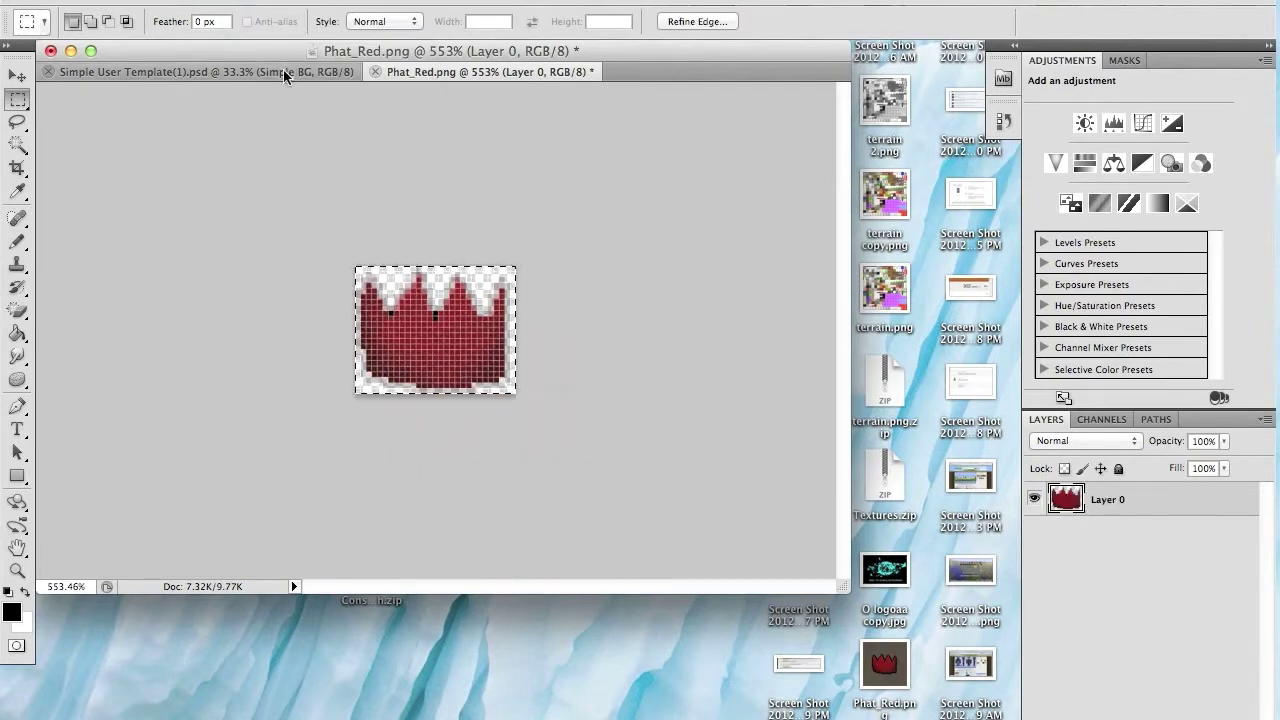
click(200, 71)
drag(560, 430, 712, 406)
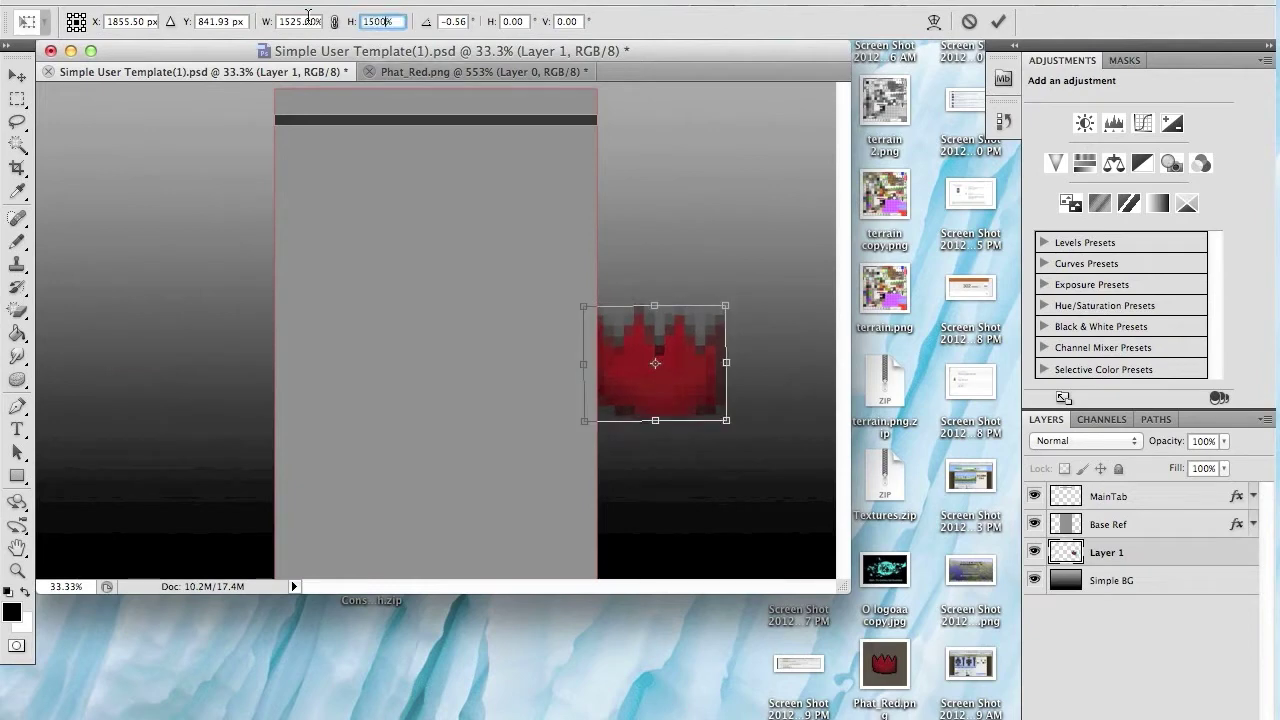
text(15)
Step: Move the partyhat toward the top edge and place the scaled-down Diamond_(Gem) at upper left
key(Return)
drag(660, 362, 622, 222)
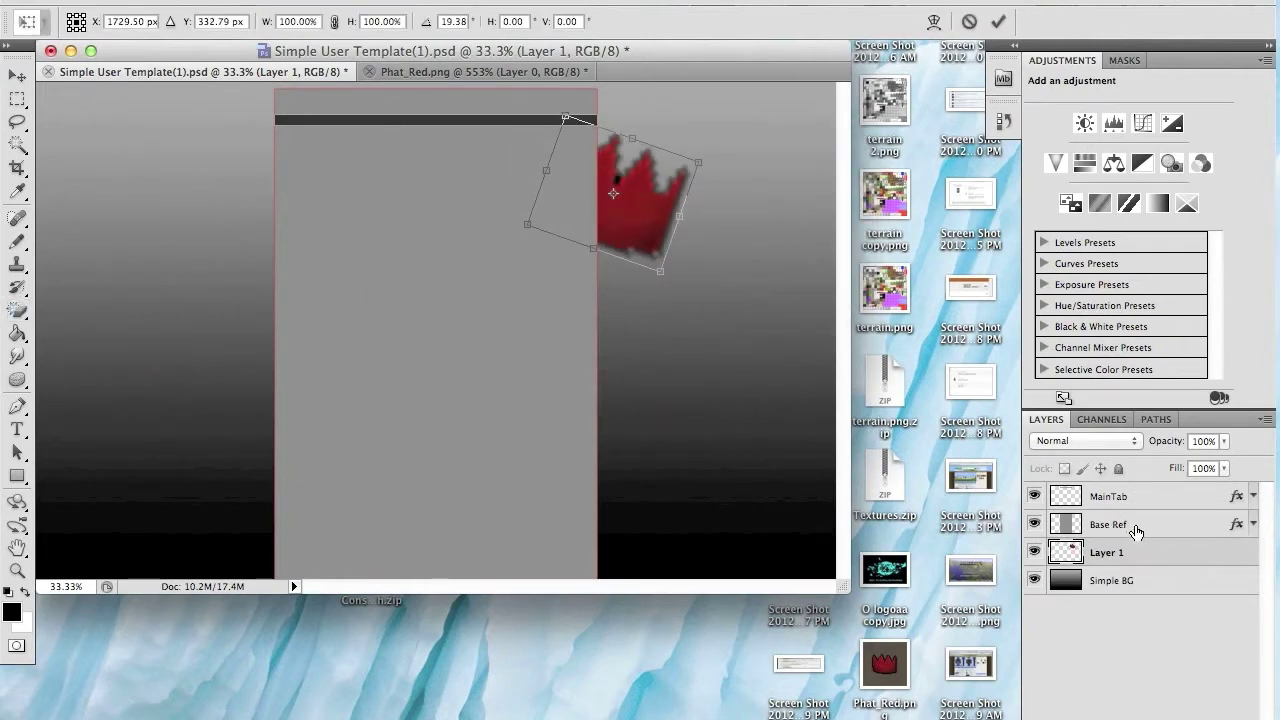
click(150, 2)
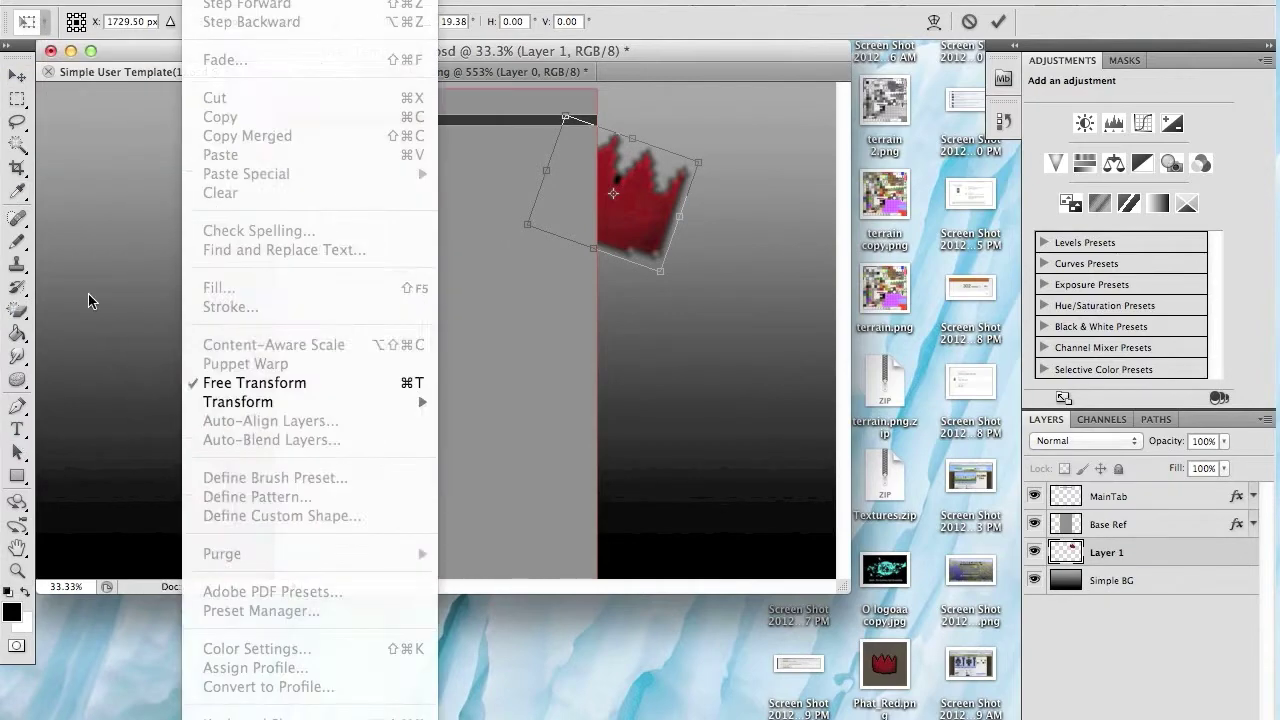
click(230, 366)
scroll(577, 275, down, 5)
click(705, 130)
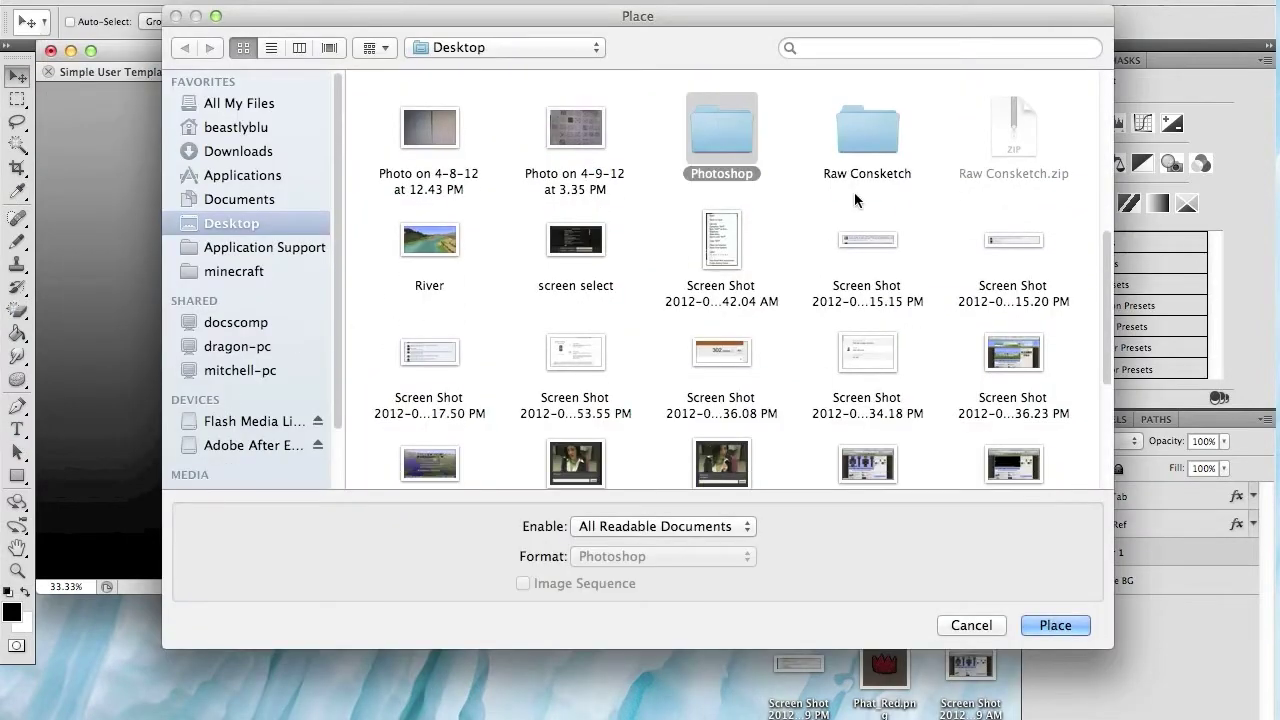
double_click(715, 125)
double_click(743, 120)
text(400)
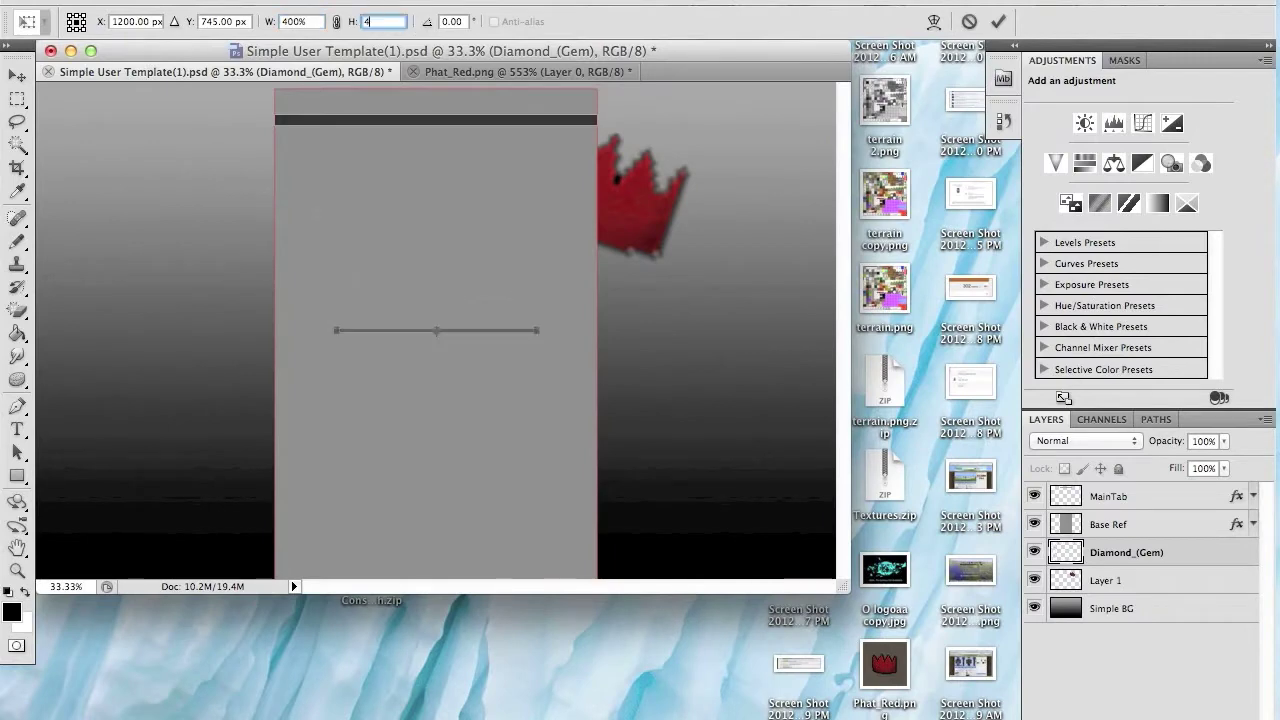
click(17, 75)
click(780, 252)
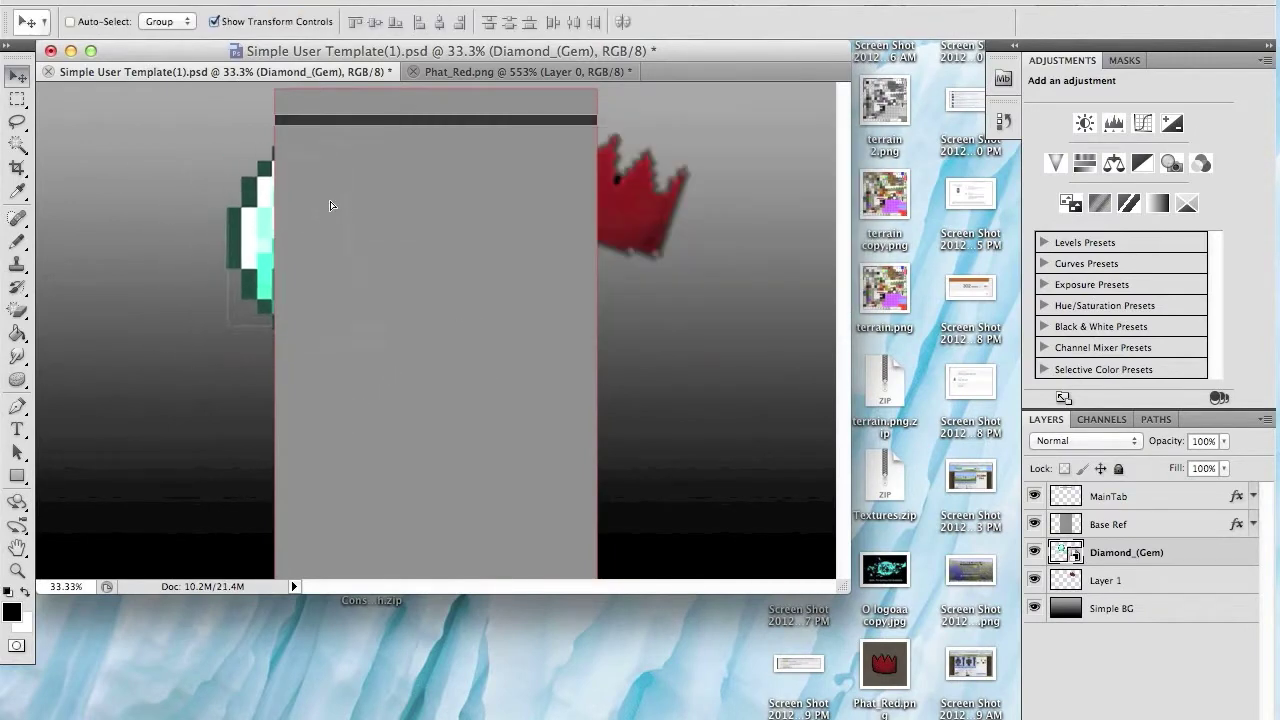
drag(329, 206, 393, 101)
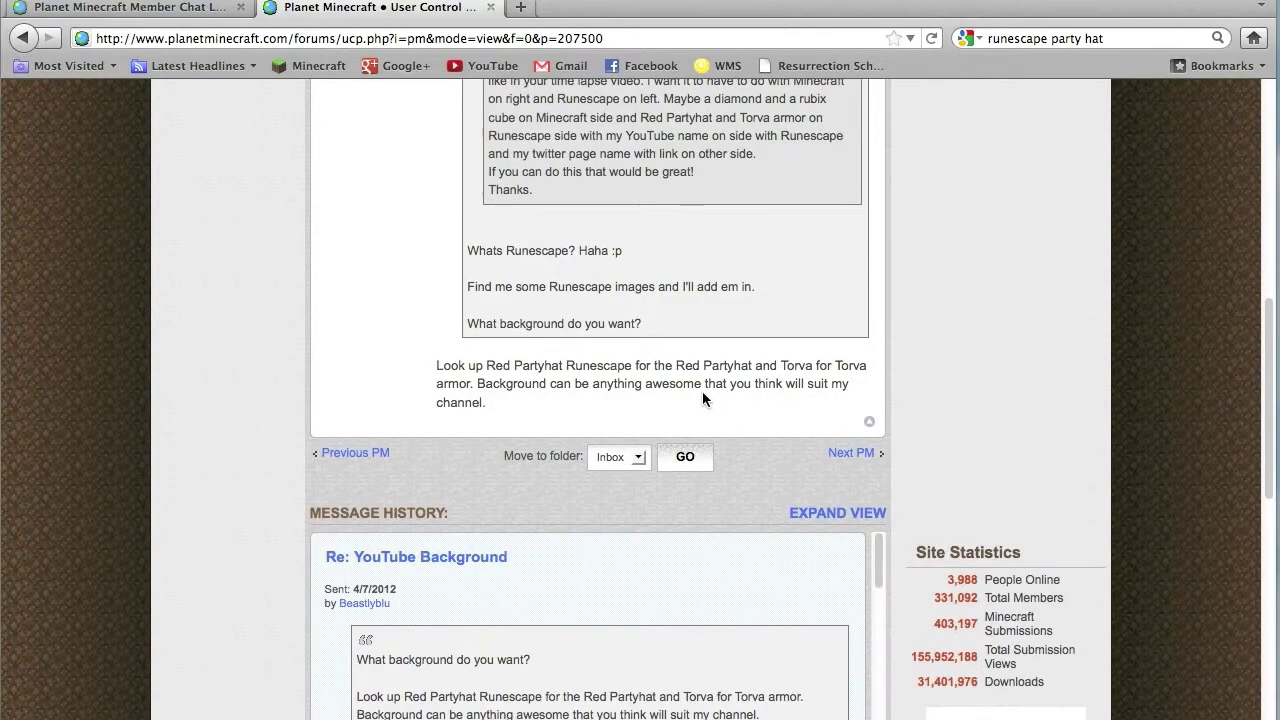
Step: Search for 'mideval castle background', save the full-size castle picture, and commit the diamond
key(ctrl+t)
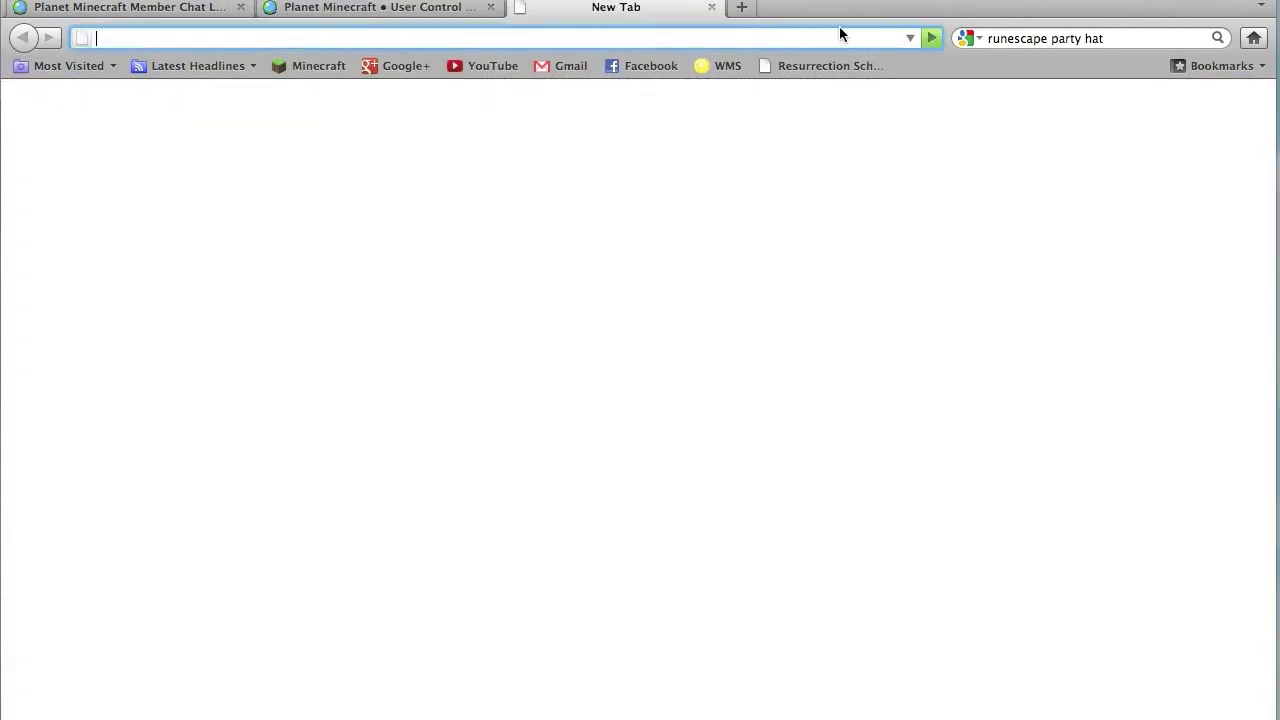
click(1090, 38)
text(mideval castle background)
key(Return)
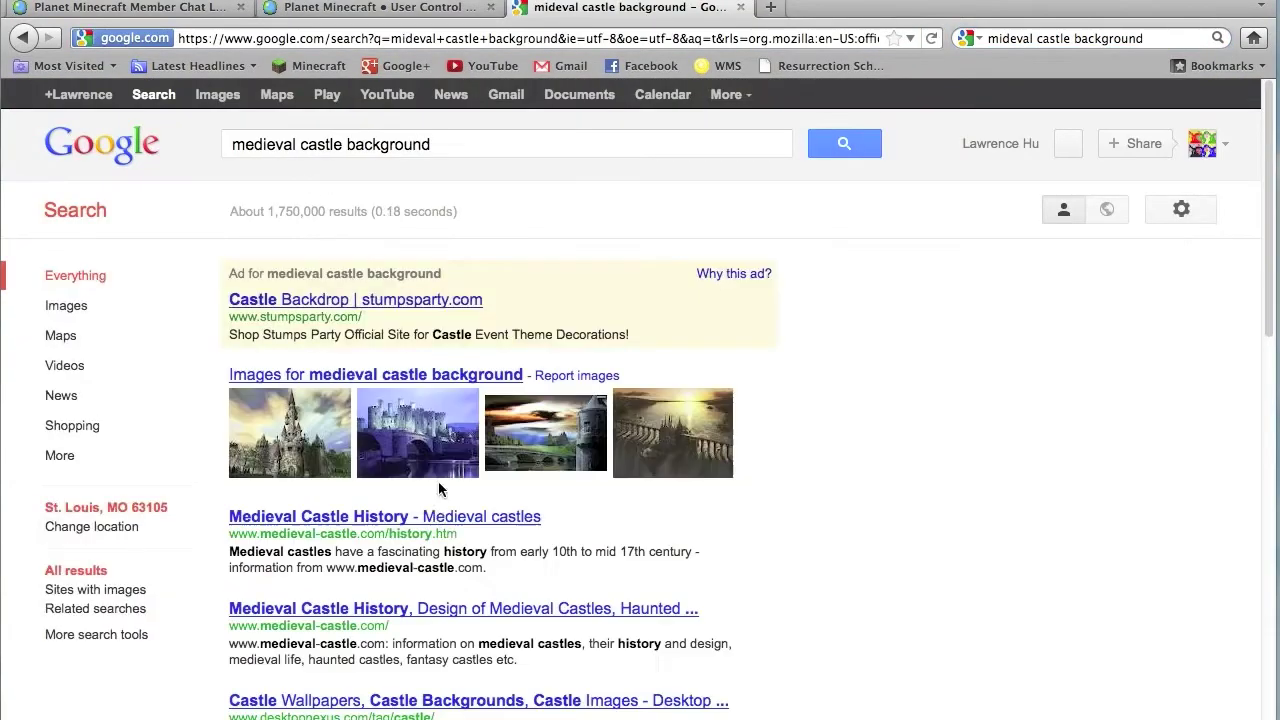
click(366, 400)
click(1040, 205)
key(super+s)
key(Return)
key(super+Tab)
key(Return)
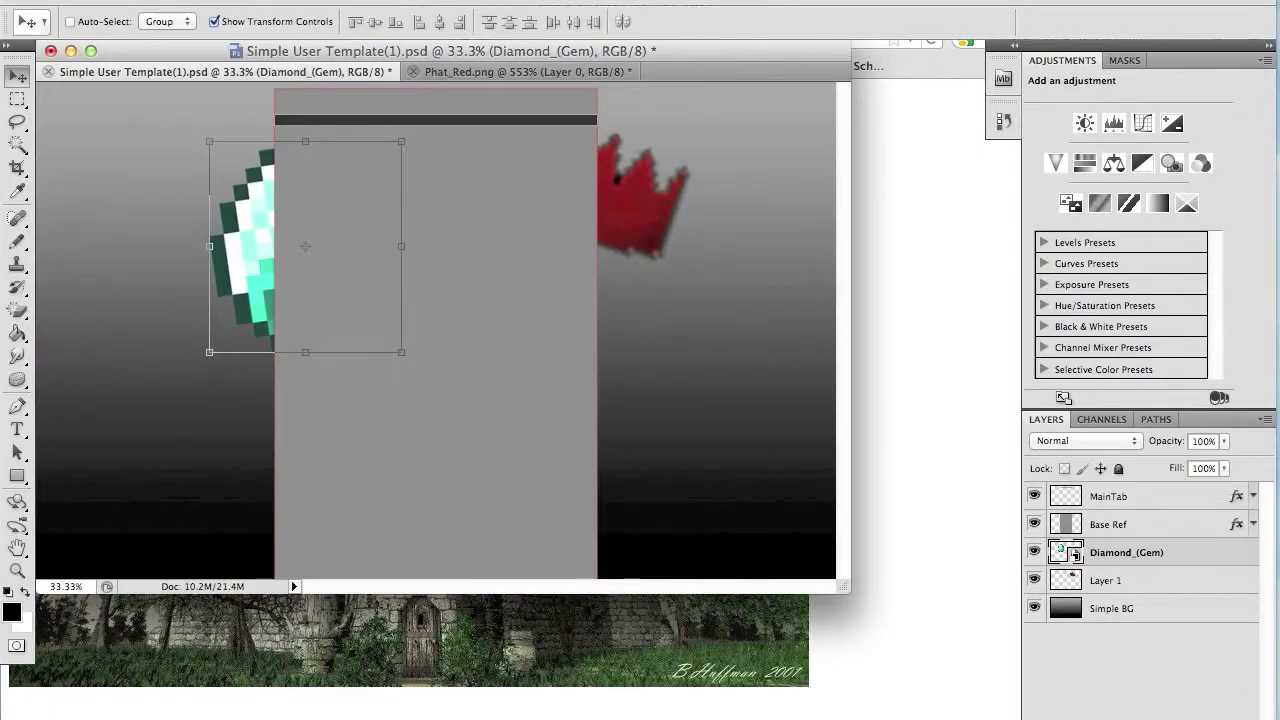
Step: Place the castle picture from the Desktop scaled to 400% width and height
click(184, 363)
click(231, 223)
scroll(667, 380, down, 5)
double_click(430, 172)
text(400)
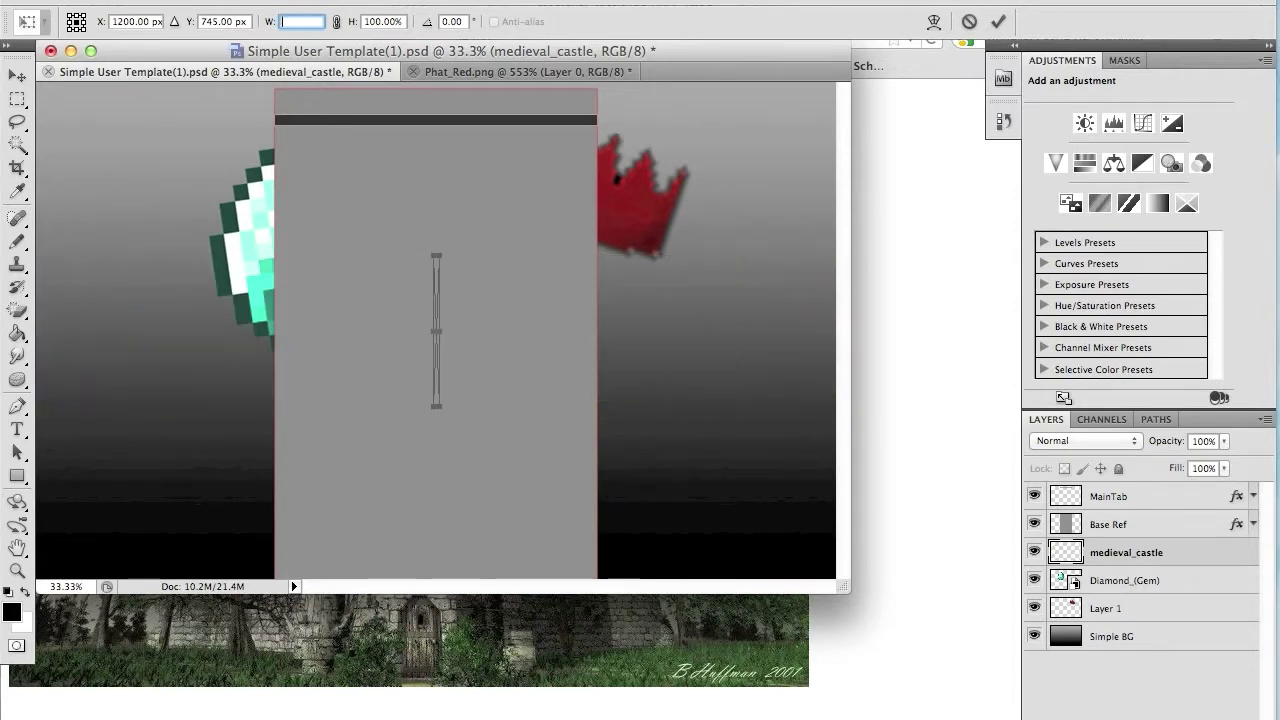
key(Tab)
text(400)
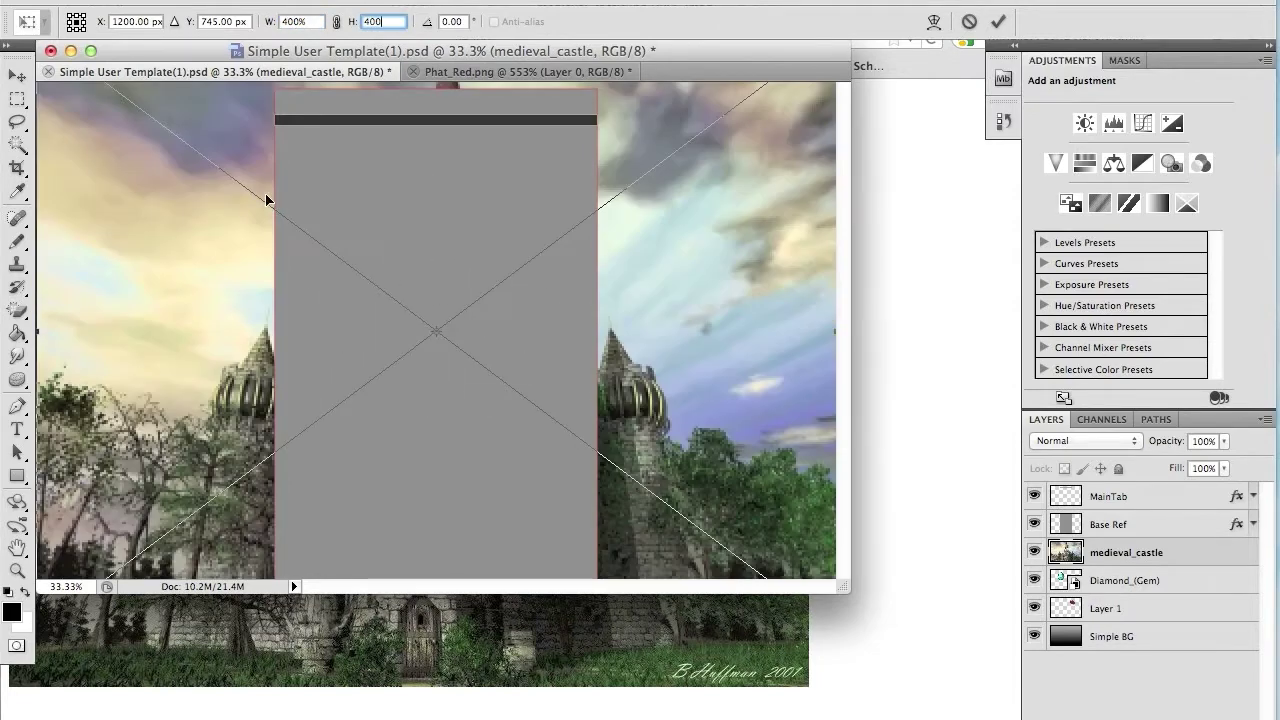
text(v)
click(800, 249)
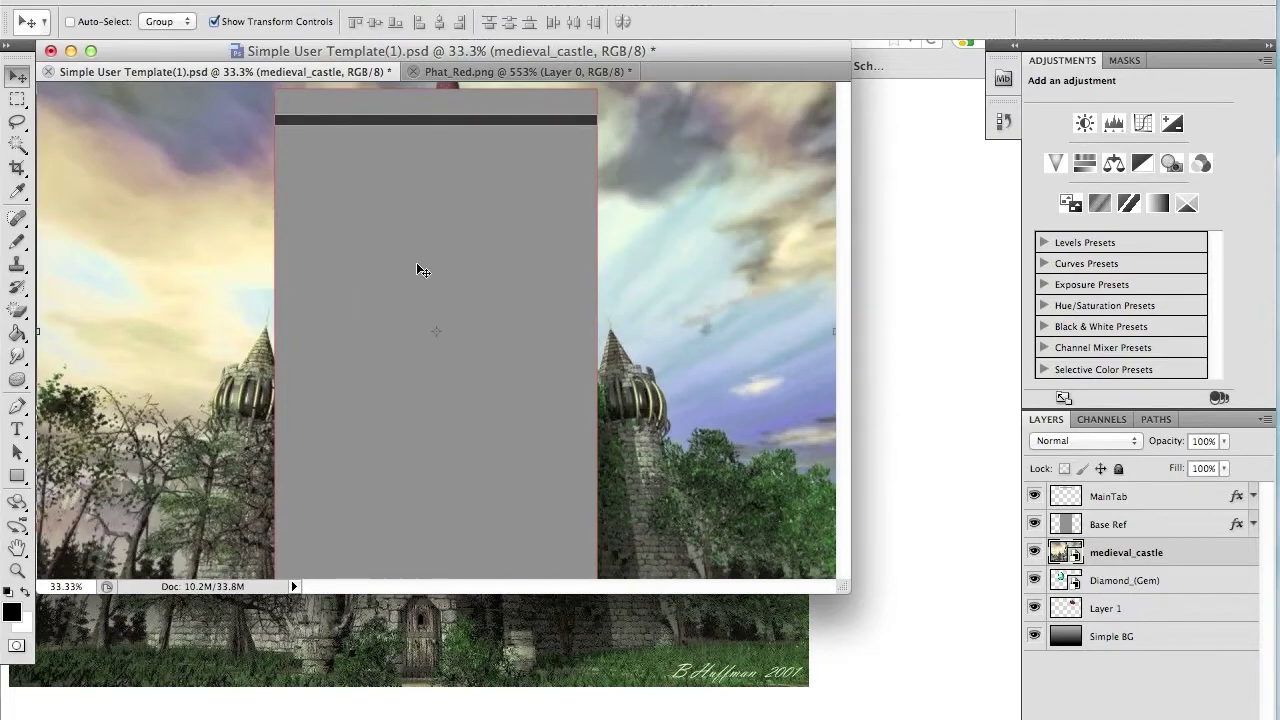
Step: Move the castle layer to the bottom of the stack and rename it Background
drag(1120, 556, 1128, 640)
key(Delete)
double_click(1127, 607)
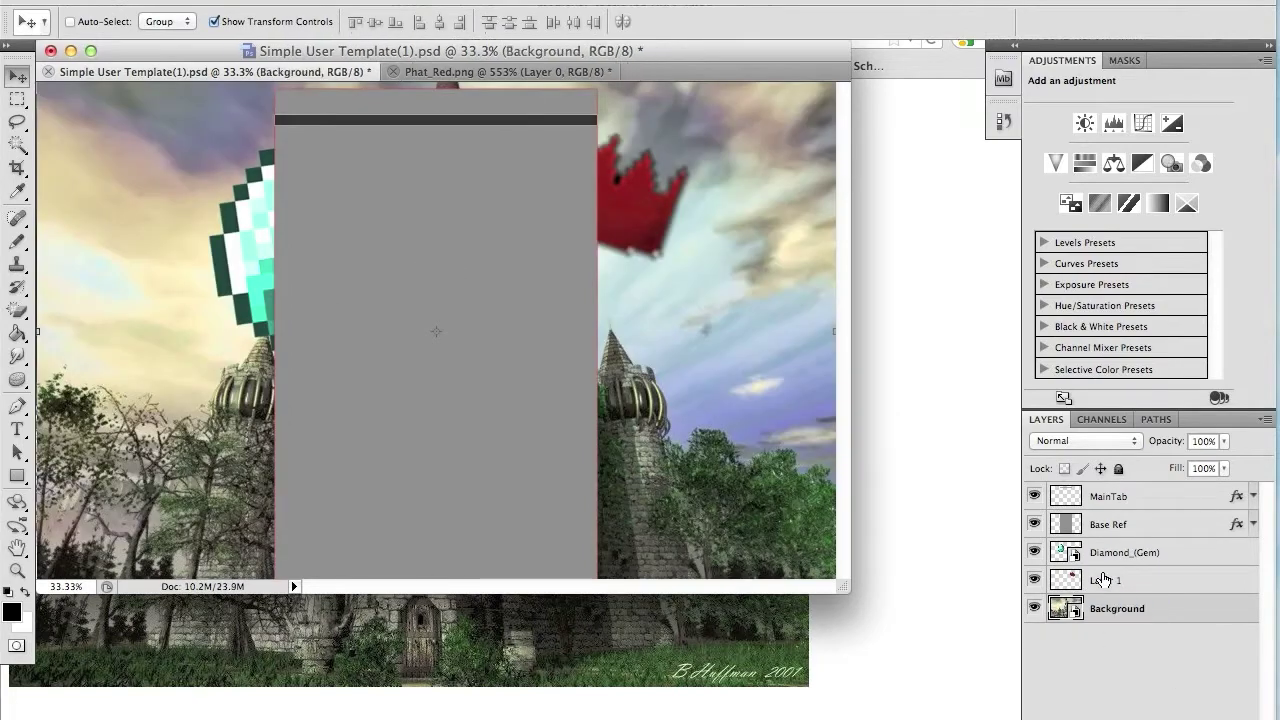
Step: Give the partyhat a dark red Outer Glow and rename layers Red Partyhat and Diamond
double_click(1103, 579)
click(700, 174)
click(869, 200)
click(649, 194)
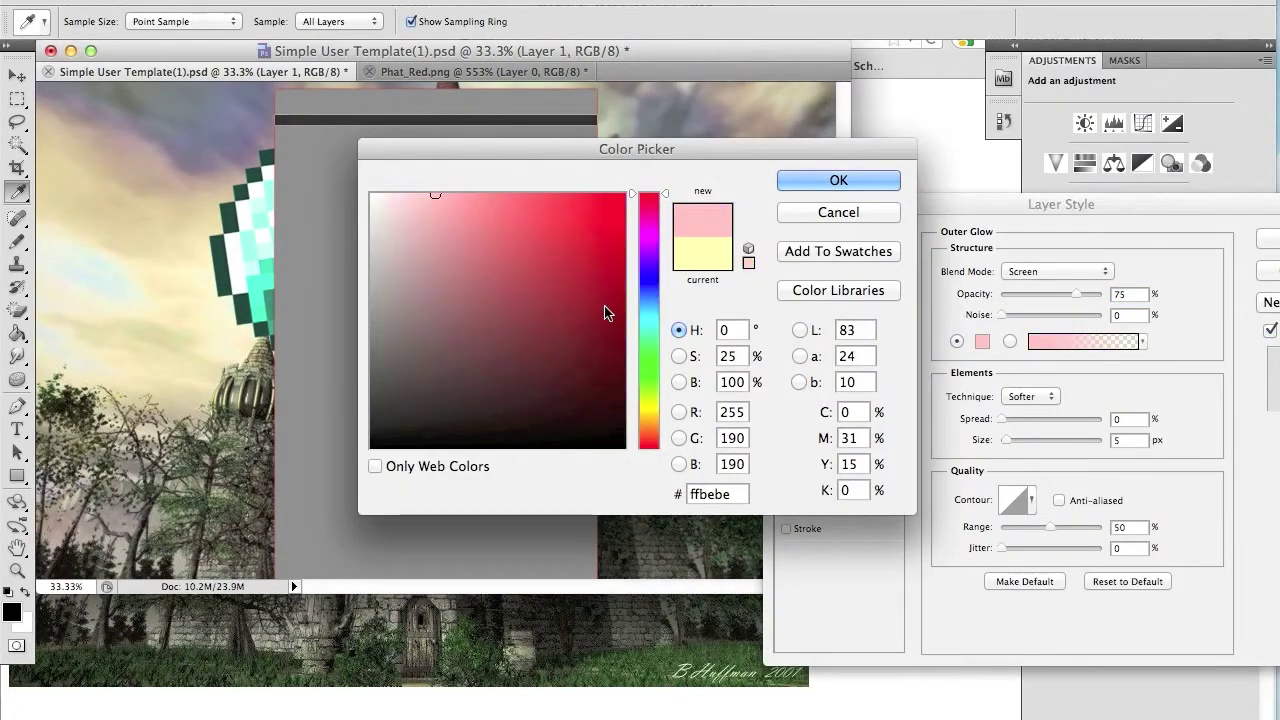
click(605, 313)
key(Return)
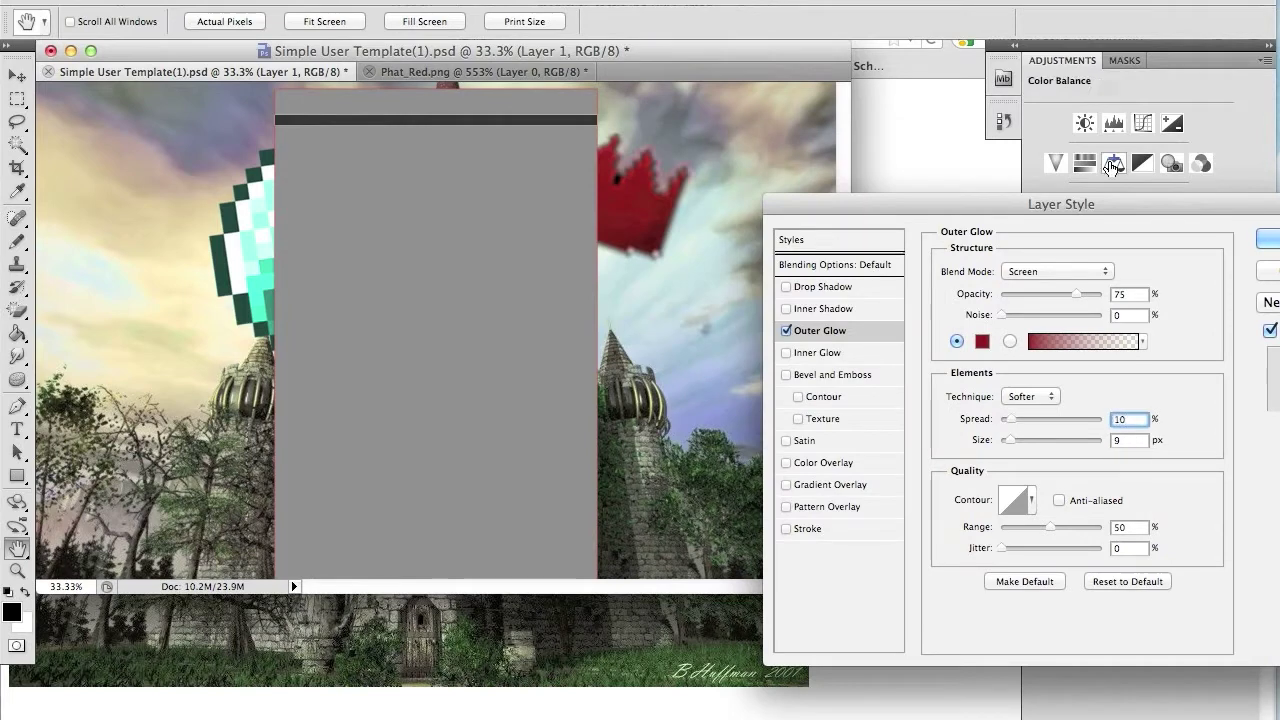
drag(1118, 204, 976, 221)
click(1140, 258)
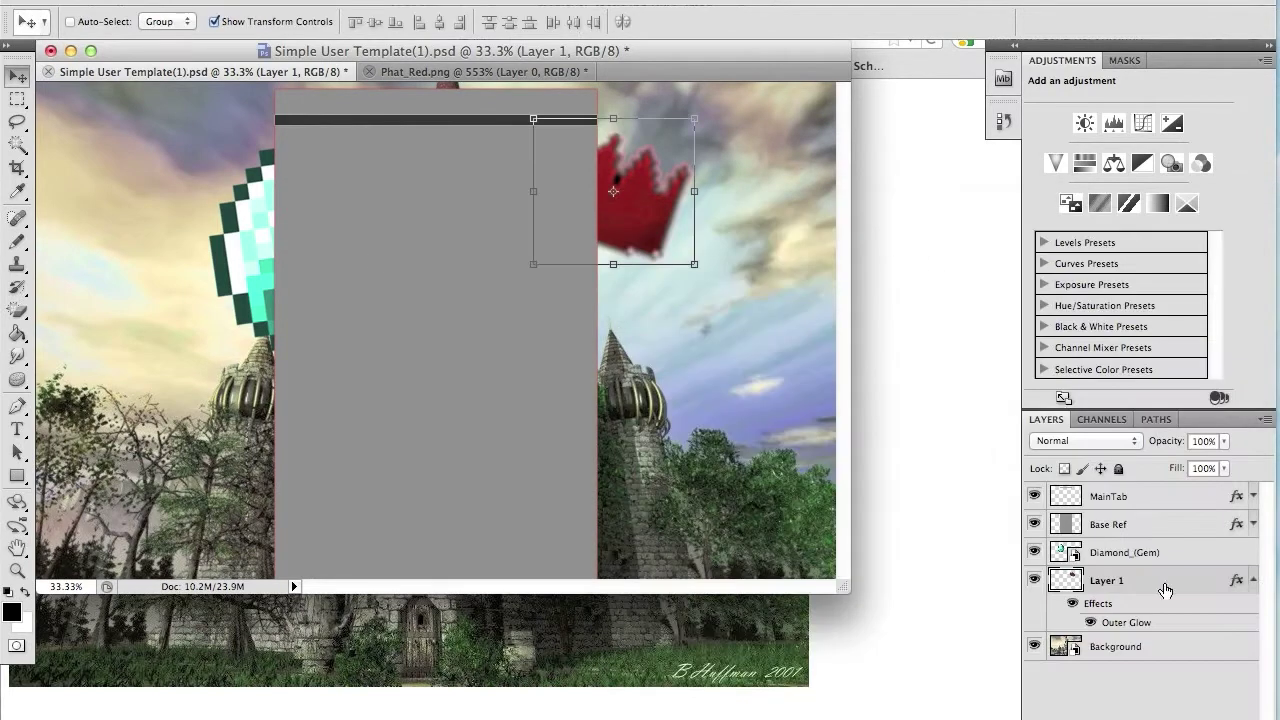
text(yhat)
double_click(1123, 551)
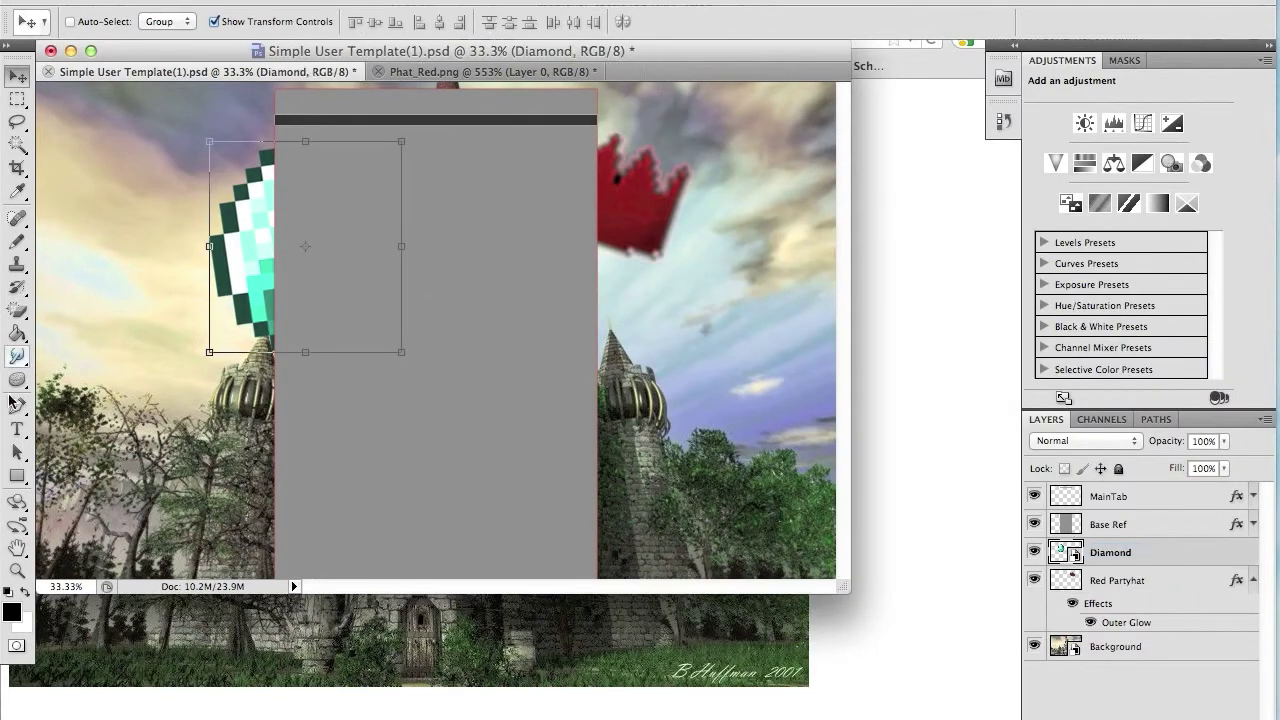
Step: Switch to Firefox and scroll through the Planet Minecraft request message
key(super+Tab)
key(super+w)
scroll(523, 406, down, 3)
scroll(530, 362, down, 3)
scroll(530, 362, down, 5)
scroll(530, 360, down, 5)
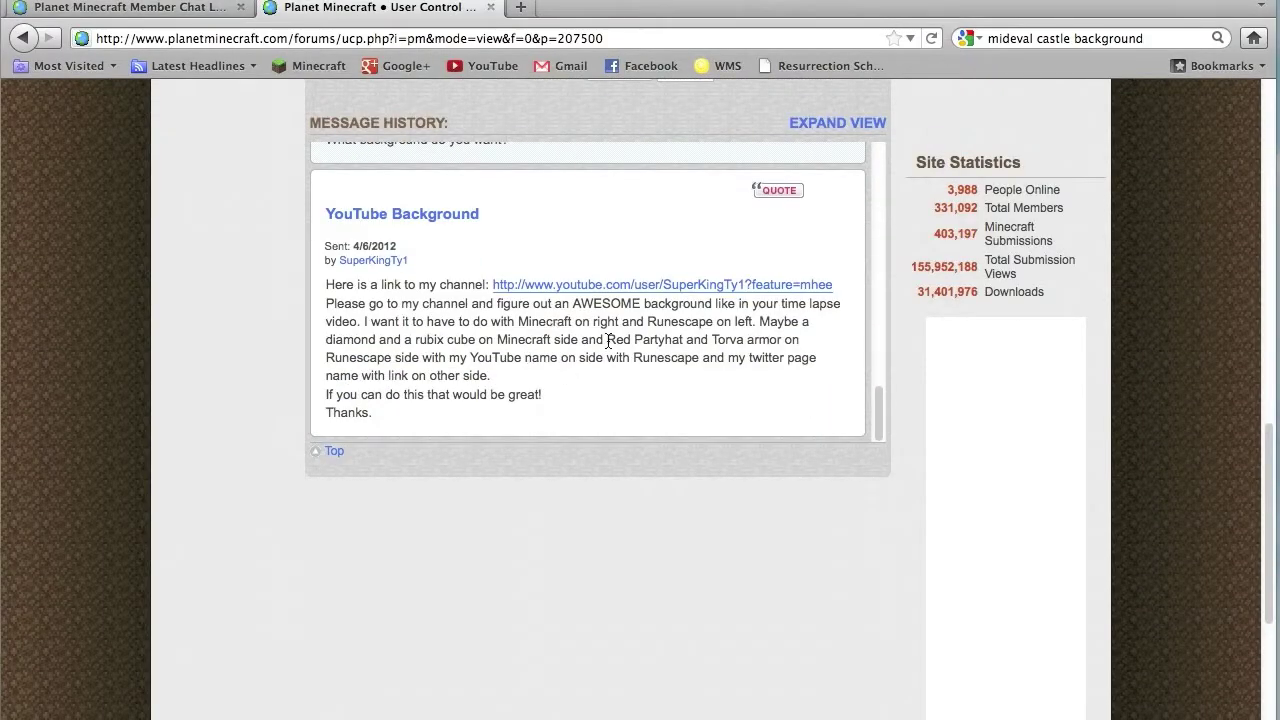
Step: Save a diamond sword image from the web and nudge the diamond slightly left
key(super+t)
key(super+k)
text(diamond minecraft sword)
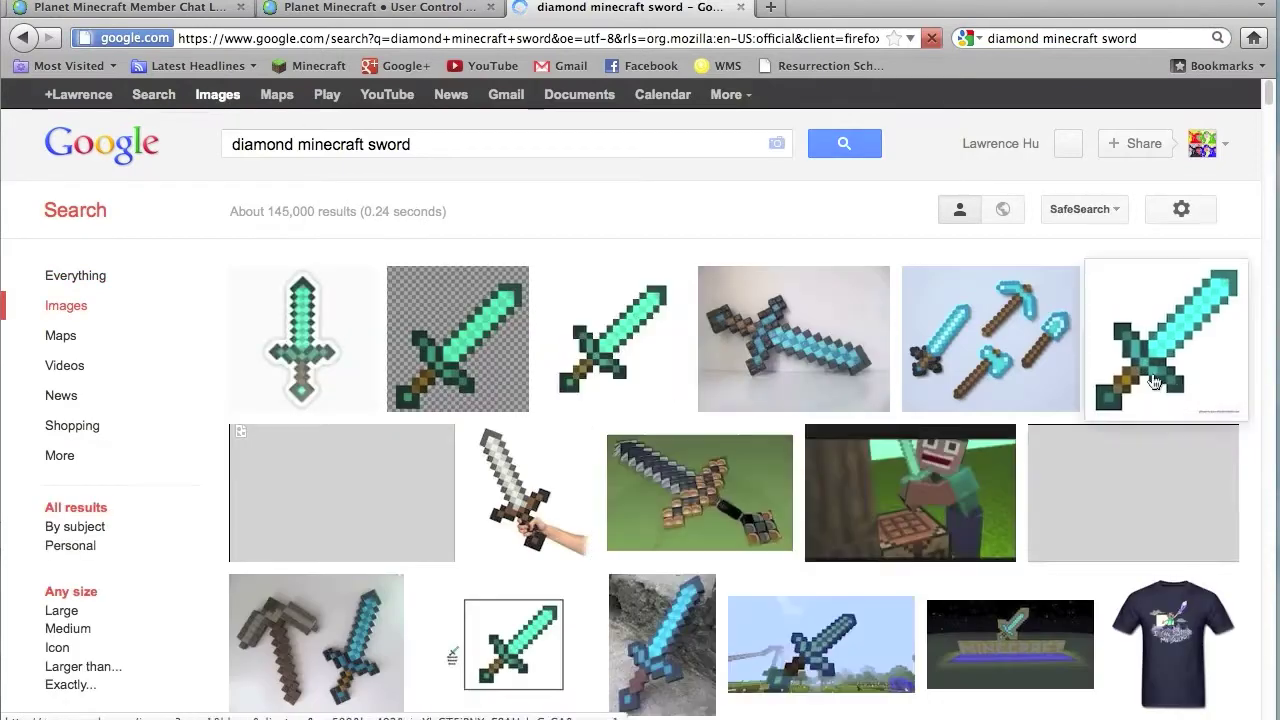
click(593, 342)
right_click(473, 384)
right_click(471, 318)
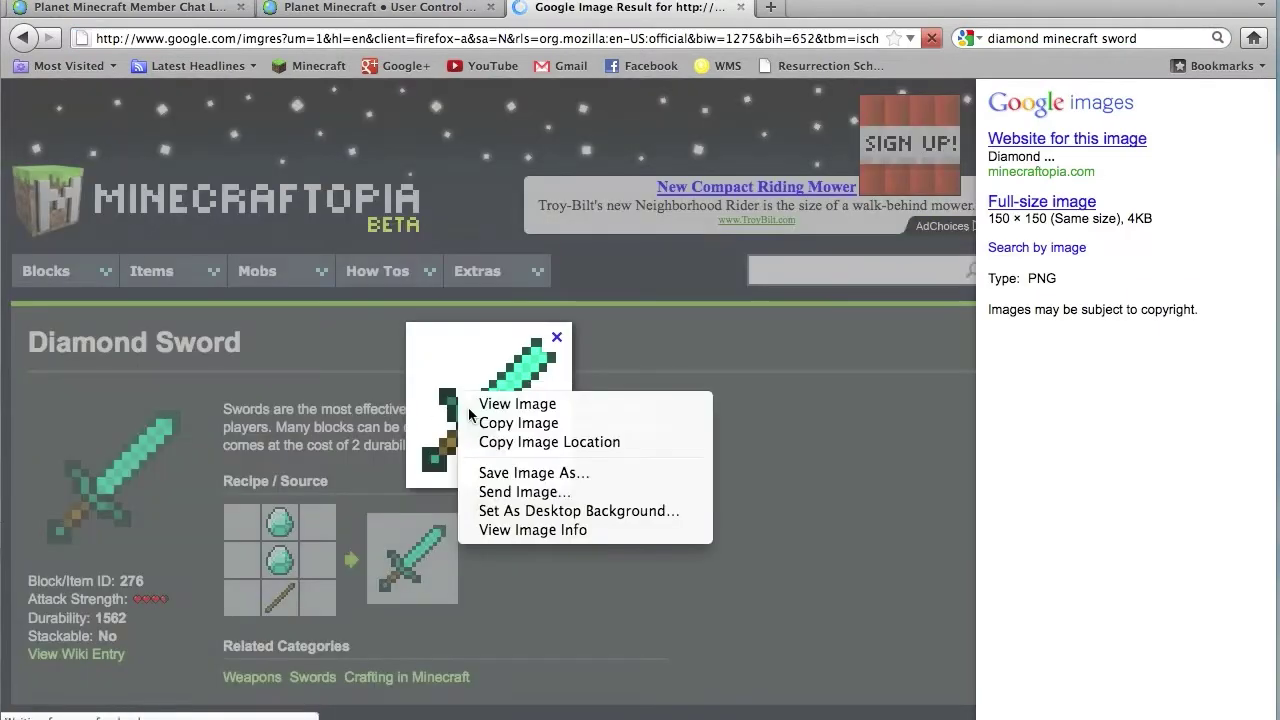
click(530, 457)
text(WHATTHEFUCKISTHISSHIT?!)
key(Return)
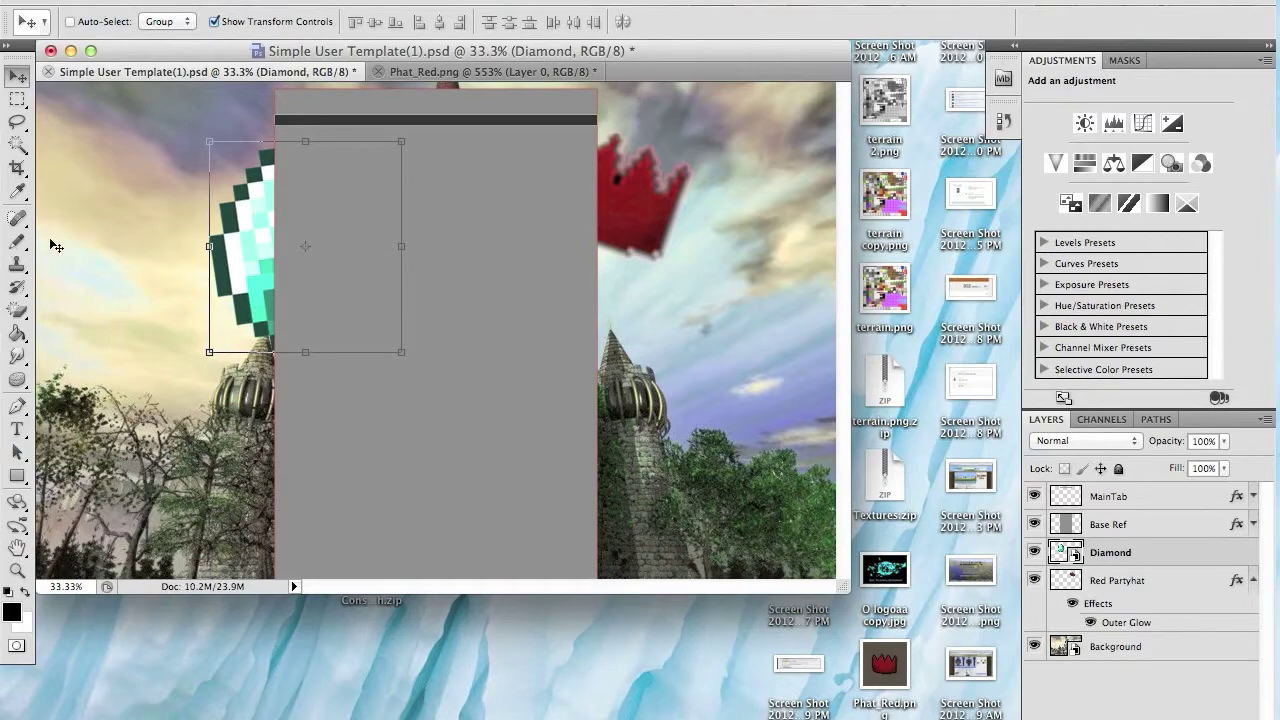
drag(246, 237, 233, 237)
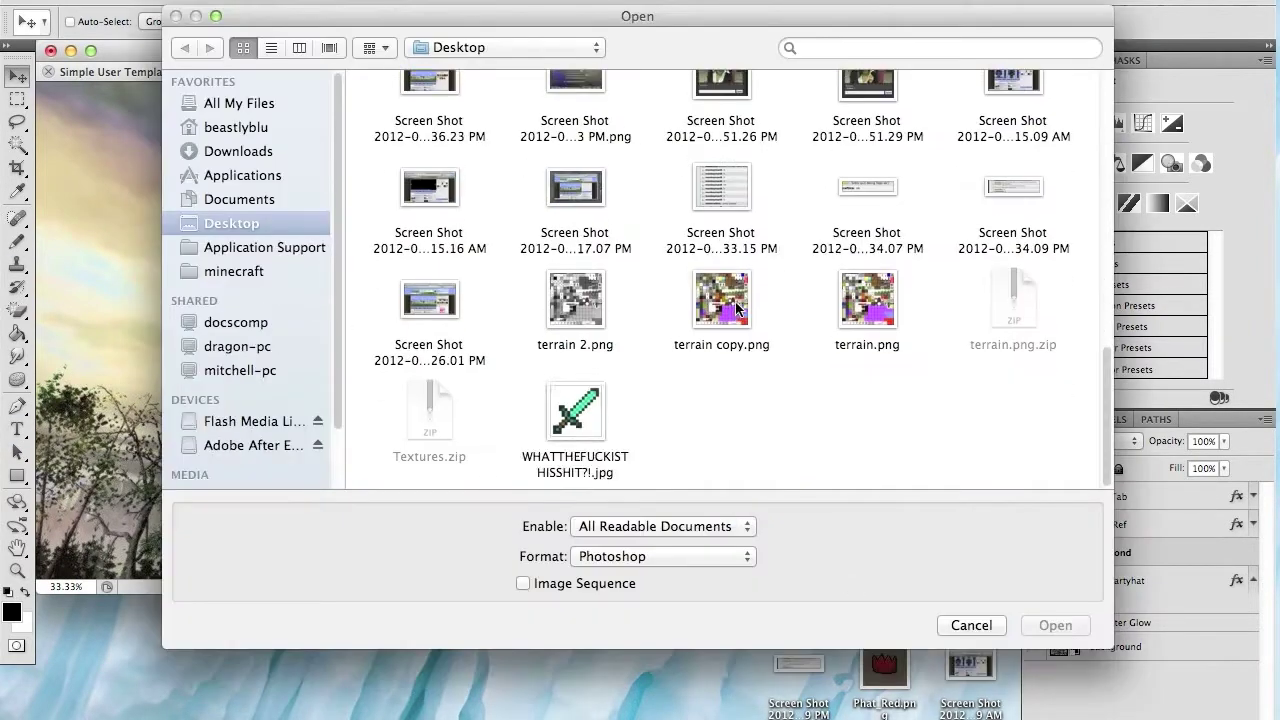
Step: Open the saved diamond sword PNG, copy it, and return to the castle template
double_click(577, 412)
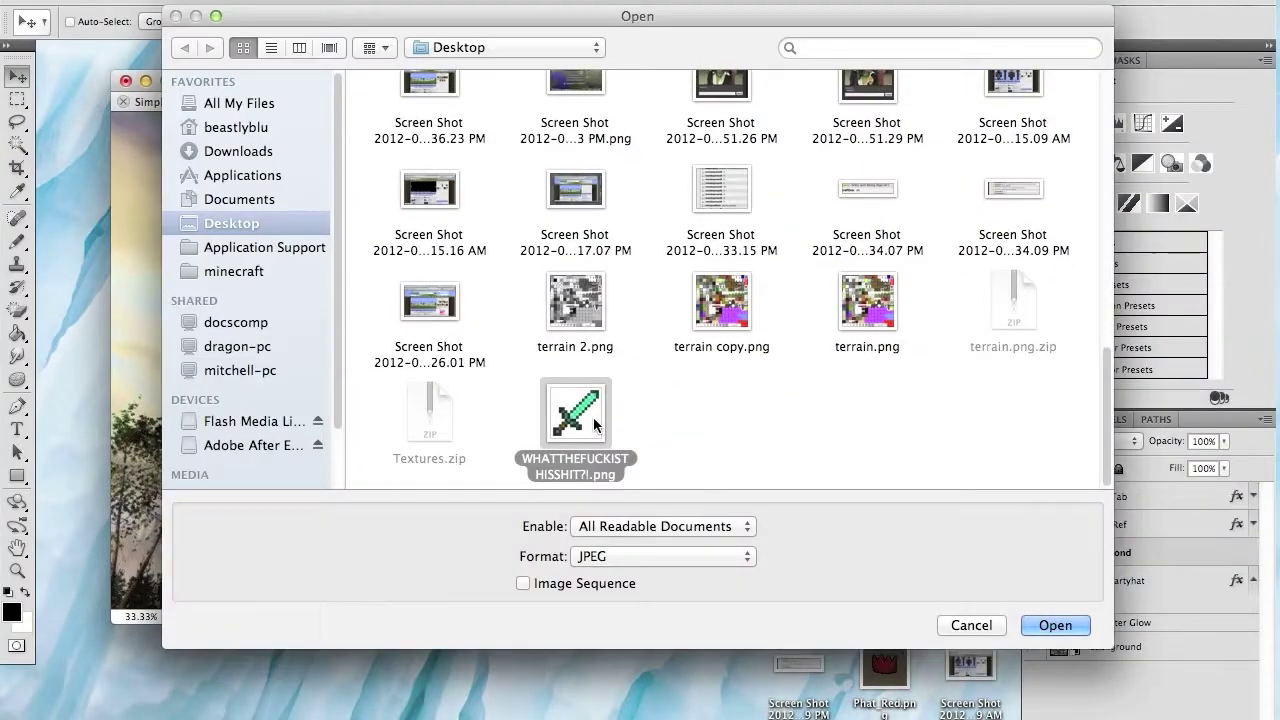
double_click(594, 419)
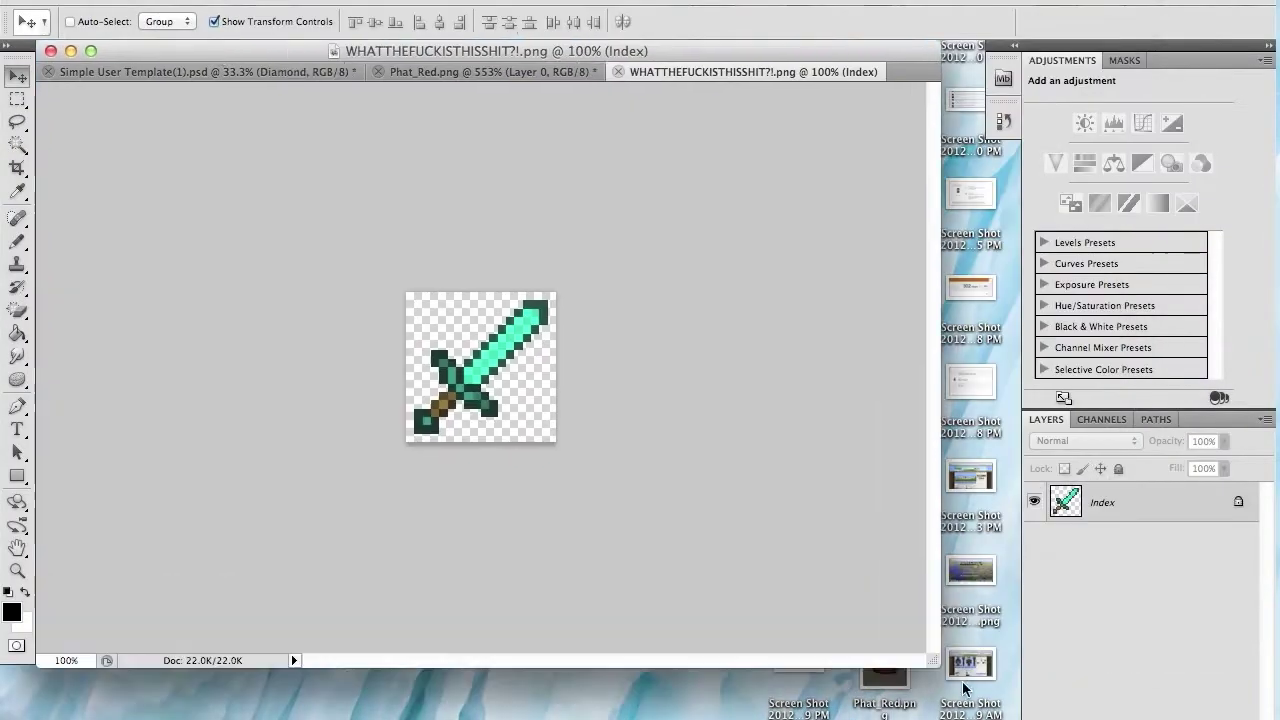
scroll(529, 400, up, 5)
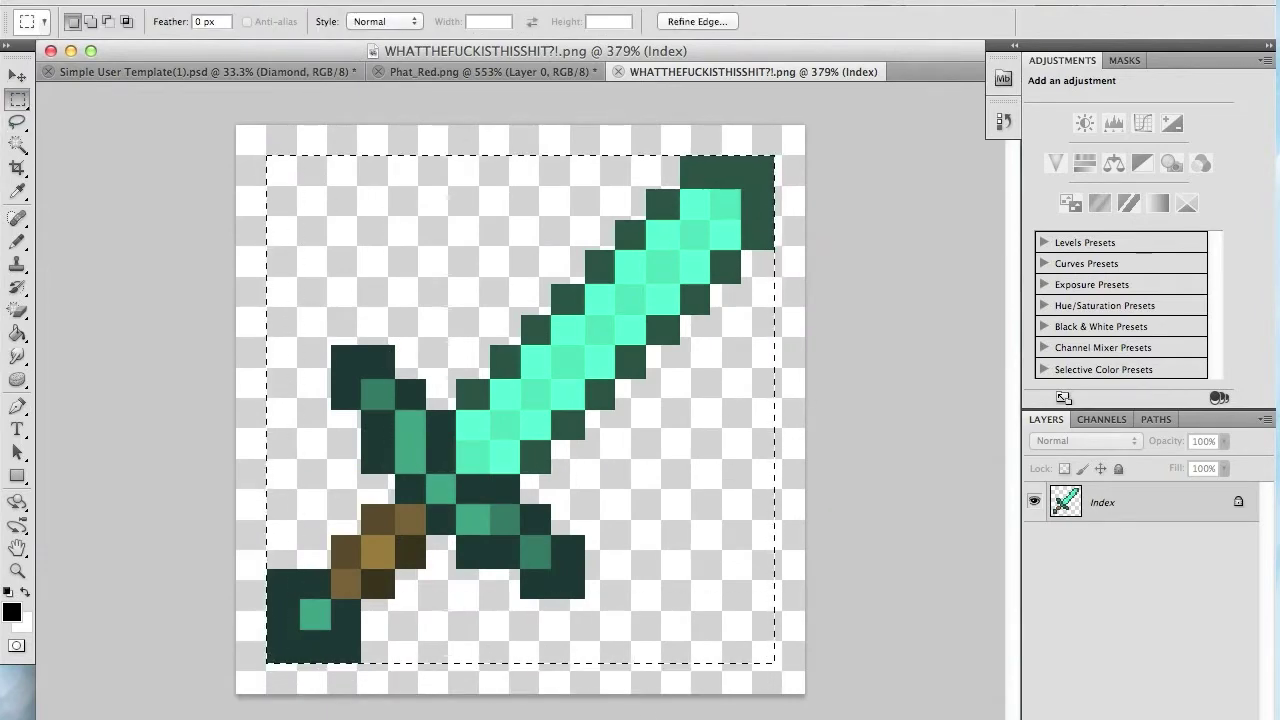
click(160, 0)
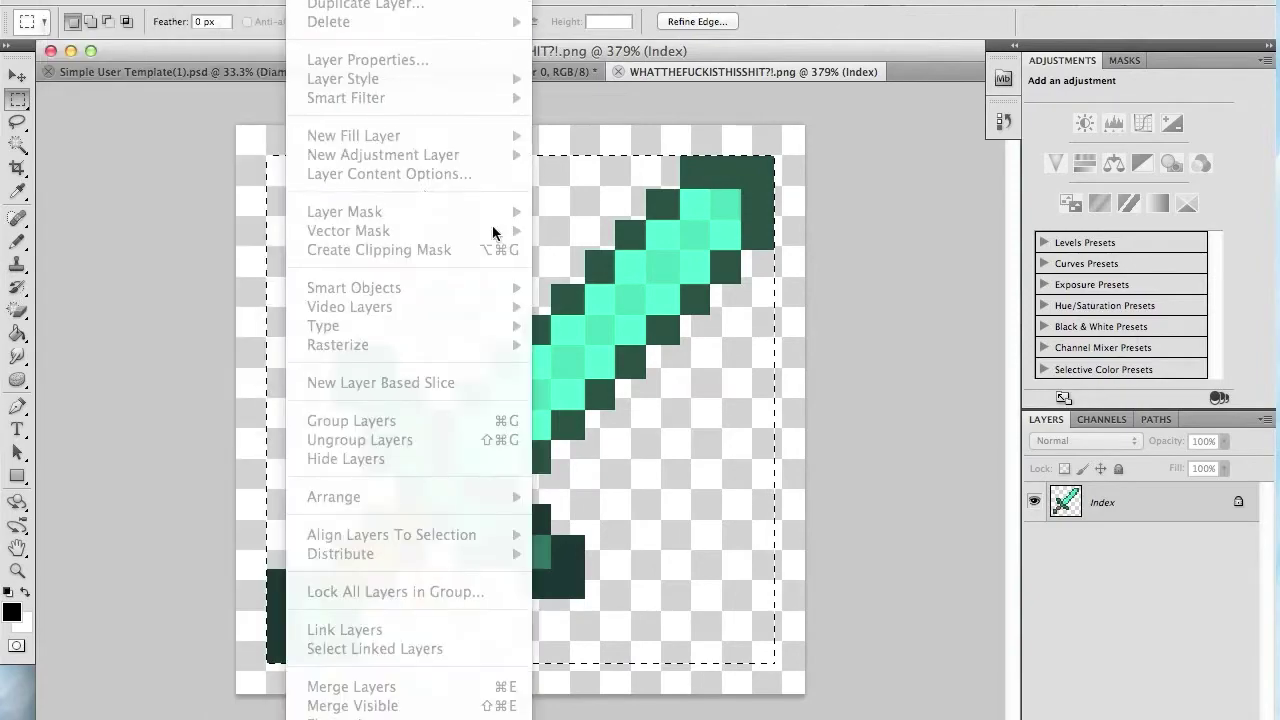
key(Escape)
click(490, 71)
click(267, 71)
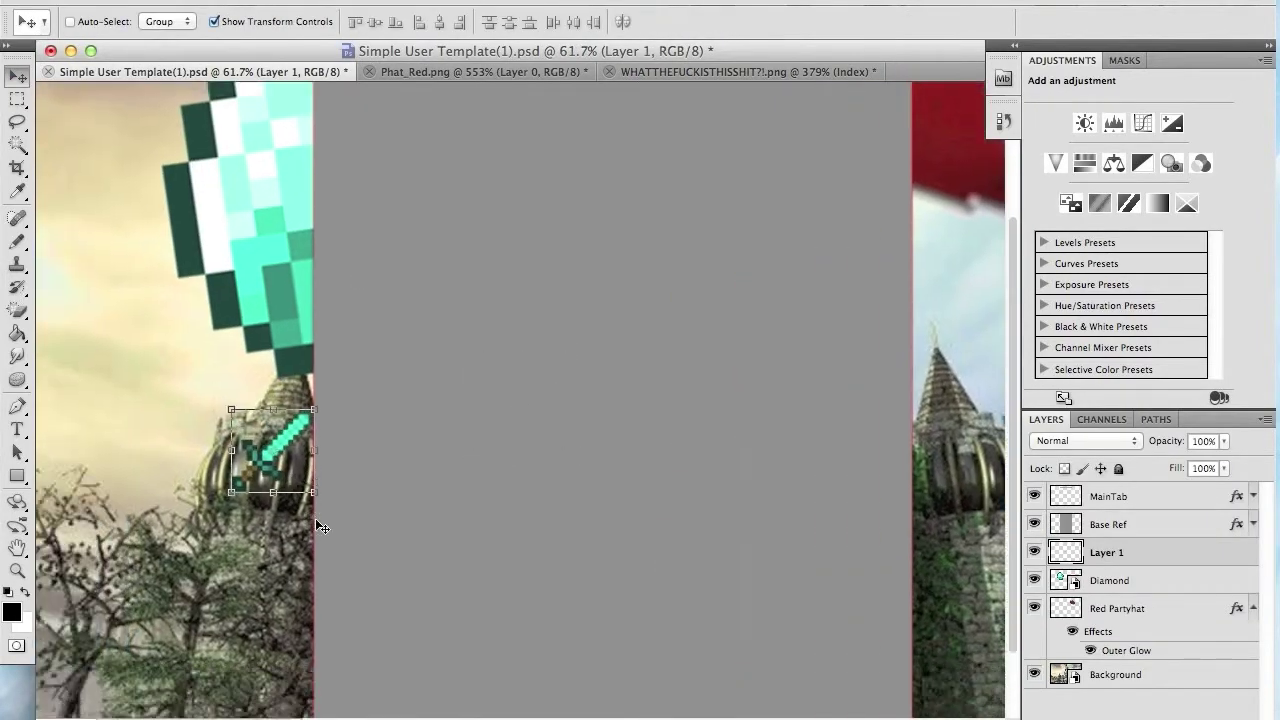
Step: Duplicate the pasted sword layer and name the copy Diaswordcopy
key(ctrl+t)
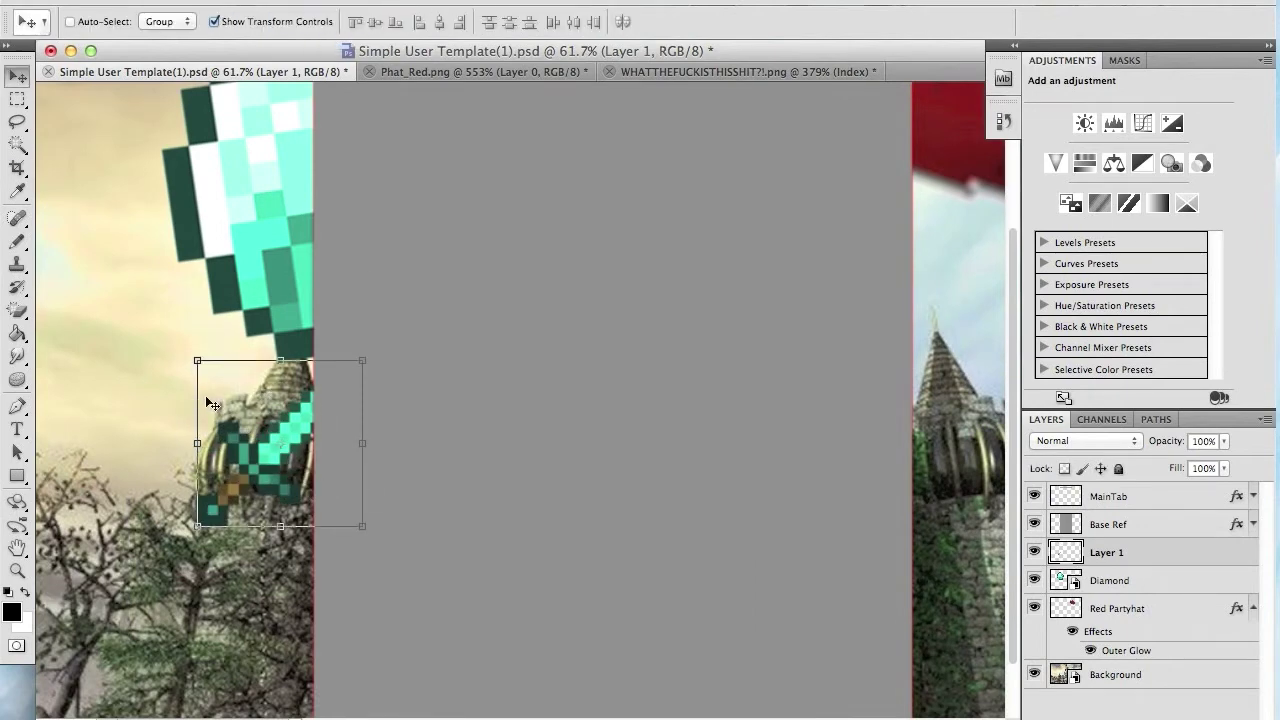
right_click(262, 458)
key(ctrl+j)
text(Diaswordd)
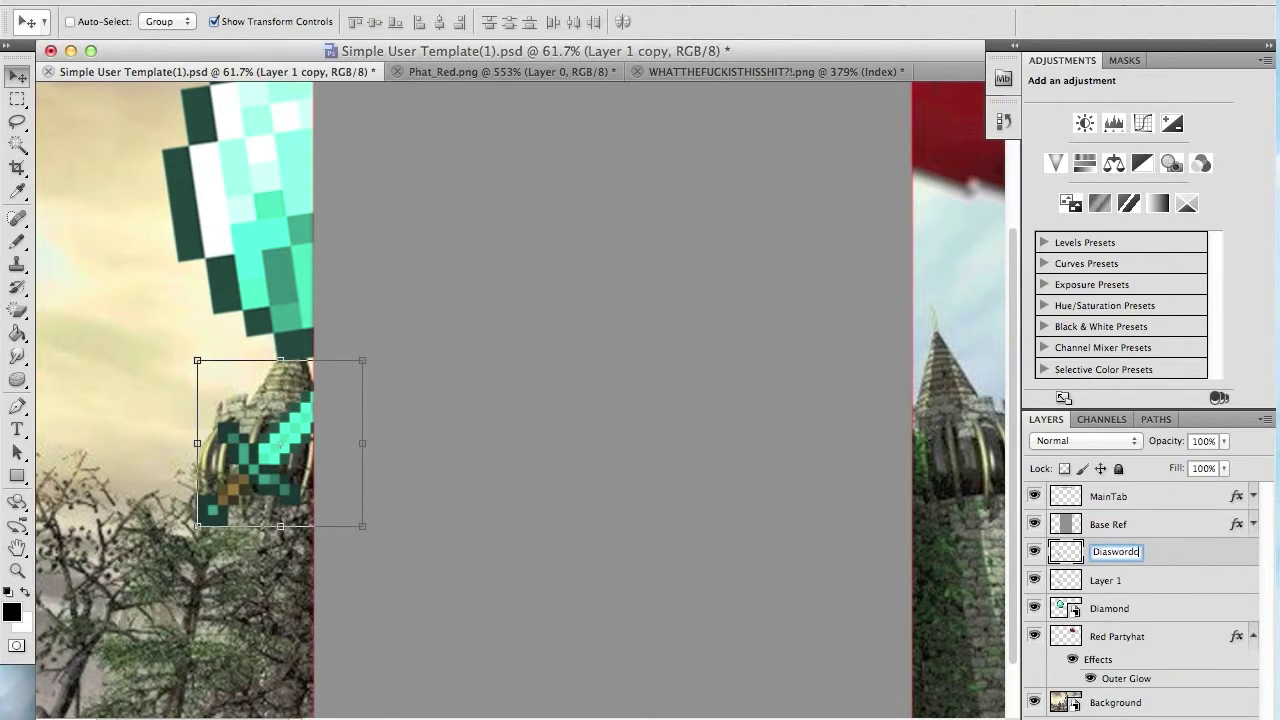
text(opy)
double_click(1180, 580)
key(Escape)
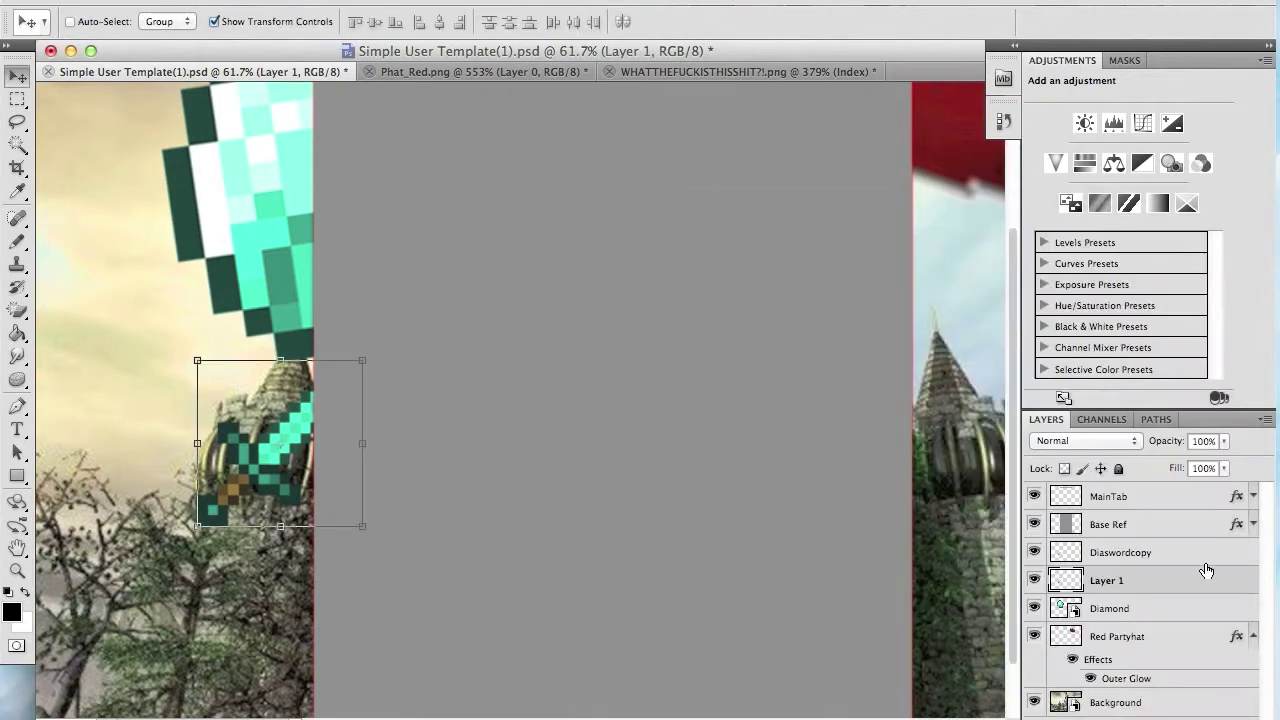
click(1204, 560)
Step: Flip Diaswordcopy horizontally at -100% width and reposition it to cross the sword
drag(313, 443, 338, 421)
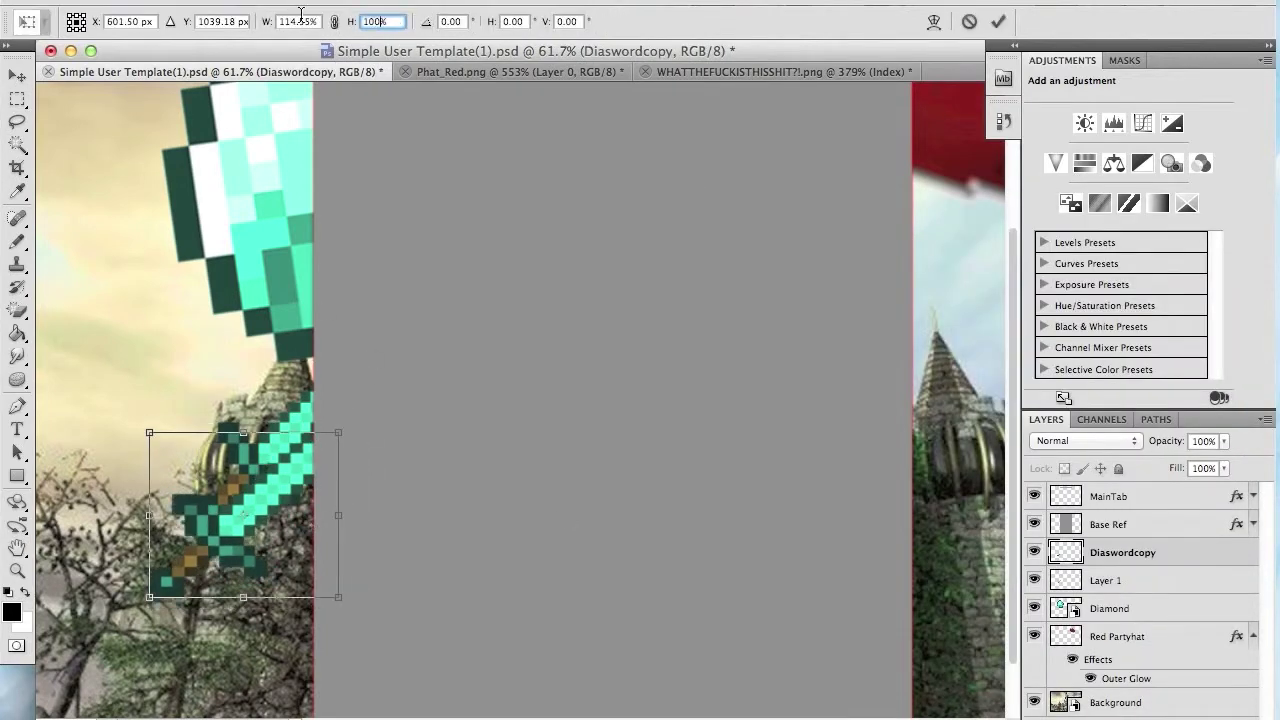
click(378, 20)
text(-100)
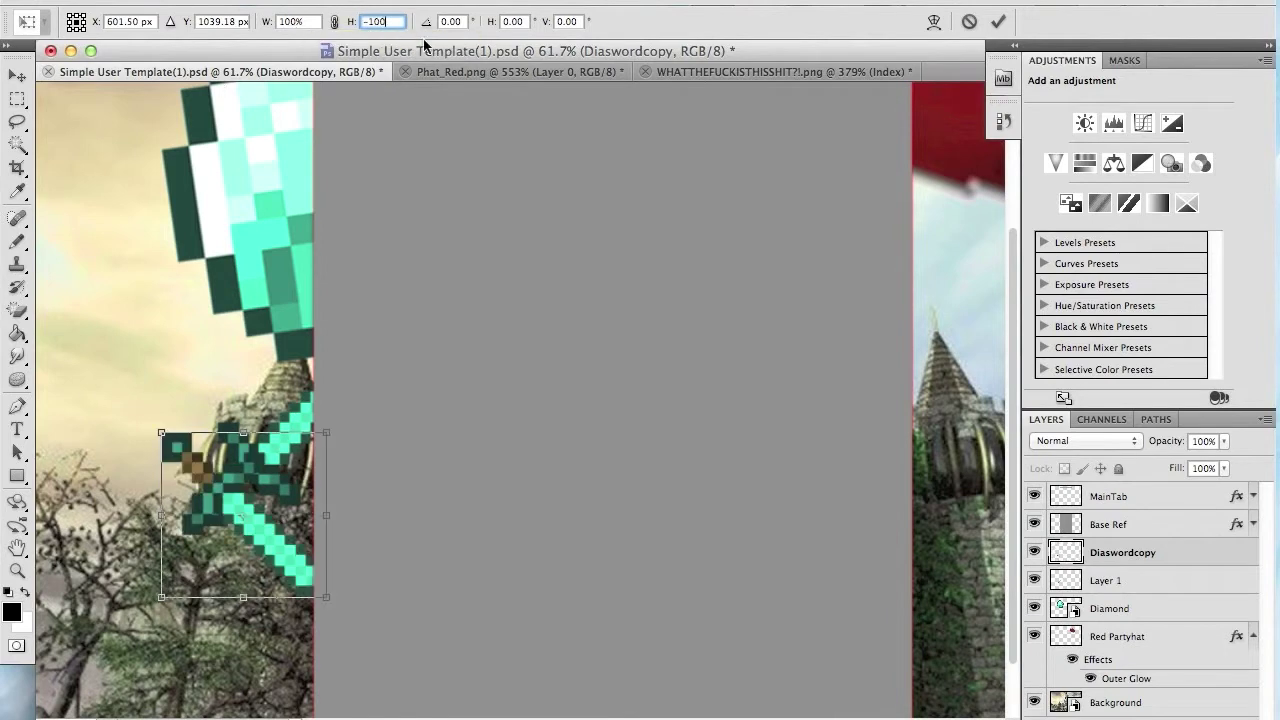
text(100)
key(Return)
text(-)
key(Return)
drag(238, 541, 308, 472)
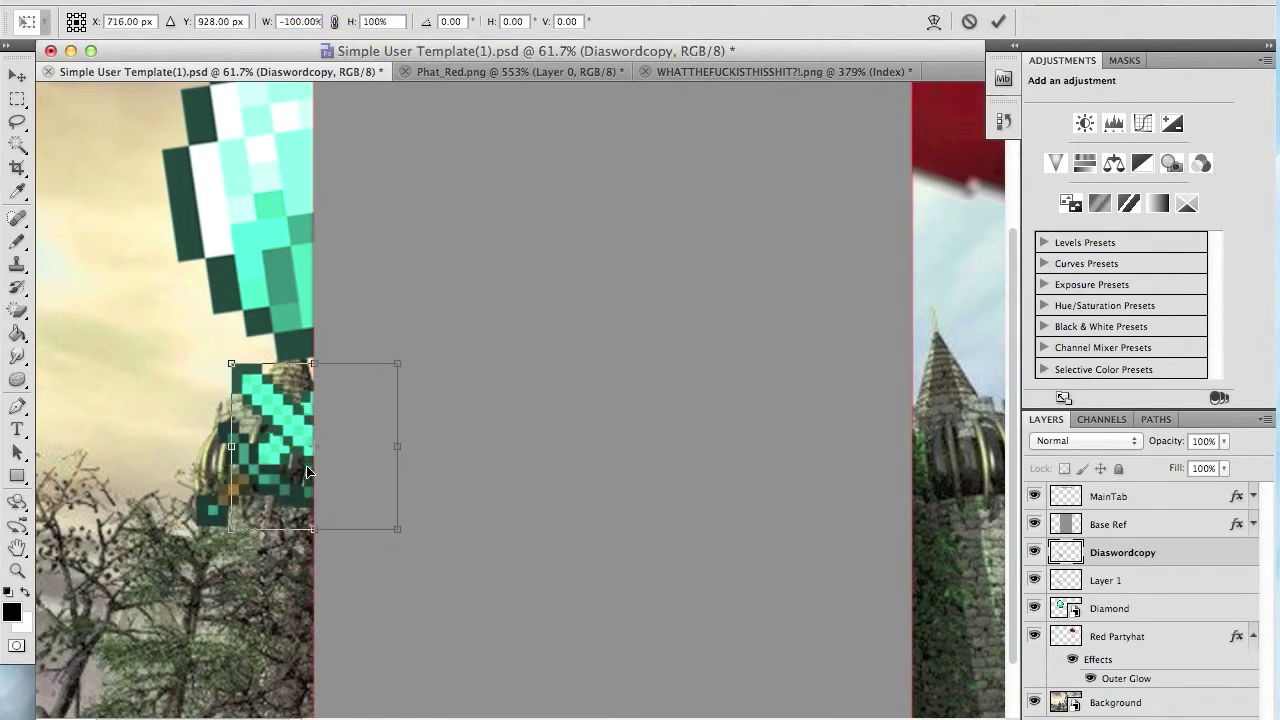
Step: Set the original sword's scale back to 100% and commit its placement
double_click(1131, 583)
key(Escape)
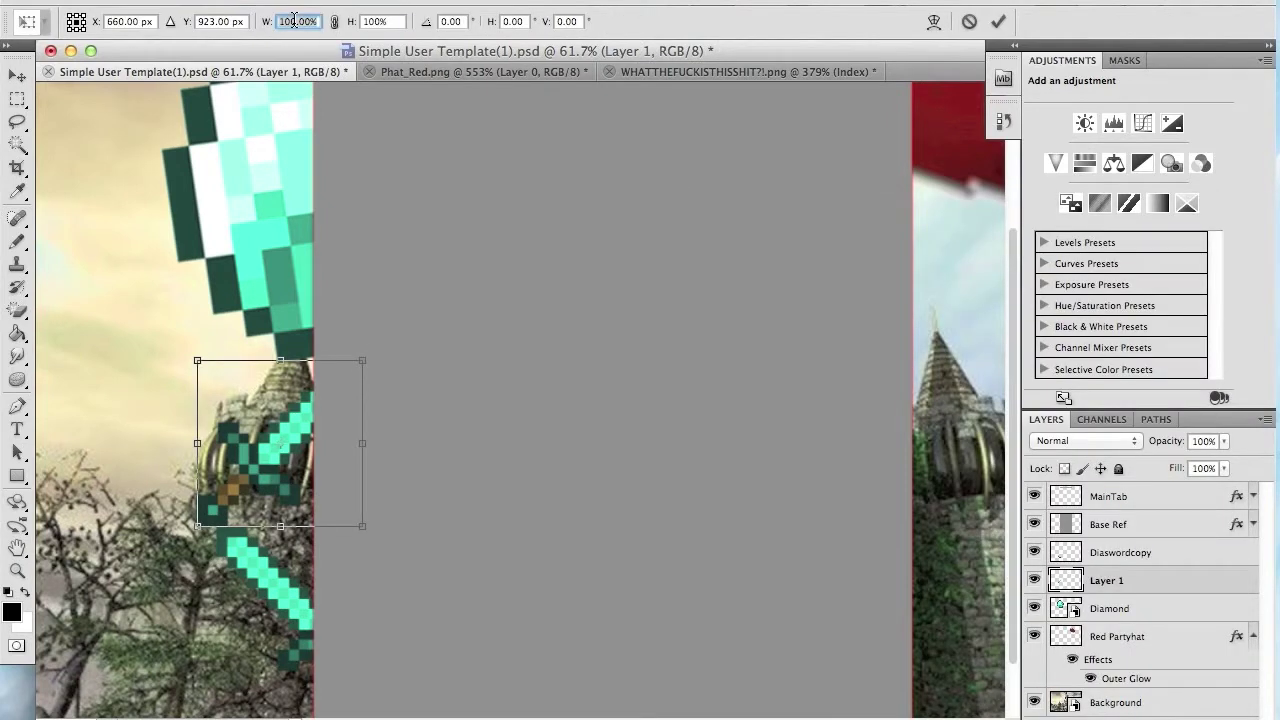
text(-100)
key(Return)
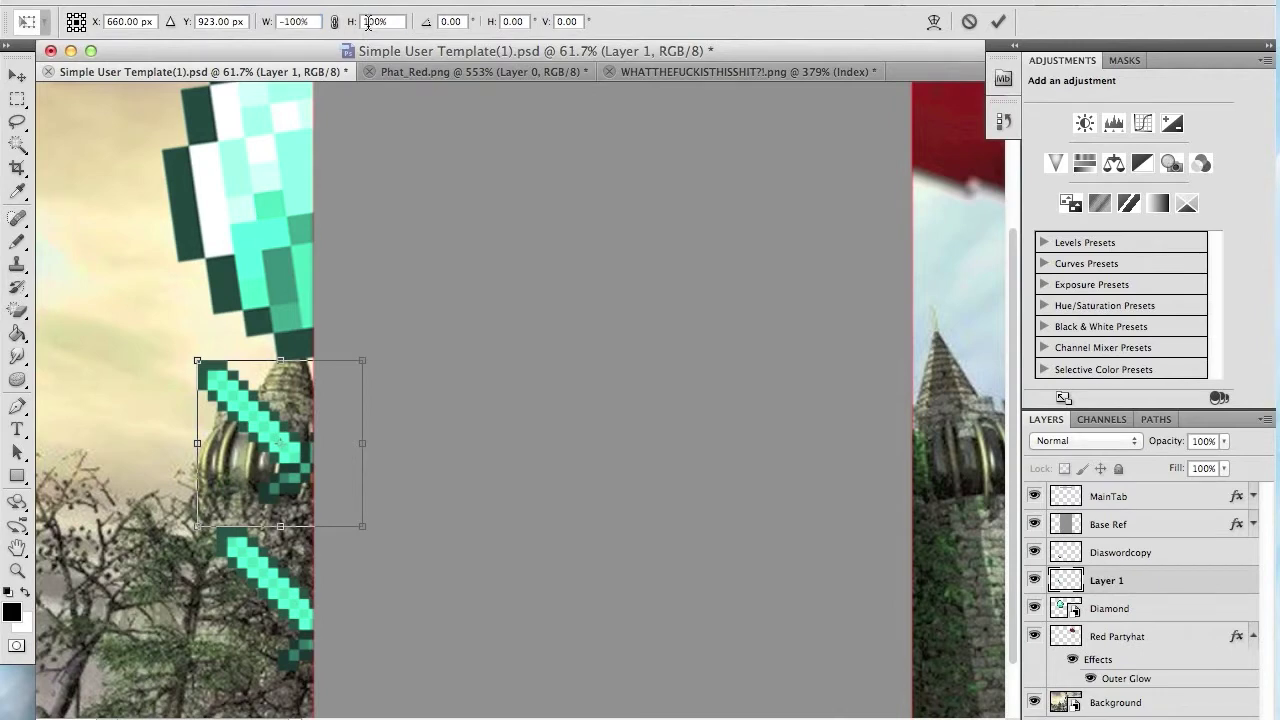
key(v)
key(Return)
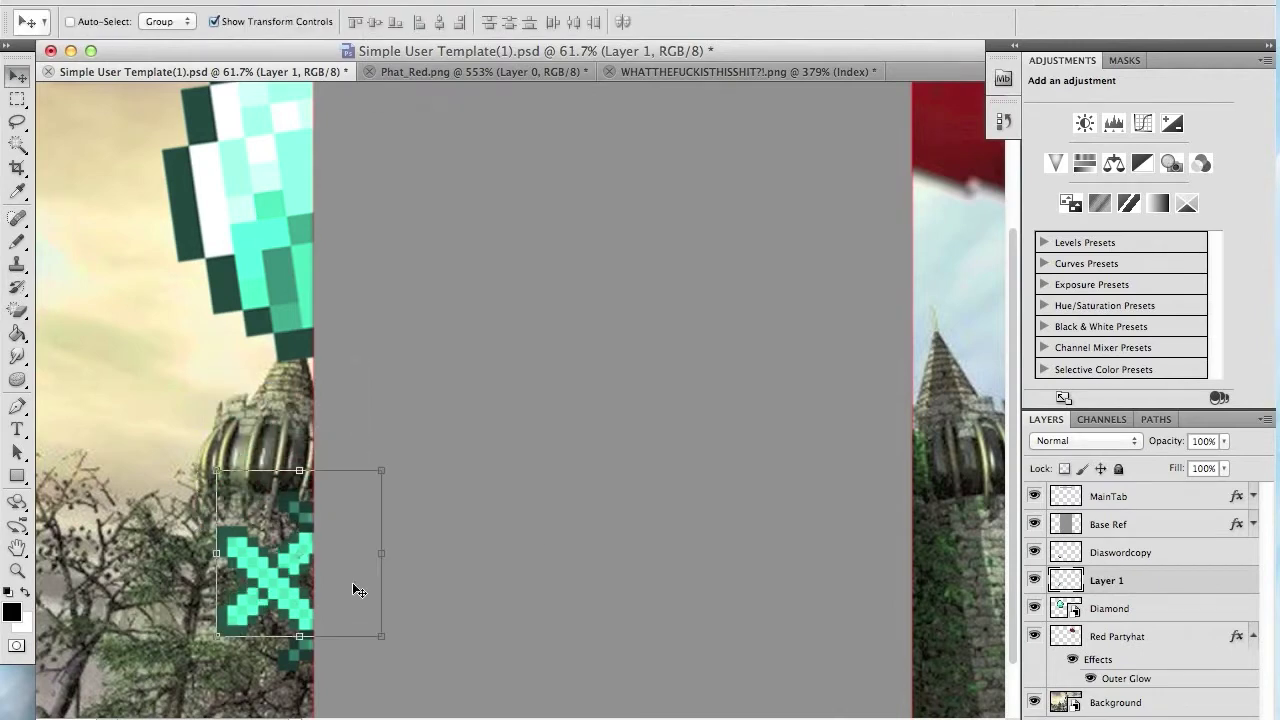
scroll(571, 470, up, 5)
right_click(794, 237)
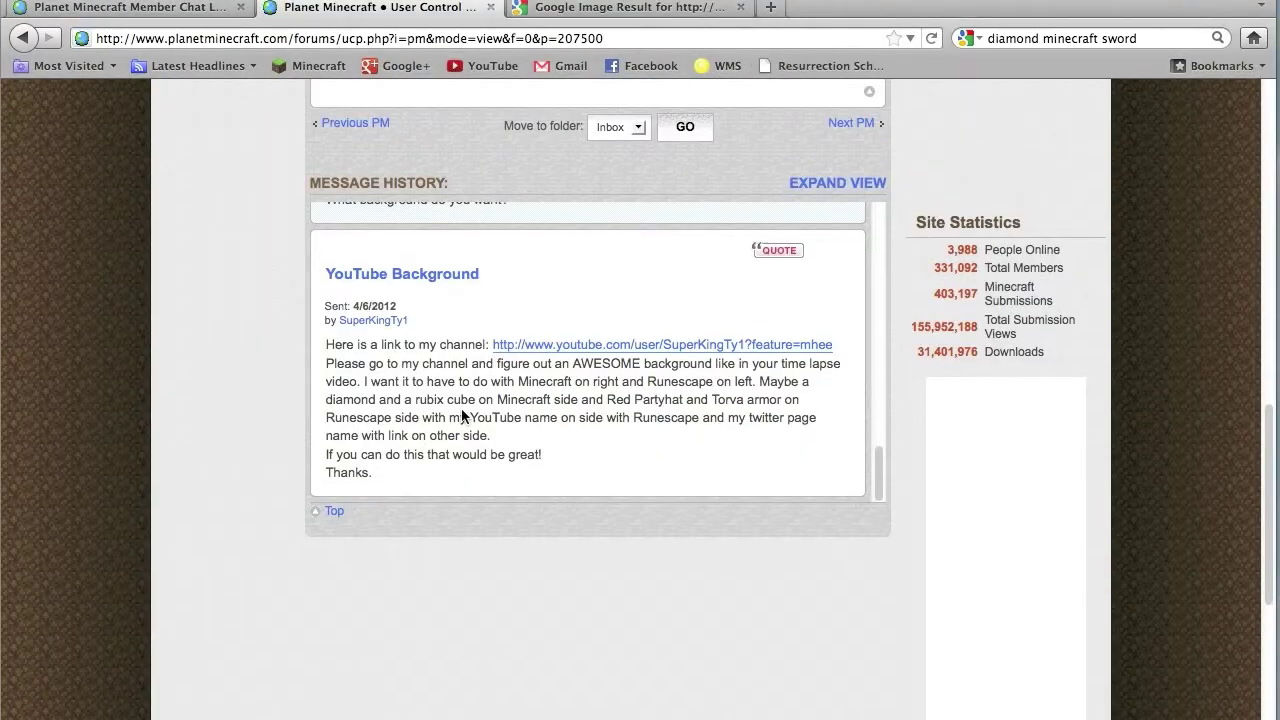
Step: Save a Torva armour picture from Google Images and open it in Photoshop
text(mour)
key(Return)
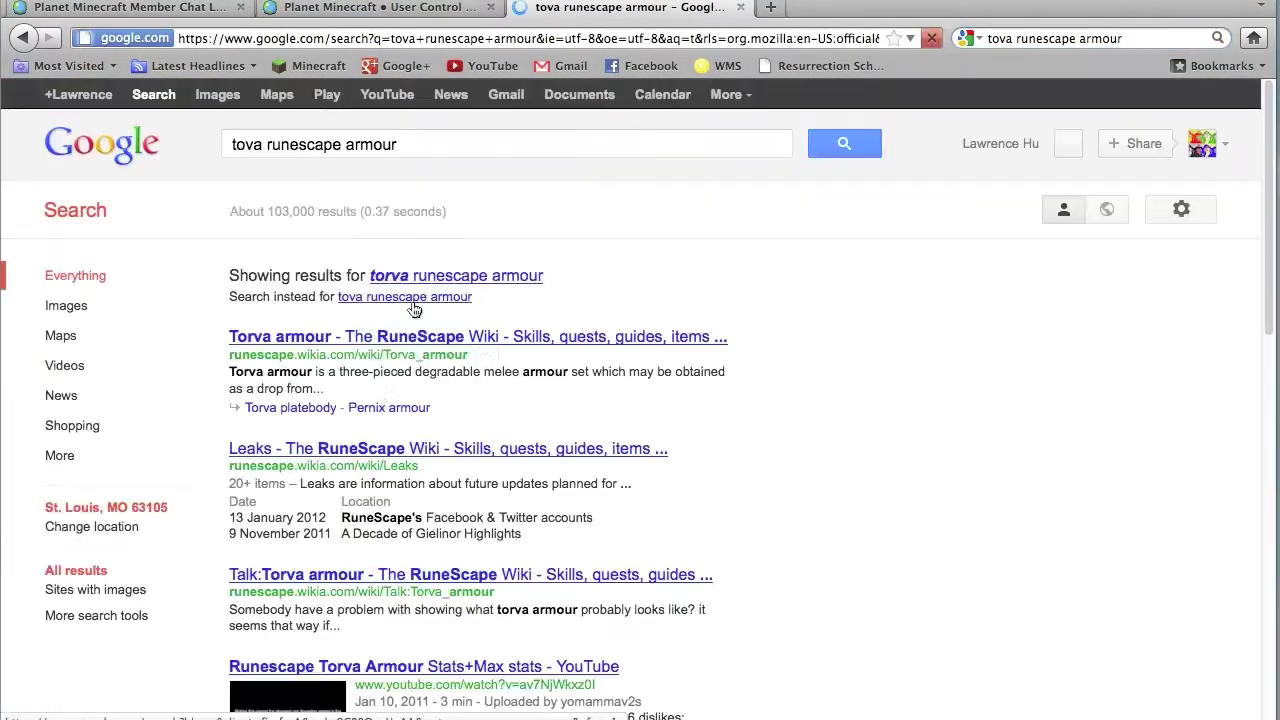
click(217, 105)
scroll(634, 500, down, 5)
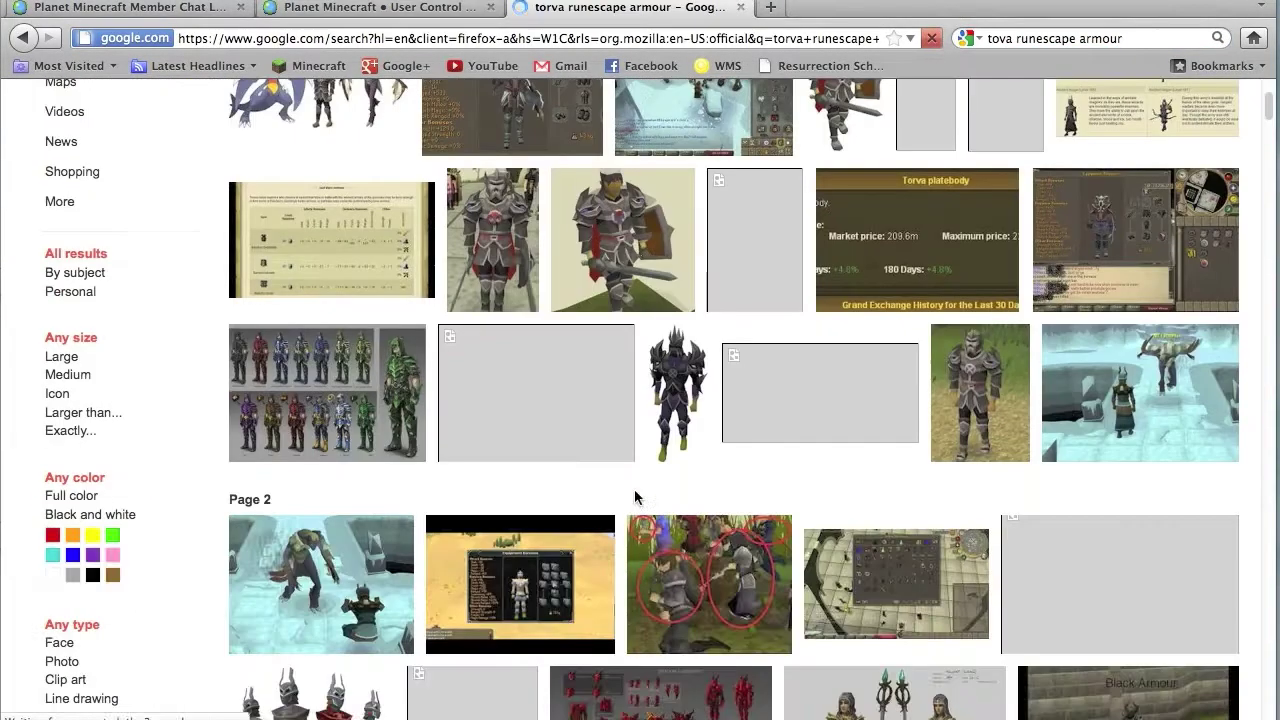
click(669, 405)
right_click(488, 364)
click(545, 449)
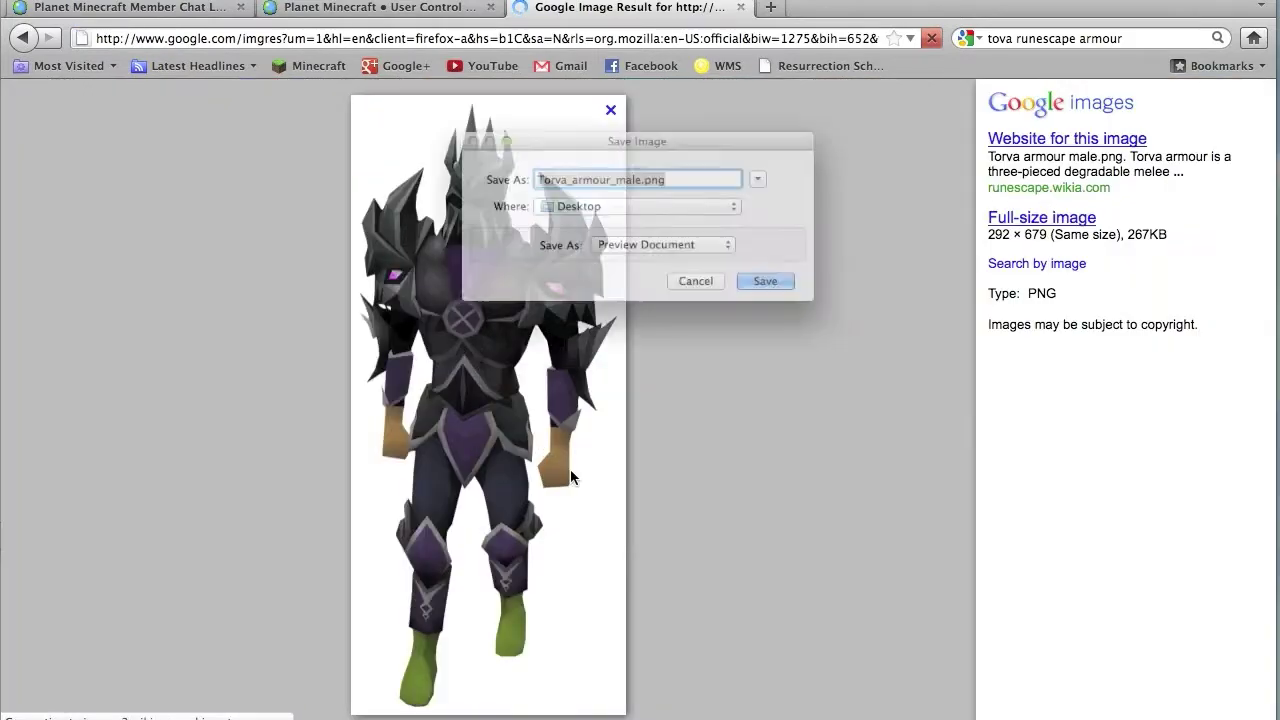
text(LMAO THIS IS FUCKIN COOL.)
key(Return)
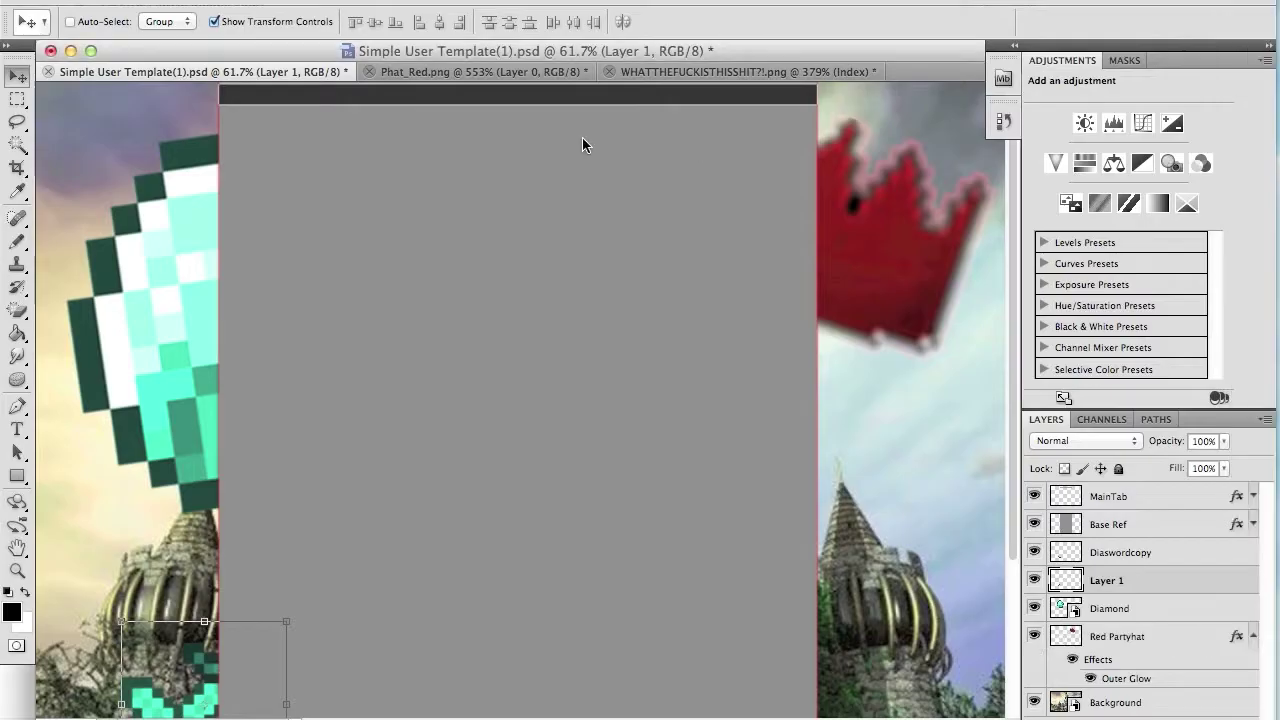
key(ctrl+o)
double_click(832, 229)
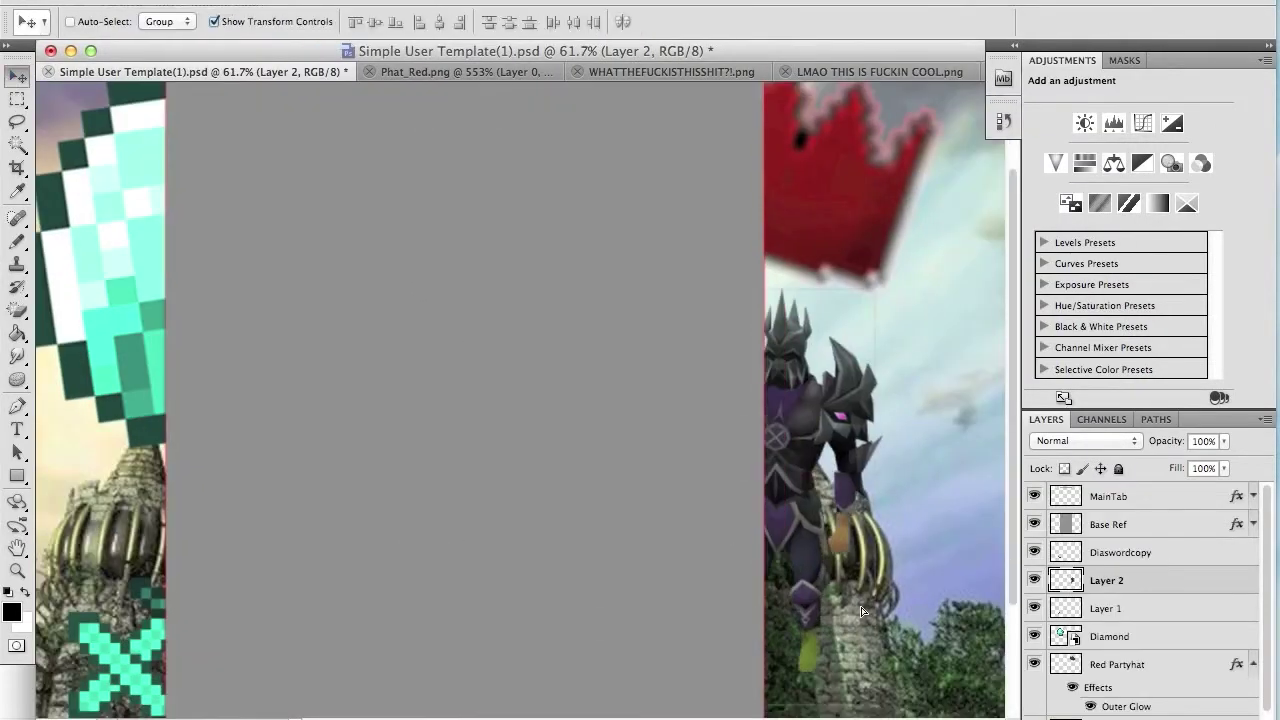
Step: Place the Torva armour in the template flipped horizontally, and delete the stray Layer 3
drag(157, 72, 790, 512)
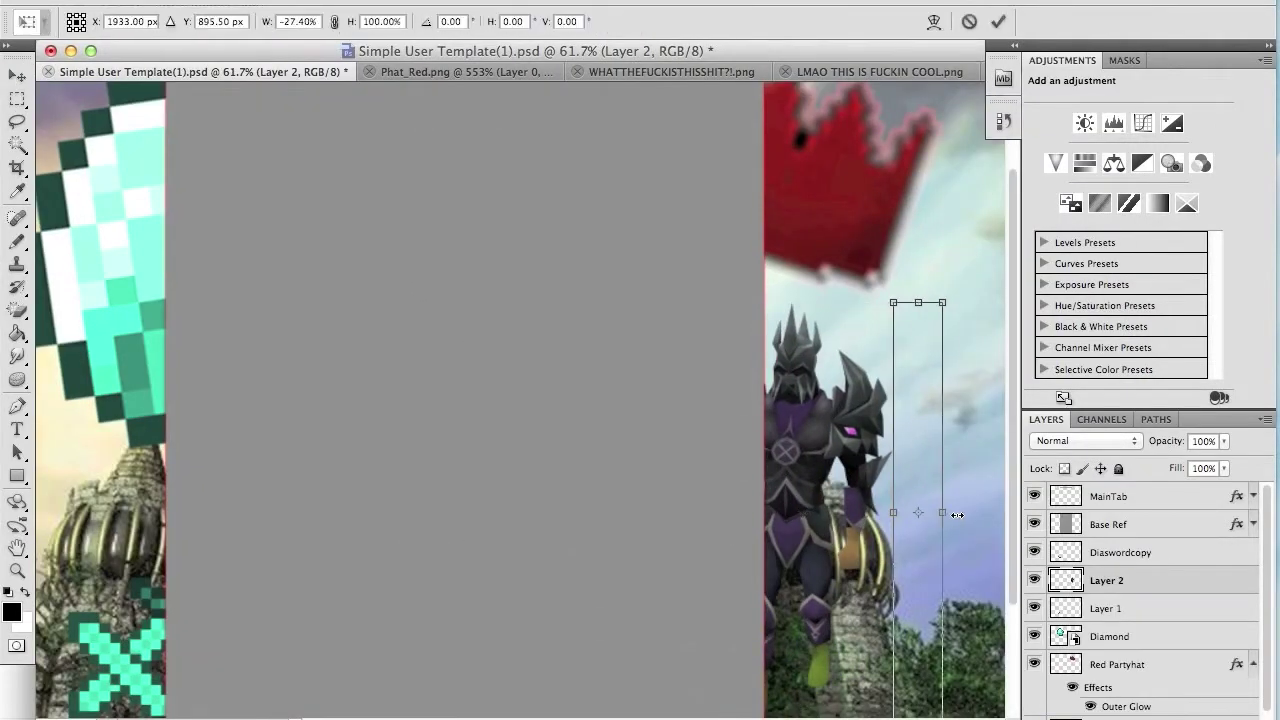
drag(957, 514, 827, 453)
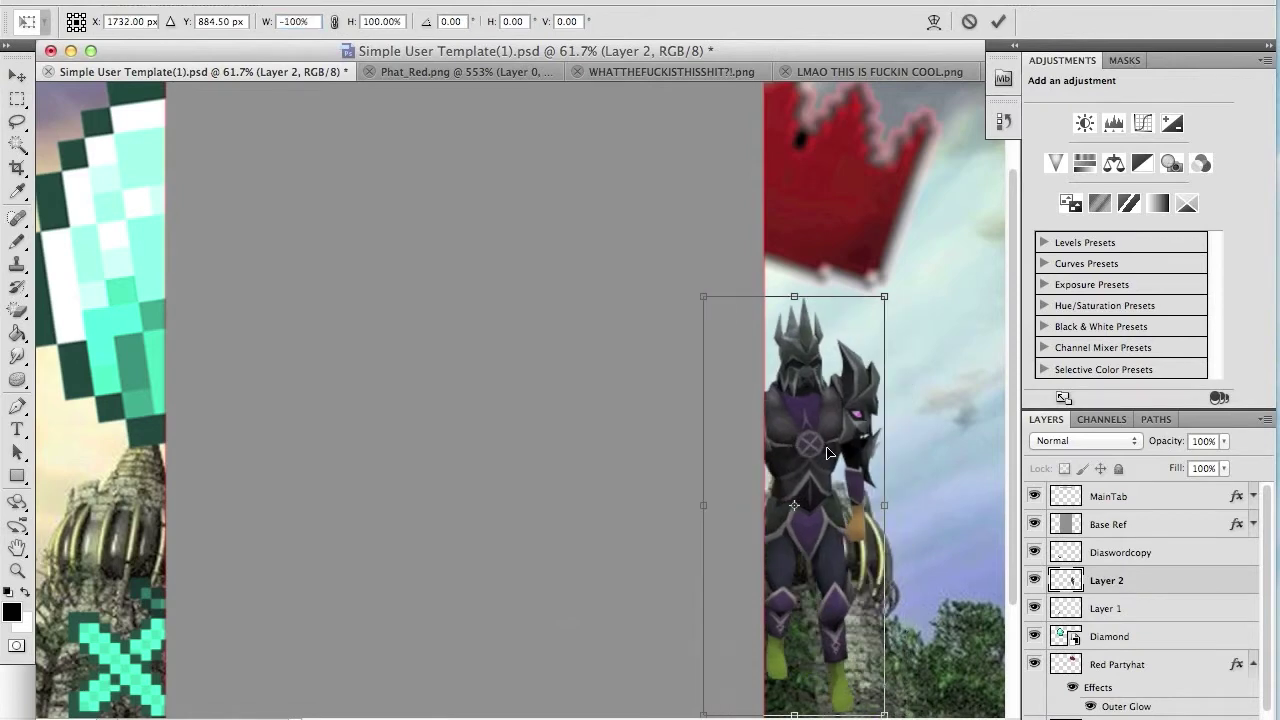
click(18, 428)
right_click(1123, 578)
key(Delete)
Step: Combine the three diamond layers into the single Minecraft layer
click(1143, 648)
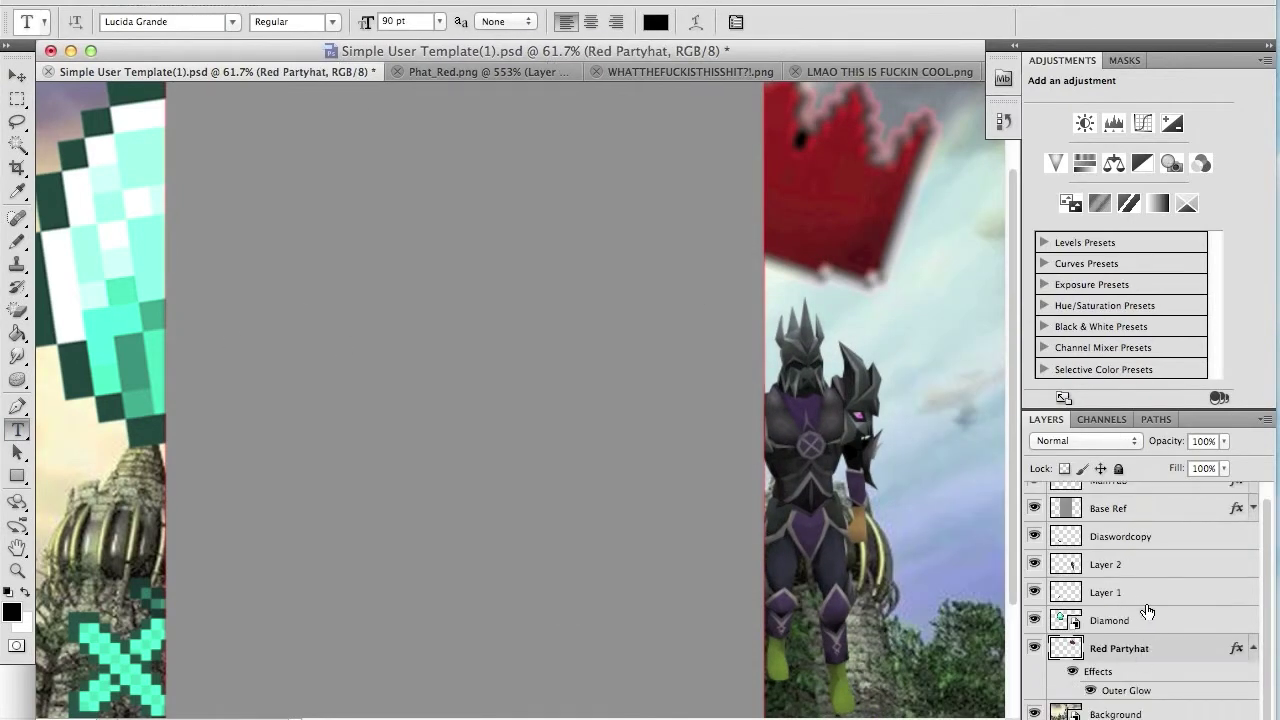
click(1143, 620)
shift+click(1143, 592)
key(Delete)
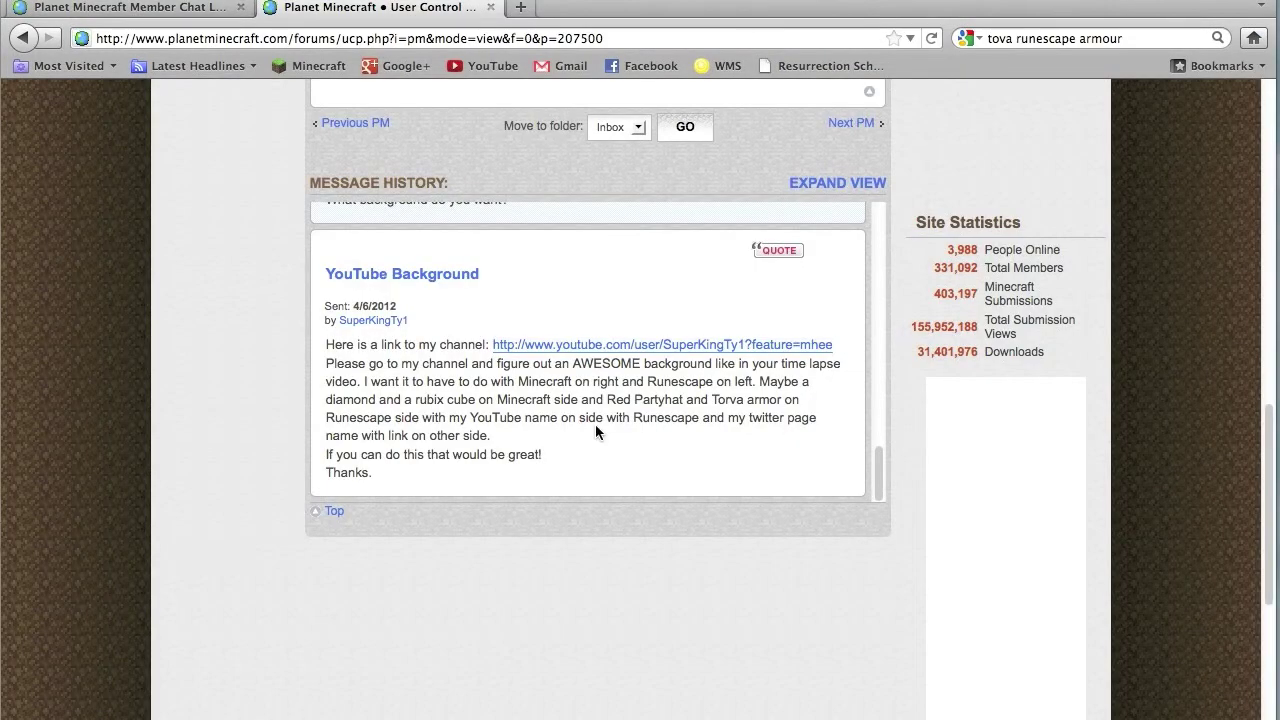
Step: Create a new layer named Whitewash
key(super+shift+n)
text(Whitewash)
key(Return)
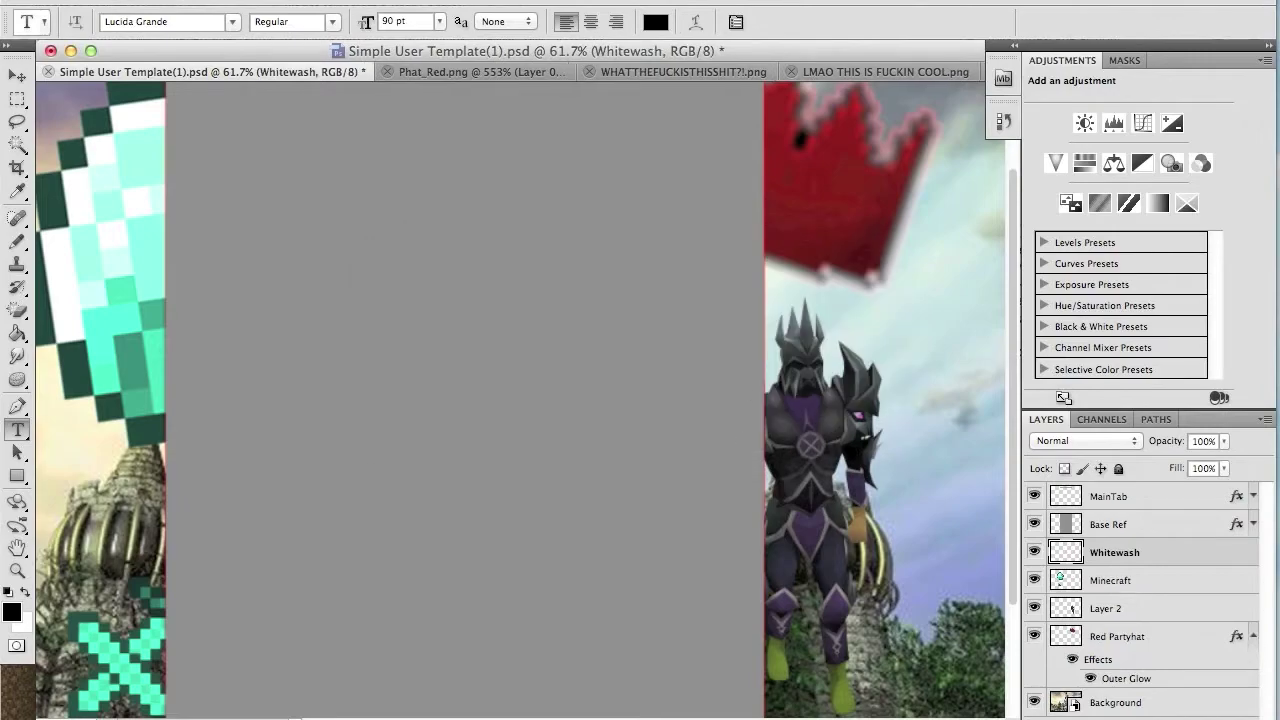
Step: Fill Whitewash black and erase a first splatter with the large 2500 px splatter brush
click(306, 437)
scroll(306, 437, left, 3)
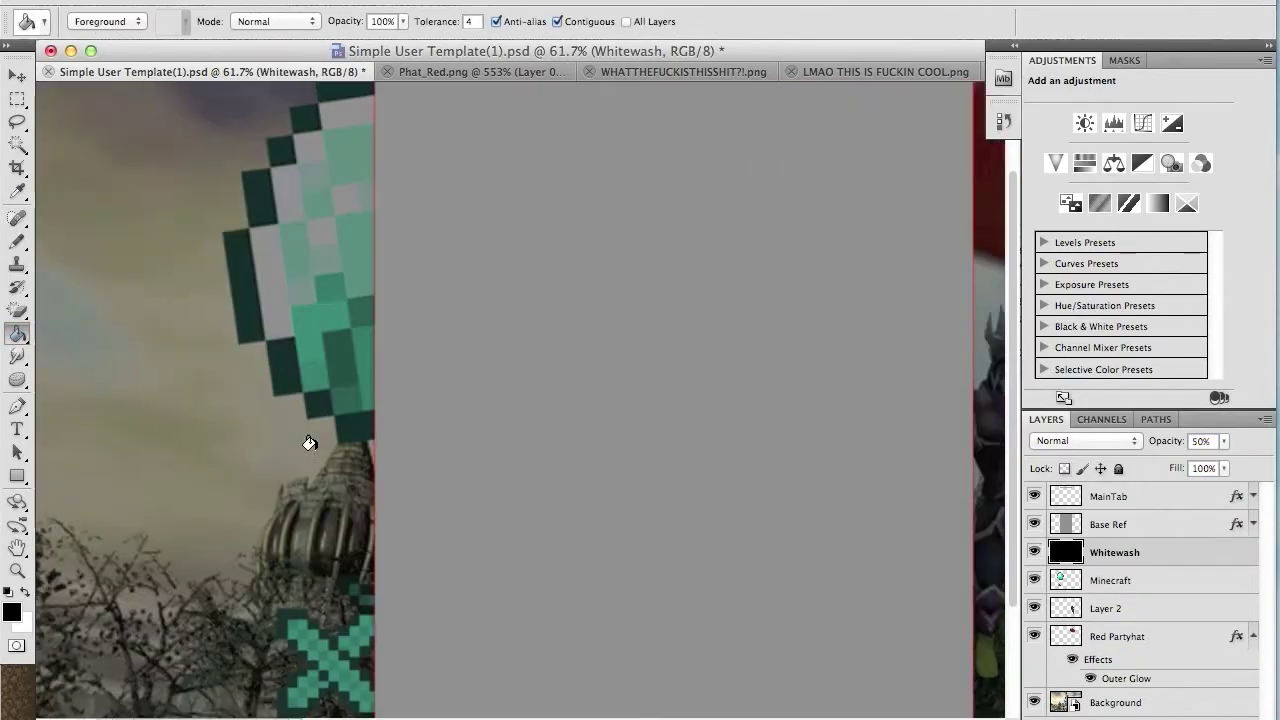
click(17, 309)
right_click(300, 376)
click(300, 605)
click(550, 400)
Step: Erase more splatters over the armoured figure with a 2500 px brush, then check the YouTube channel
key(super+0)
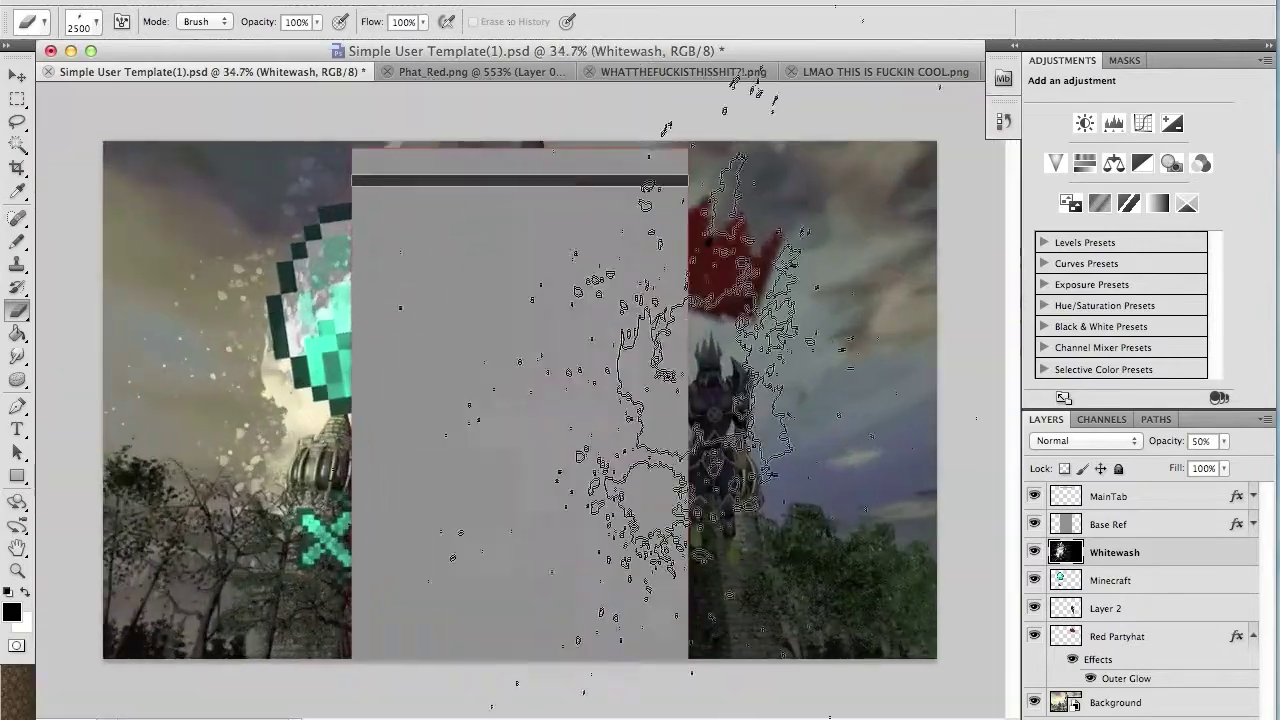
right_click(576, 290)
key(Return)
drag(760, 300, 760, 560)
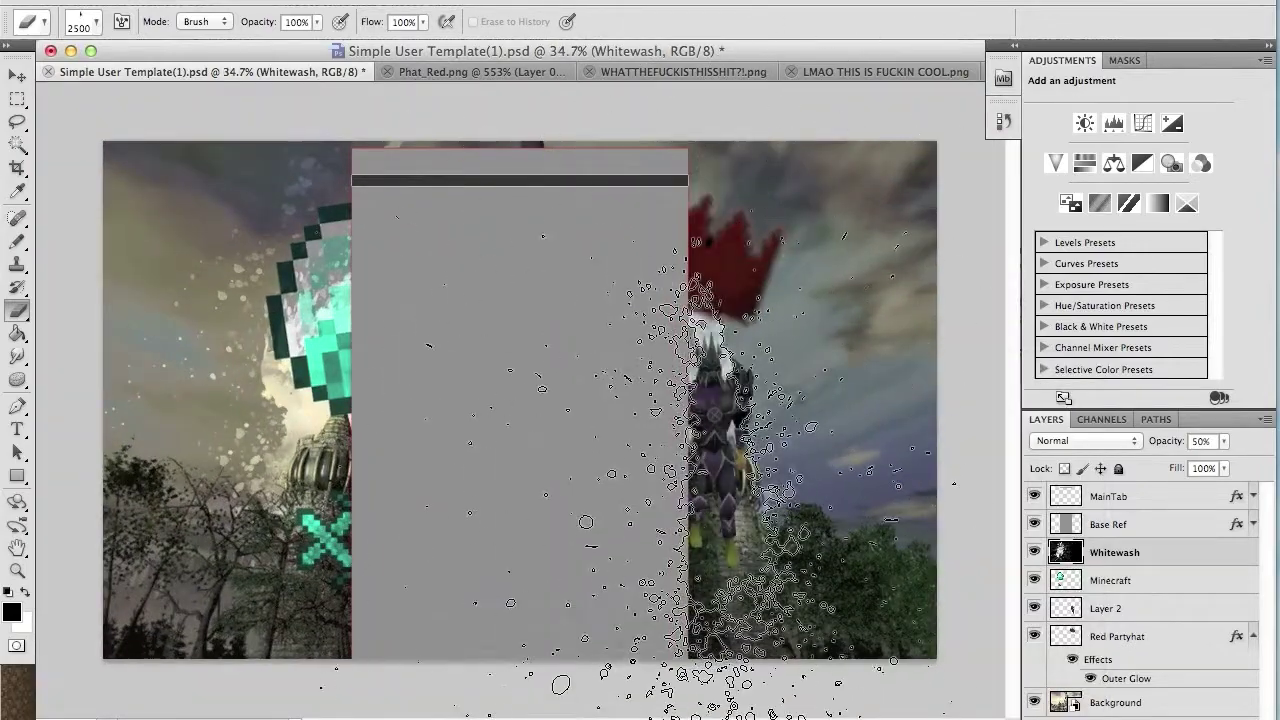
right_click(285, 350)
double_click(532, 601)
right_click(550, 356)
drag(735, 390, 760, 390)
key(Return)
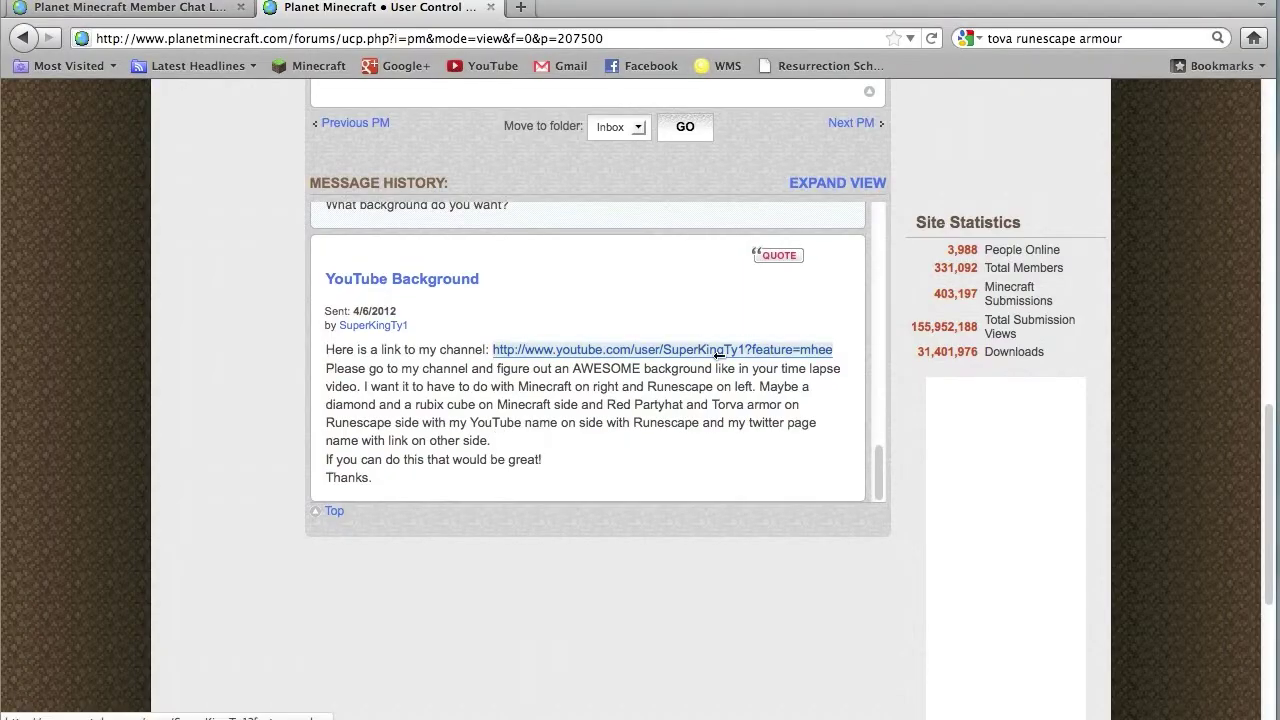
click(717, 350)
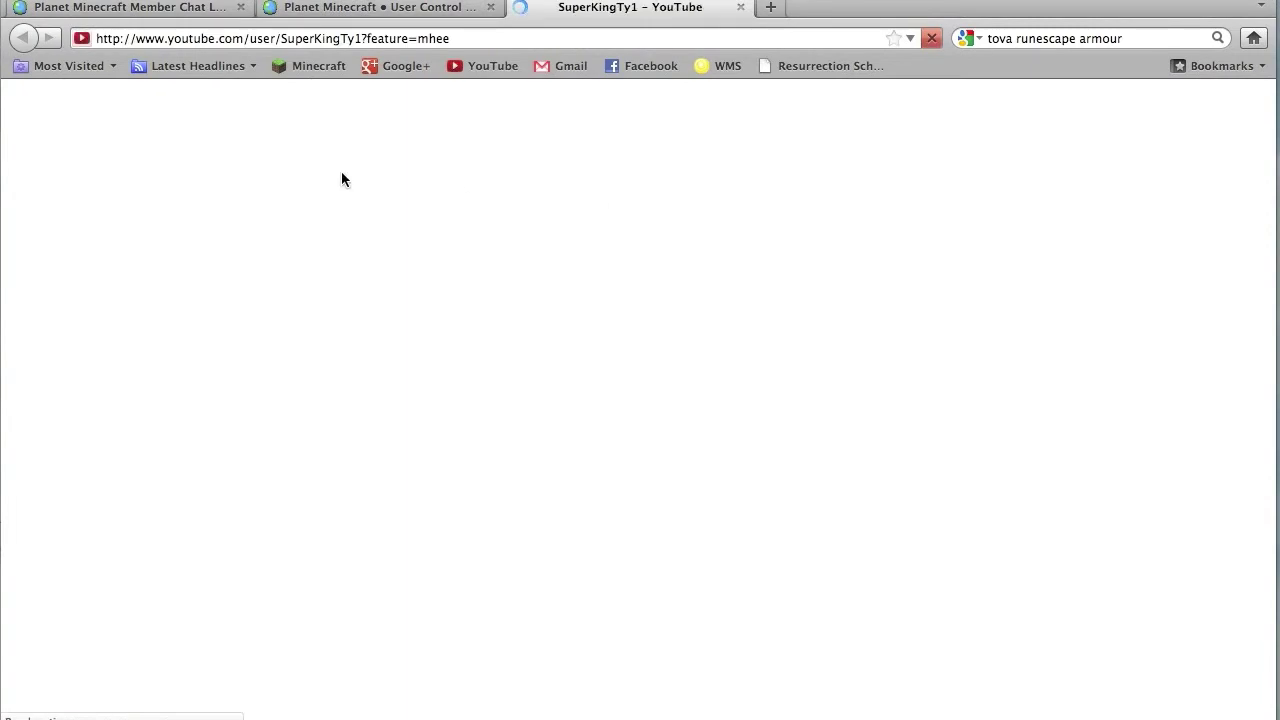
click(1263, 656)
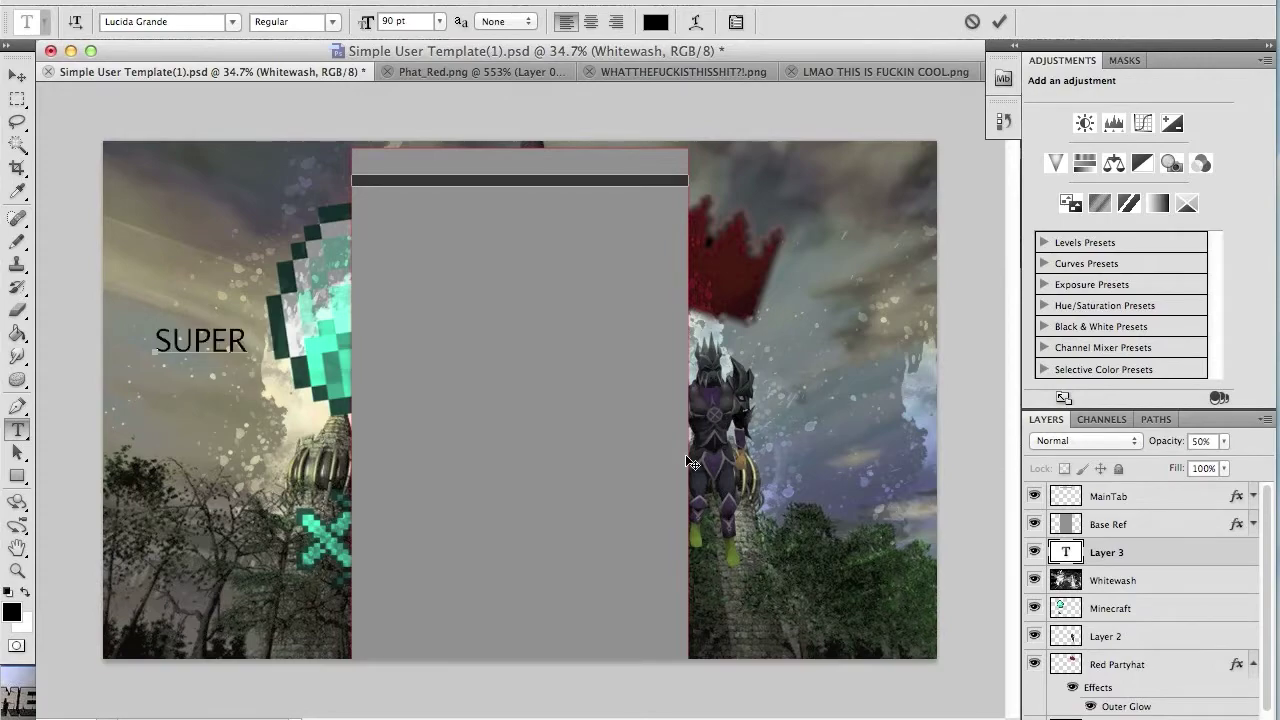
Step: Try Acens at 72 pt for the channel name, then settle on the Impact font
scroll(190, 280, down, 2)
click(286, 286)
click(258, 25)
click(90, 152)
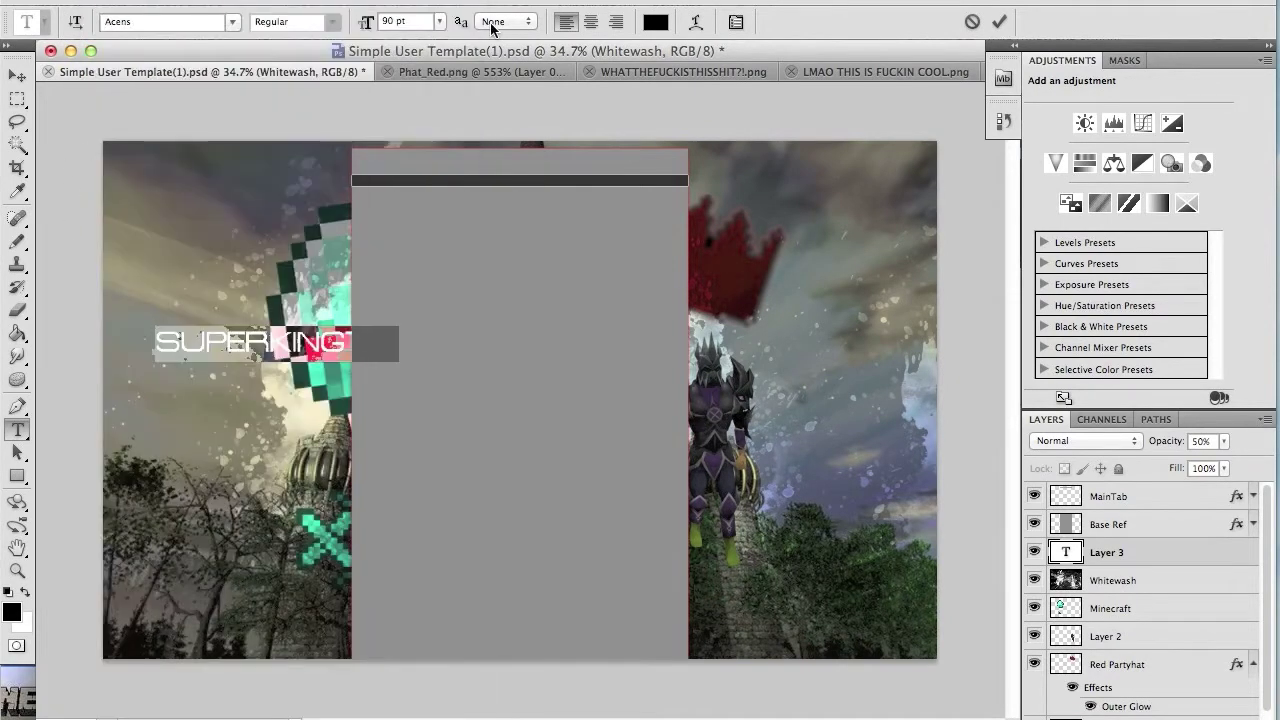
click(439, 21)
click(422, 222)
click(232, 22)
scroll(267, 357, down, 10)
click(200, 706)
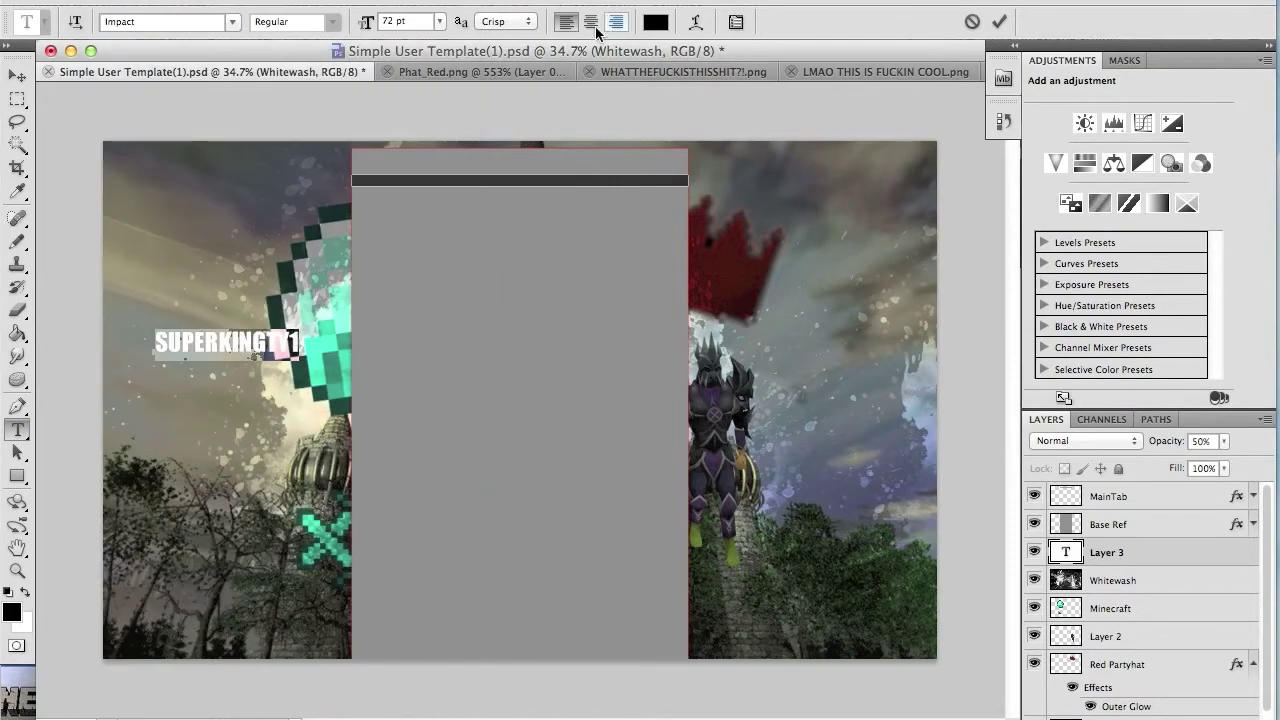
Step: Warp the name with Arc Upper and set its size to 120 pt
click(696, 21)
click(590, 244)
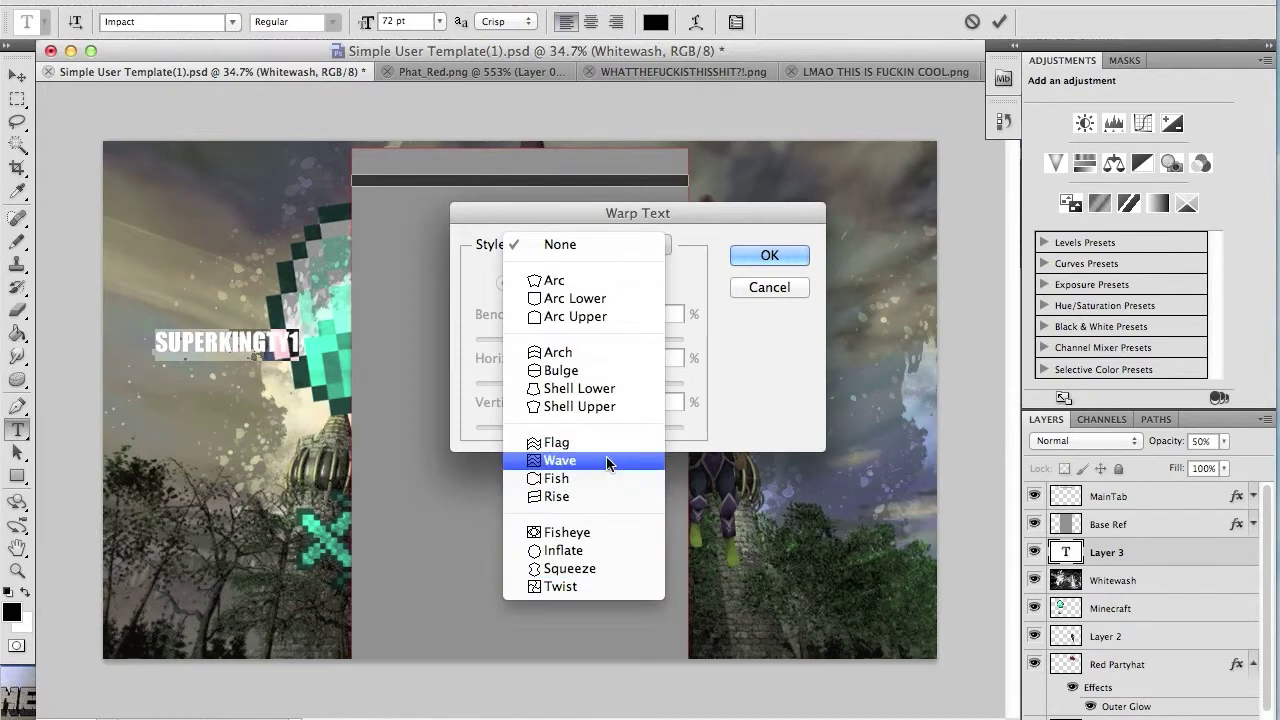
click(610, 318)
click(765, 257)
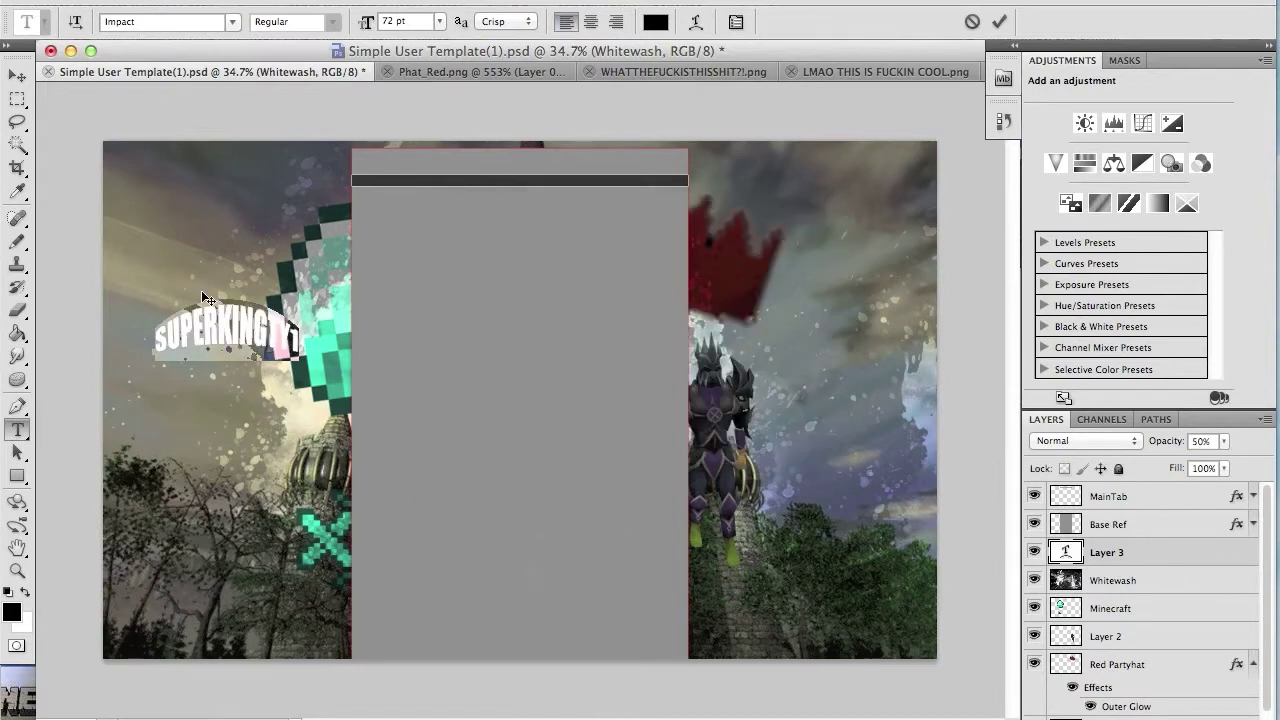
text(120)
key(Return)
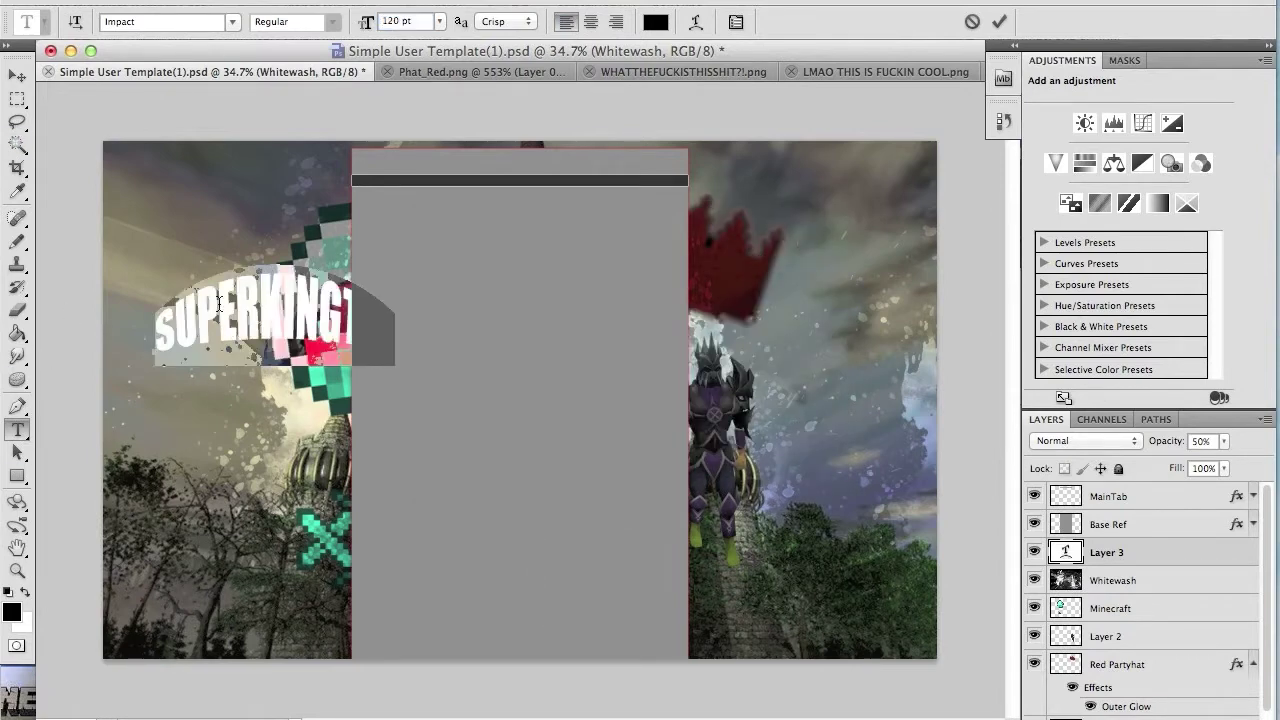
click(17, 76)
Step: Rotate the channel name to run vertically and move it beside the diamond
drag(406, 272, 234, 182)
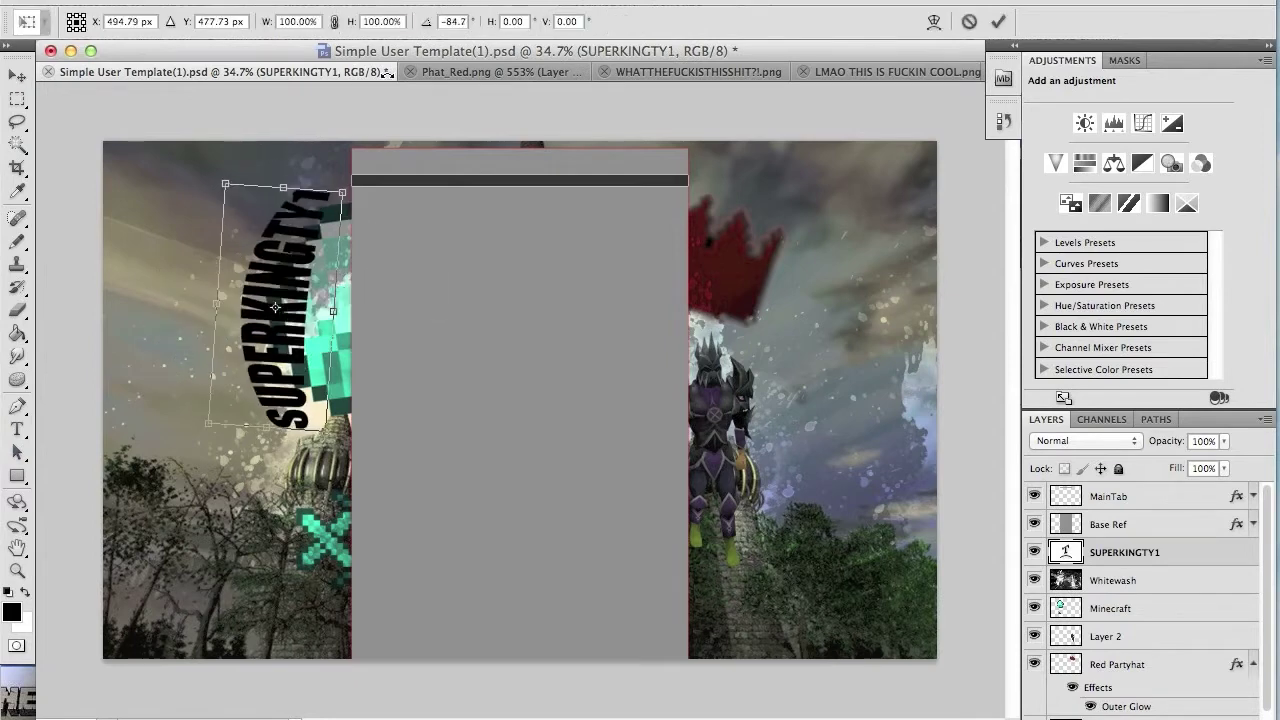
text(-90)
click(17, 453)
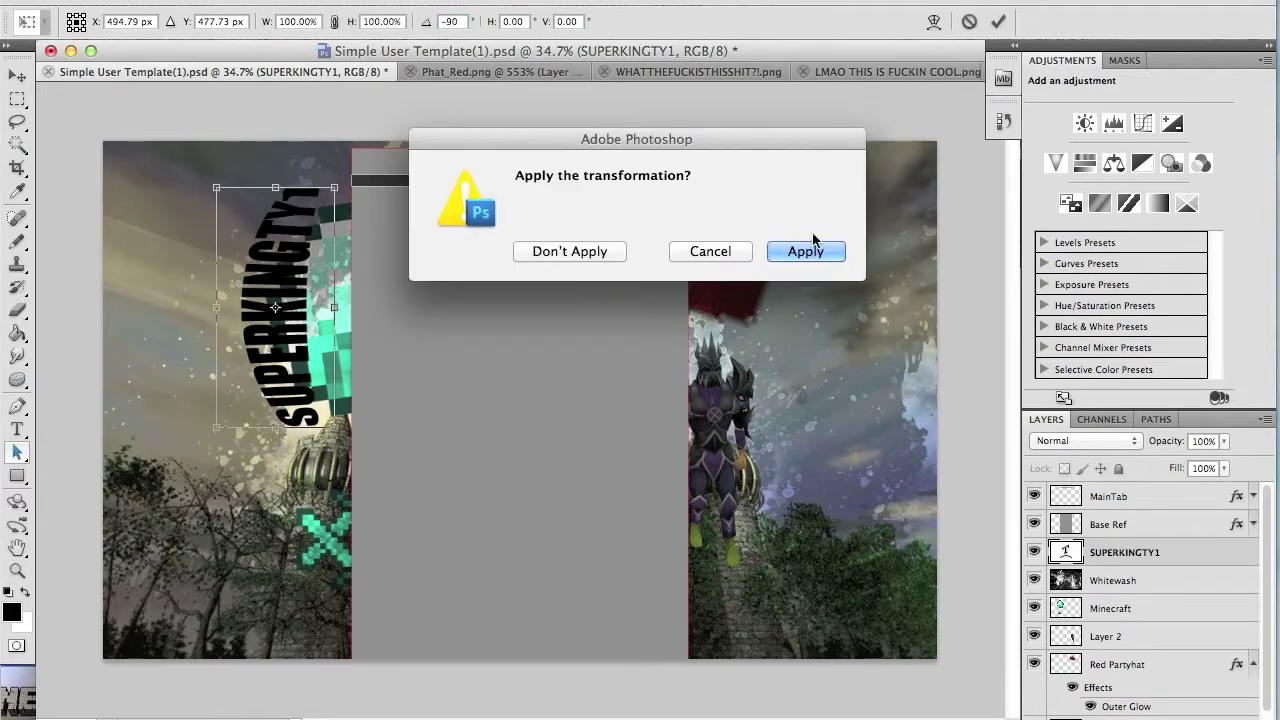
click(803, 251)
key(v)
drag(278, 378, 330, 480)
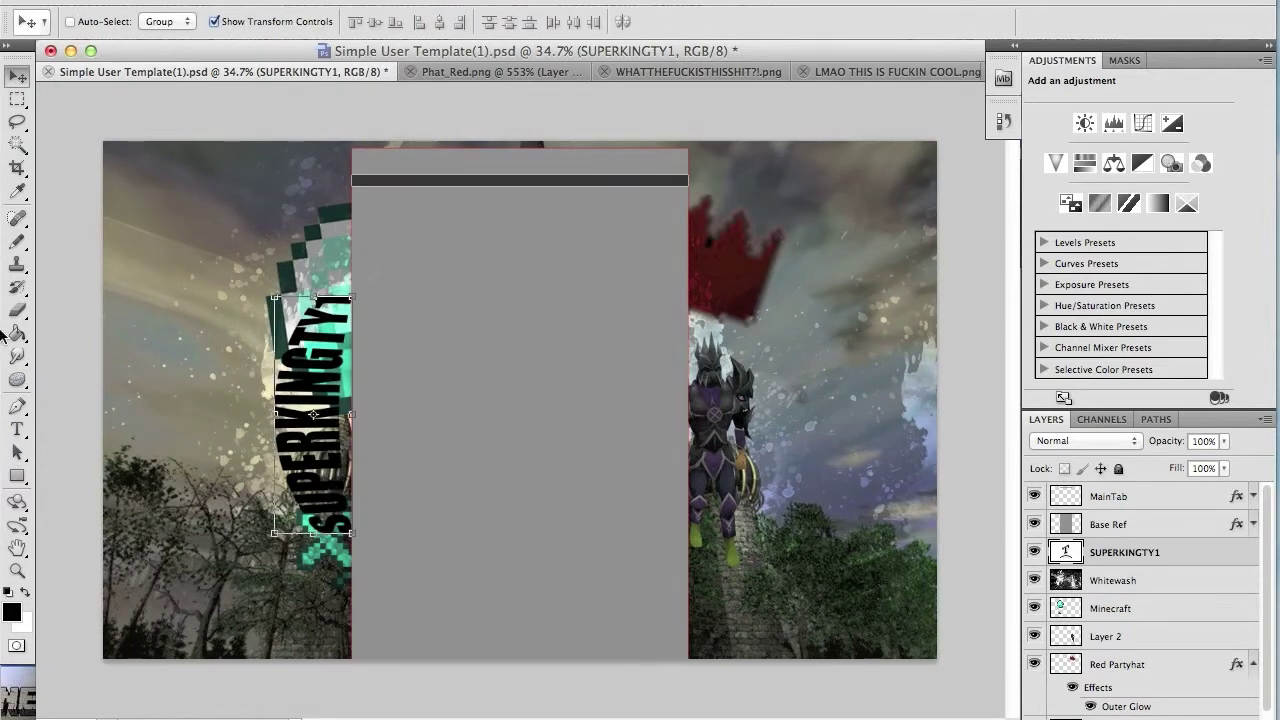
Step: Recolour the SUPERKINGTY1 text lime green and nudge it to its final spot
key(t)
double_click(322, 460)
click(655, 21)
mouse_move(659, 298)
mouse_down()
mouse_move(659, 322)
mouse_move(604, 241)
mouse_move(649, 392)
mouse_up()
click(497, 266)
click(606, 243)
drag(603, 314, 586, 251)
key(Return)
key(v)
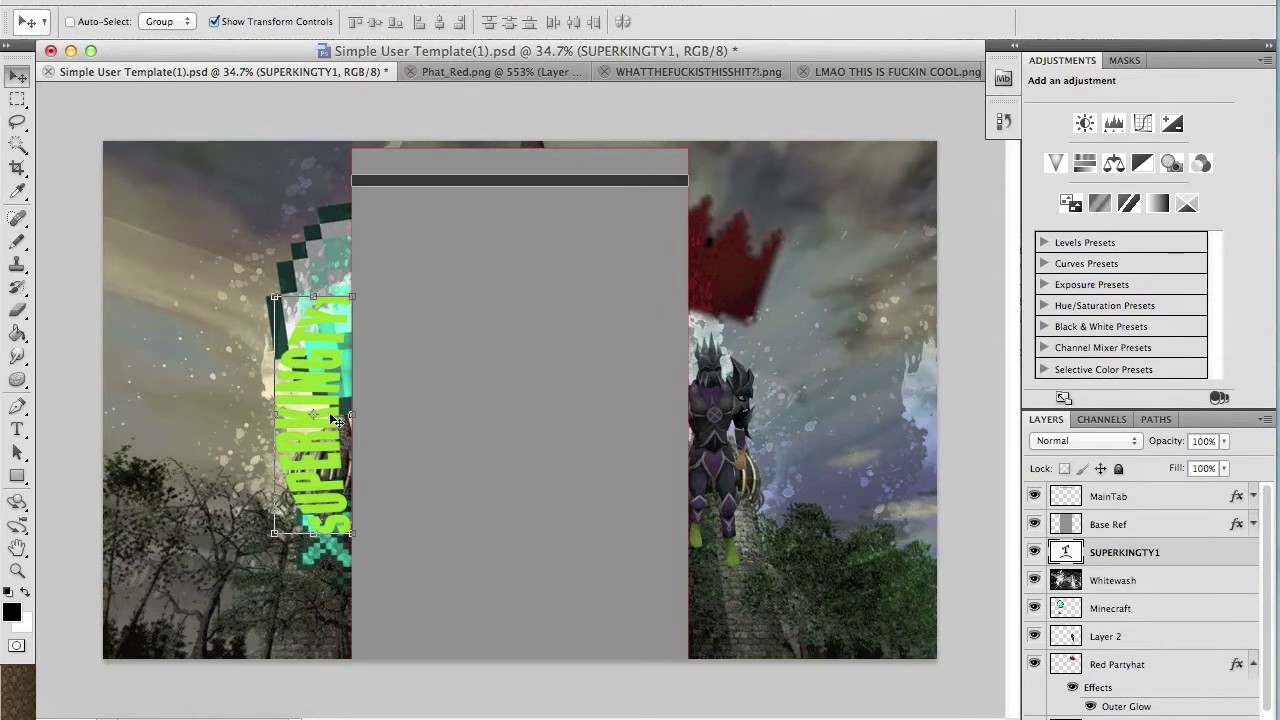
drag(337, 420, 325, 458)
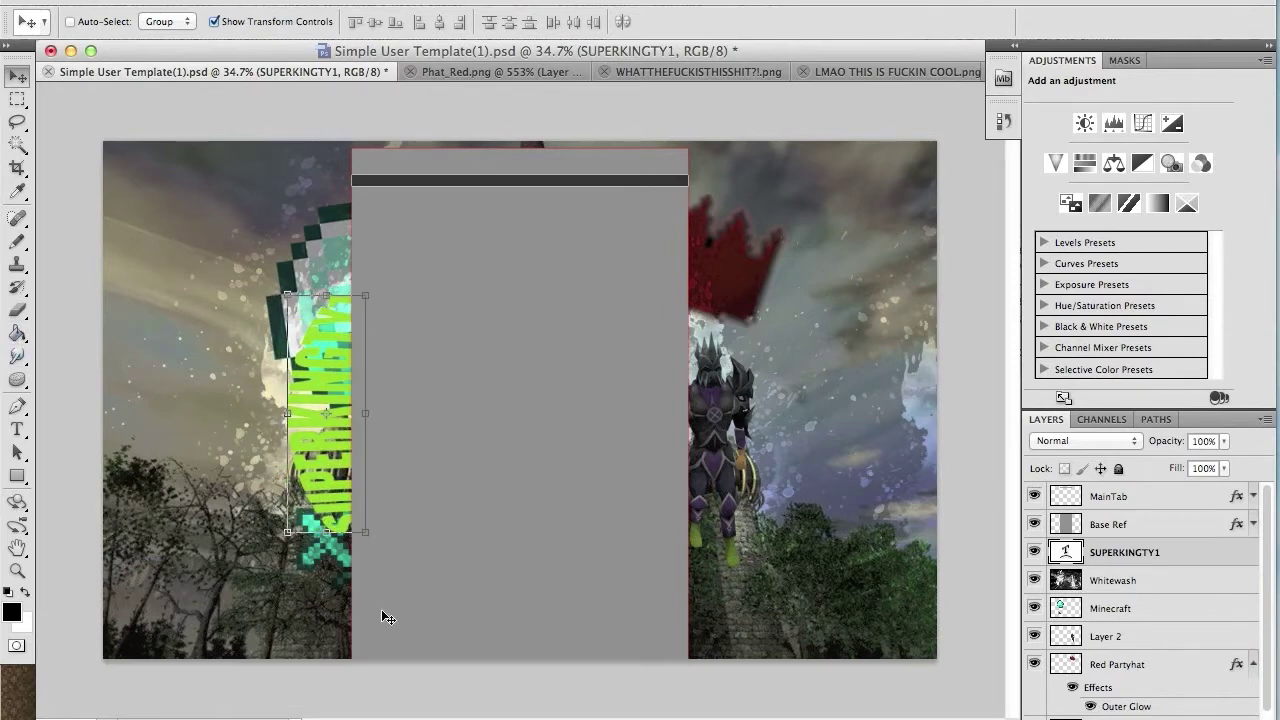
Step: Type the channel URL text on the canvas and set it to size 7
click(17, 429)
click(256, 342)
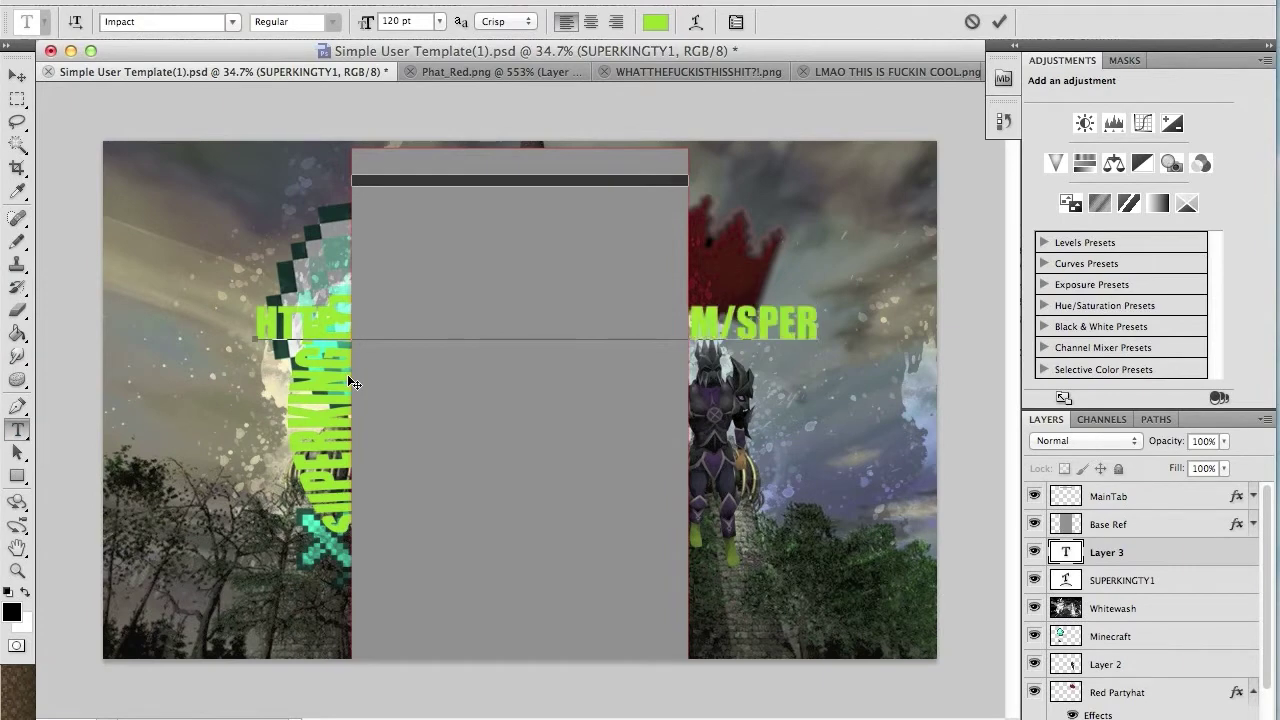
text(KINGTY1)
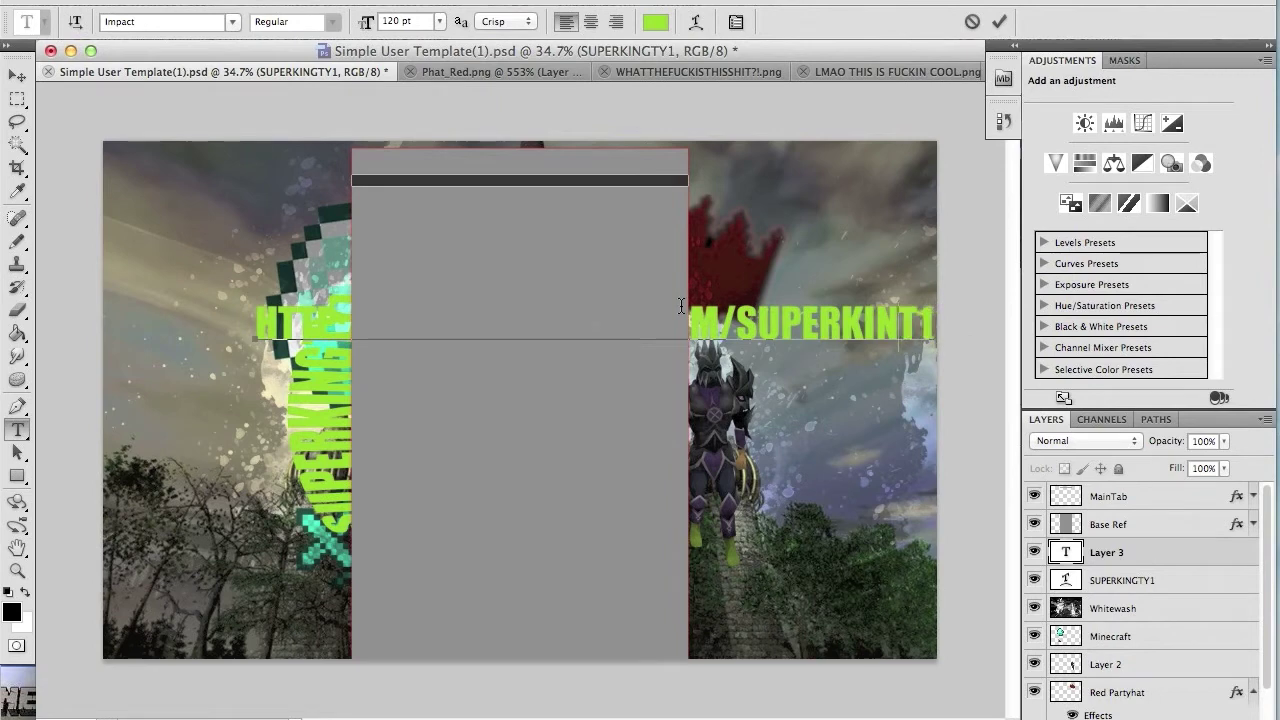
key(ctrl+a)
text(7)
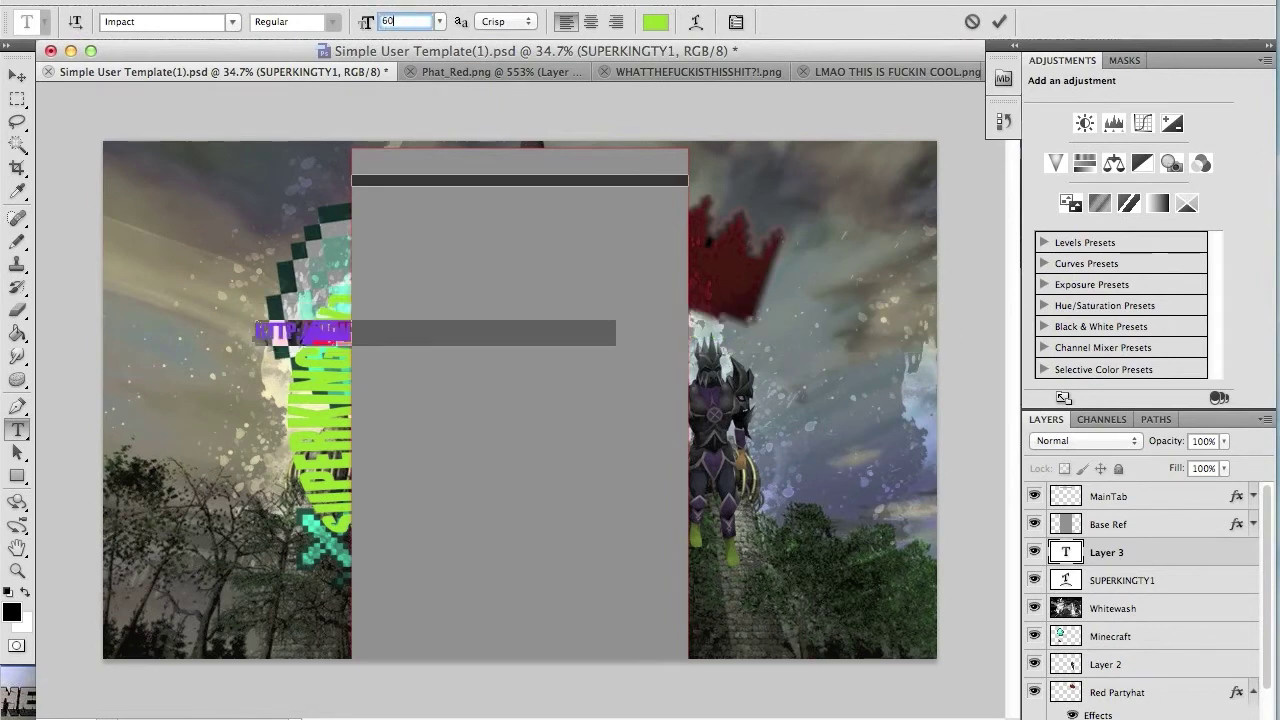
key(ctrl+Return)
Step: Rotate the URL text 90° and move it beside the grey panel
key(ctrl+t)
click(447, 21)
text(90)
key(Return)
drag(461, 313, 700, 388)
Step: Warp the vertical URL text and narrow it to about 92% width
right_click(697, 376)
click(738, 517)
mouse_move(767, 420)
mouse_down()
mouse_move(817, 413)
mouse_move(703, 378)
mouse_up()
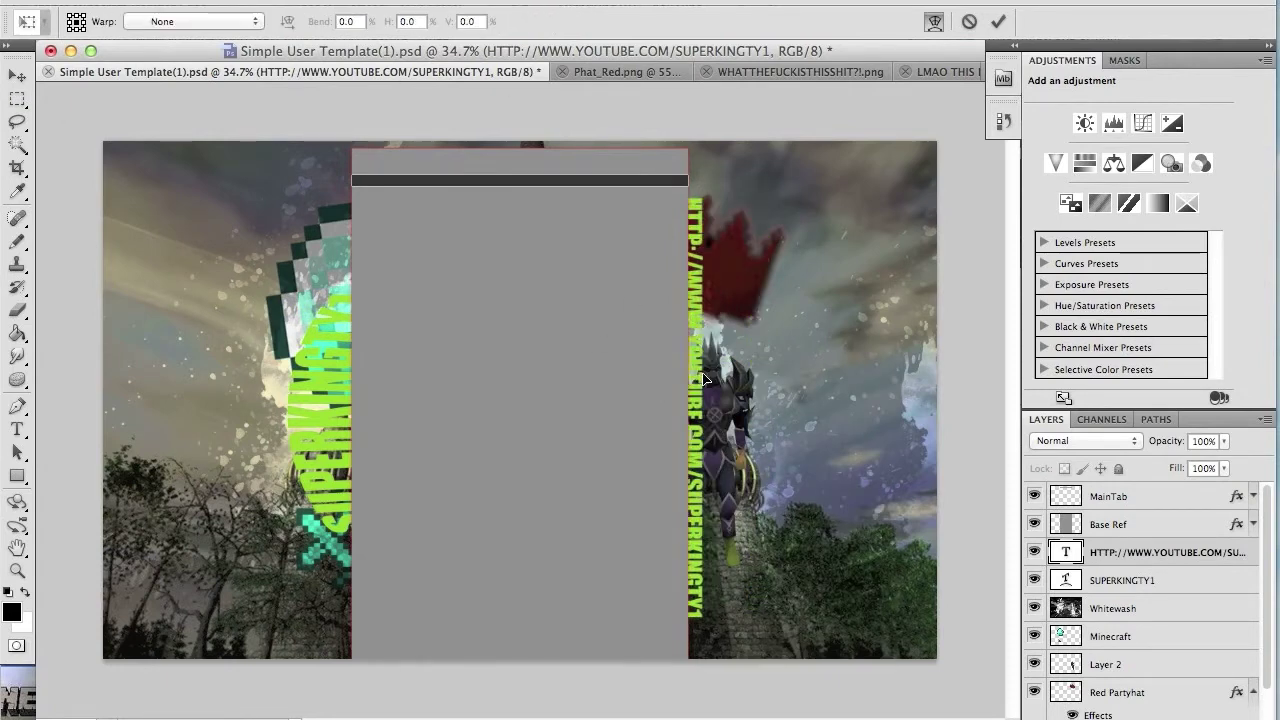
key(v)
key(Return)
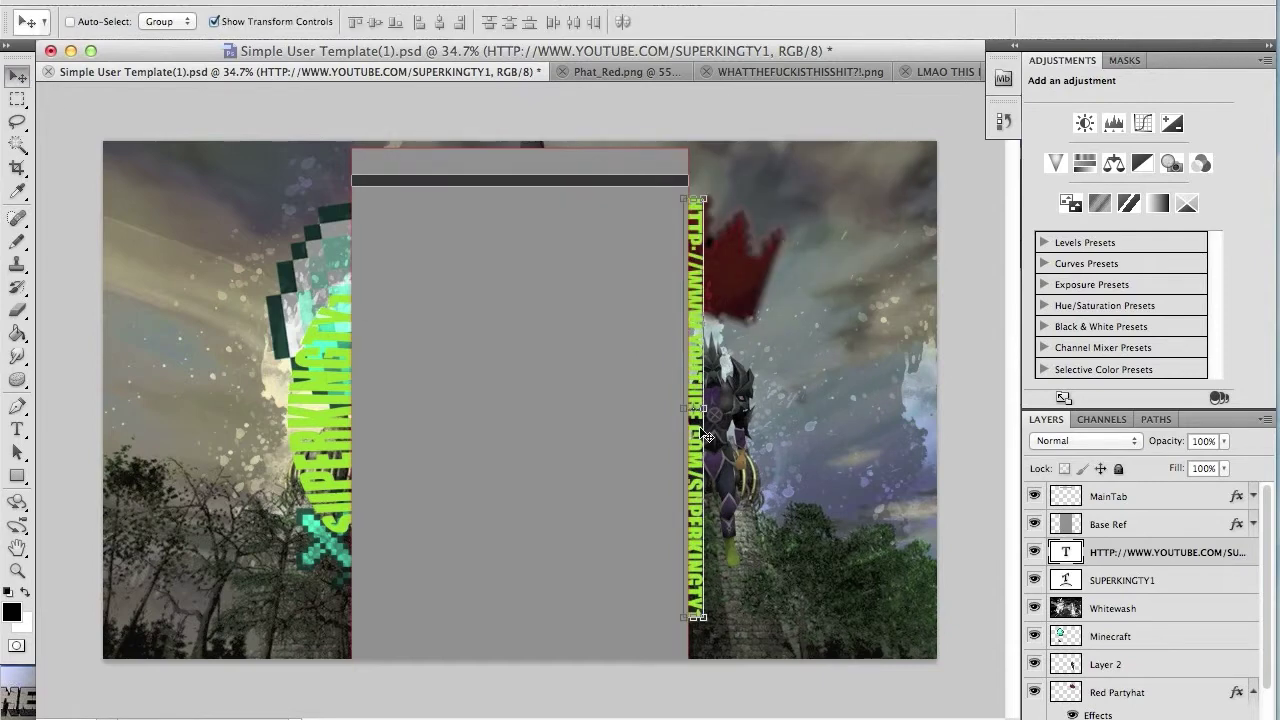
click(706, 408)
right_click(700, 372)
click(729, 514)
drag(772, 412, 701, 407)
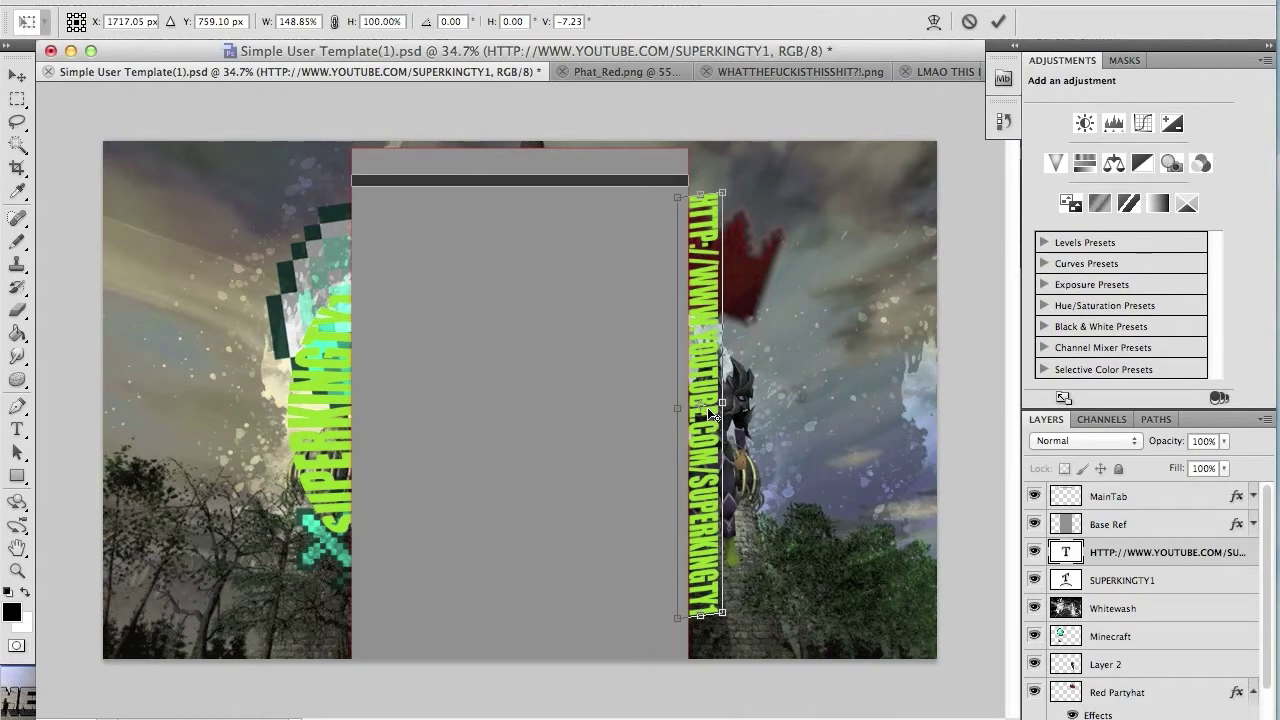
Step: Apply the URL text transformation and delete the grey template panel layers
click(1252, 94)
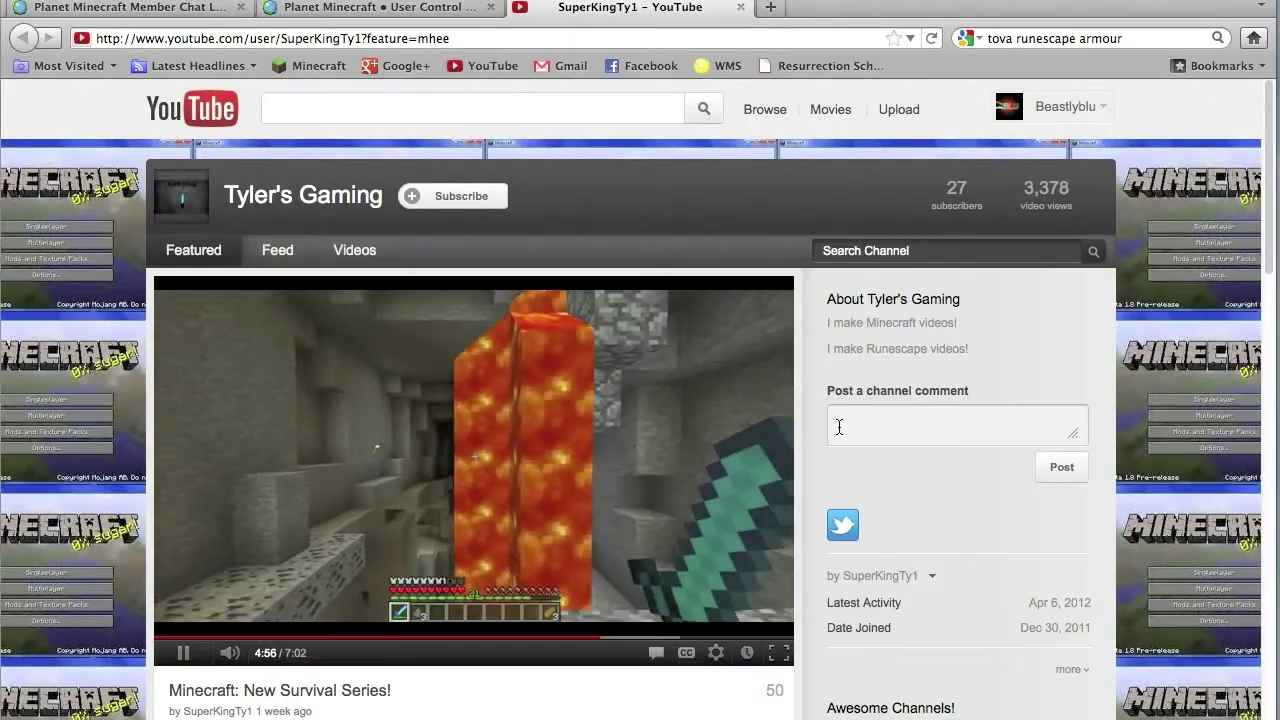
click(1252, 645)
click(1108, 524)
click(797, 251)
key(Delete)
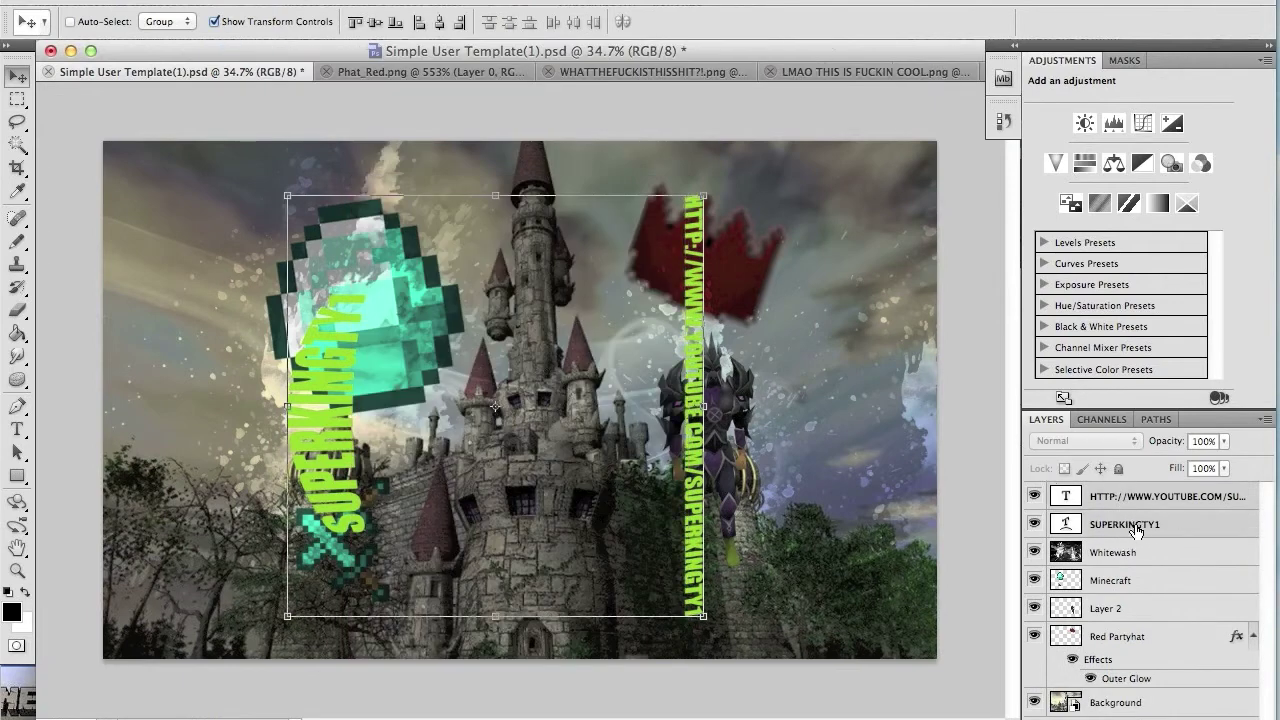
Step: Browse the layers and open Layer Style for the SUPERKINGTY1 text layer
click(1185, 581)
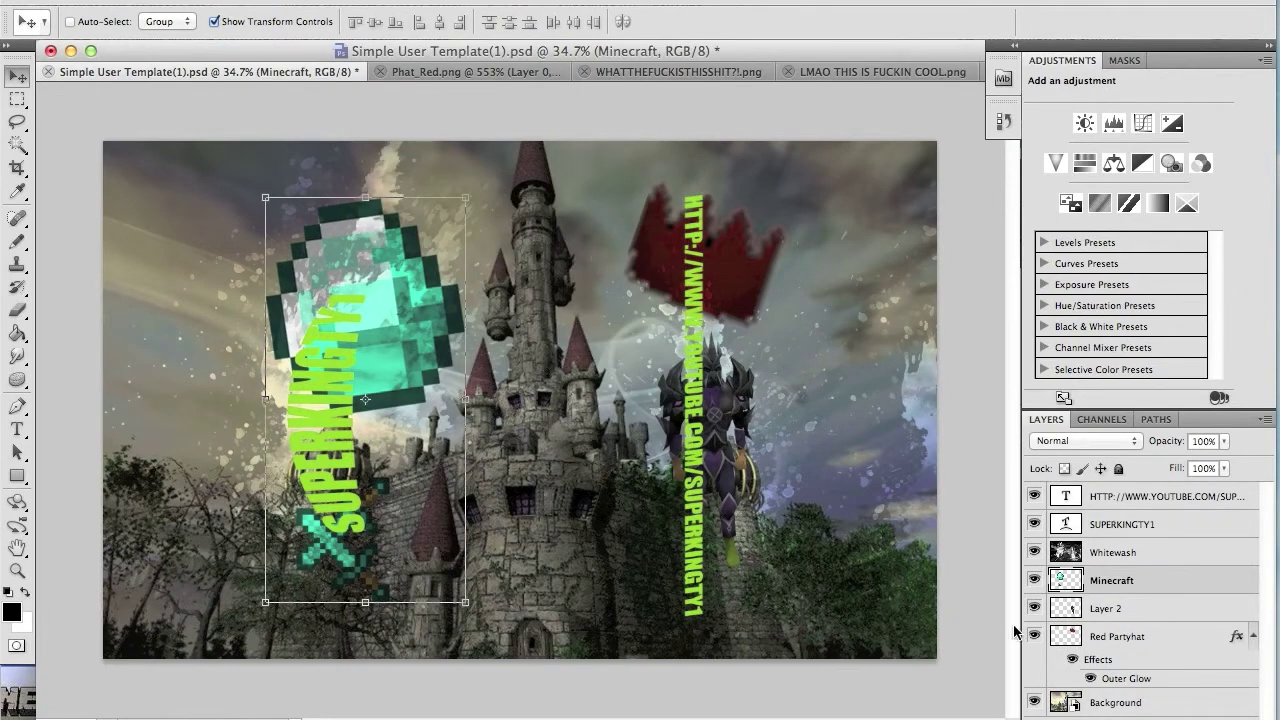
click(1153, 638)
click(1132, 558)
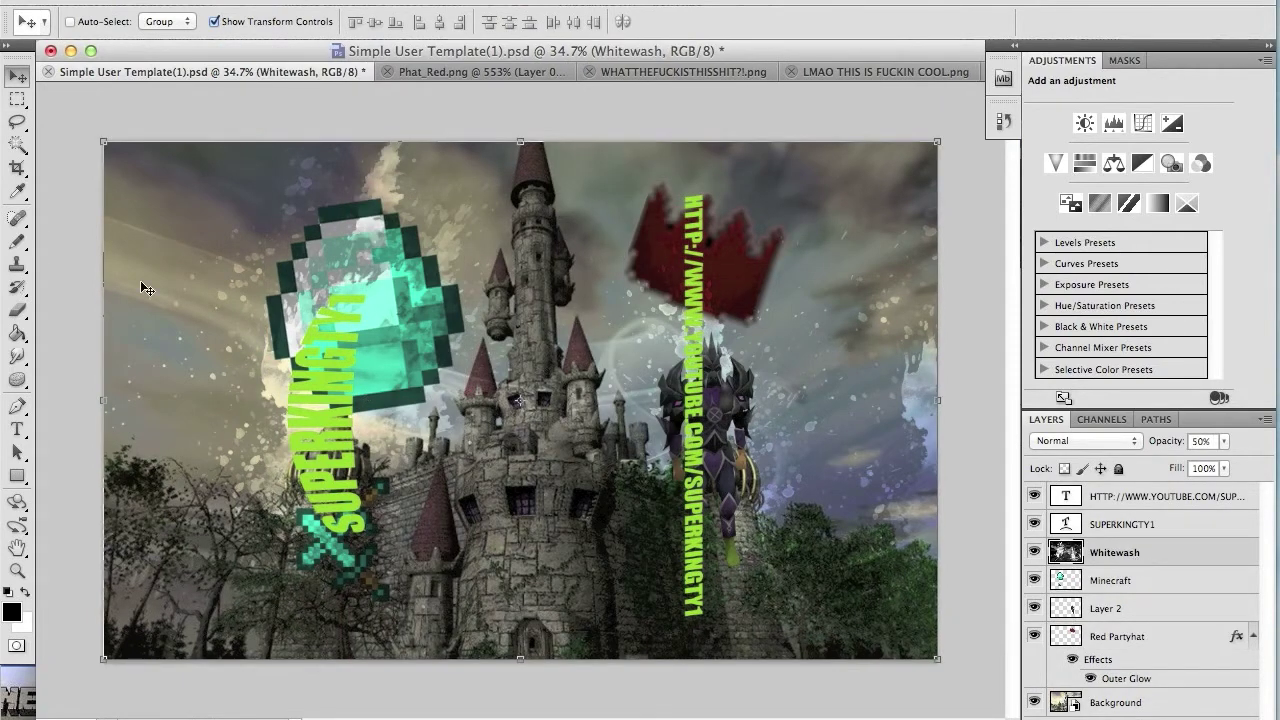
click(1120, 524)
double_click(1120, 524)
Step: Add bevel contour and a Satin effect with angle and distance 18 to SUPERKINGTY1
click(645, 369)
click(645, 392)
click(656, 414)
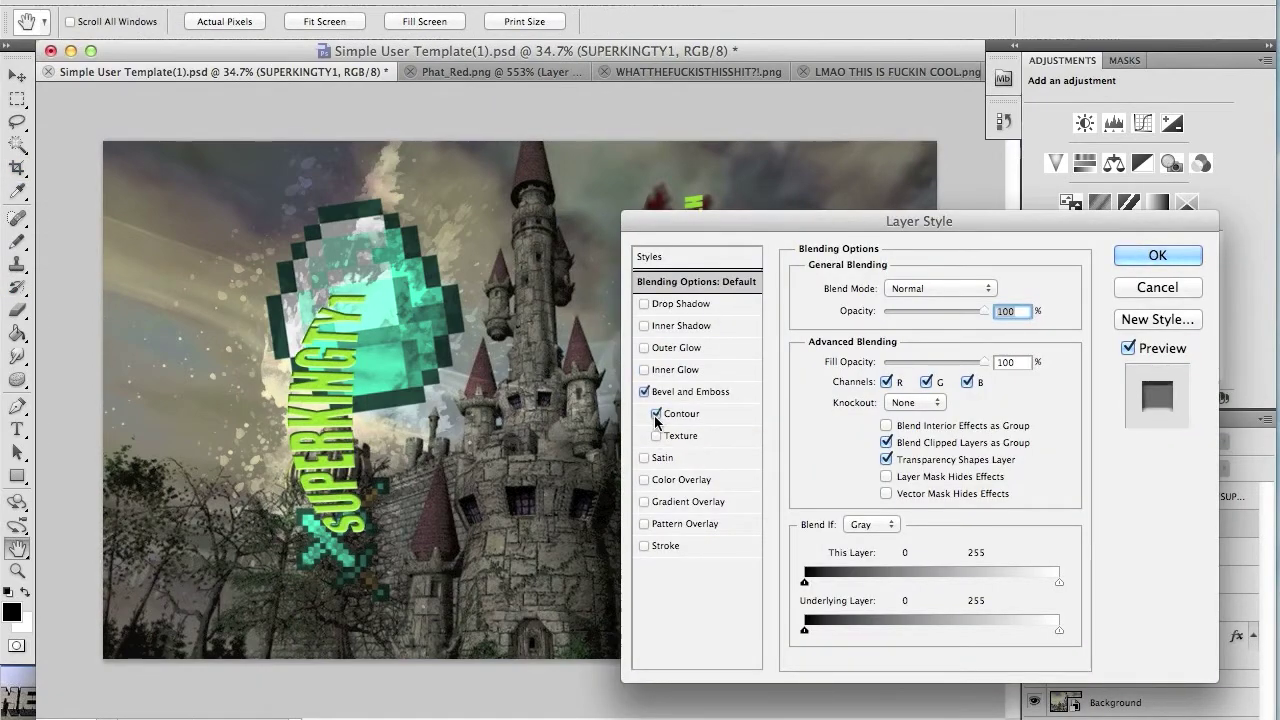
click(645, 457)
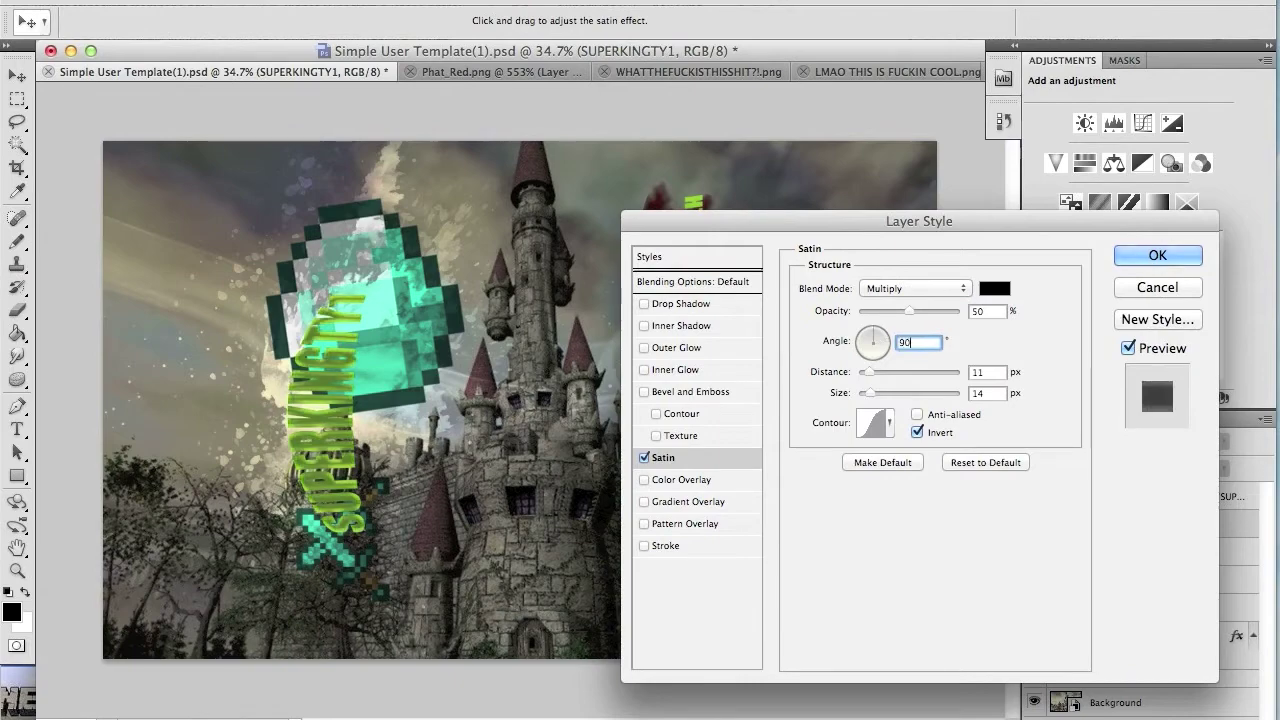
text(180)
text(1)
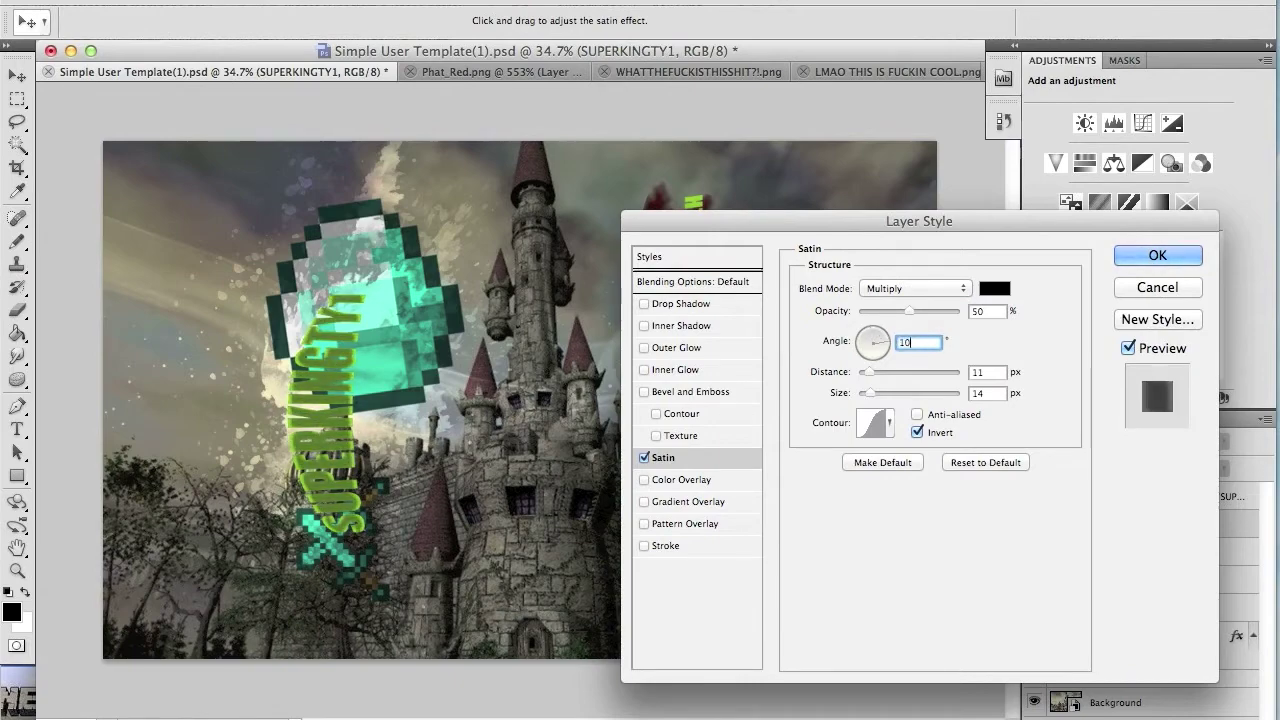
drag(871, 372, 881, 408)
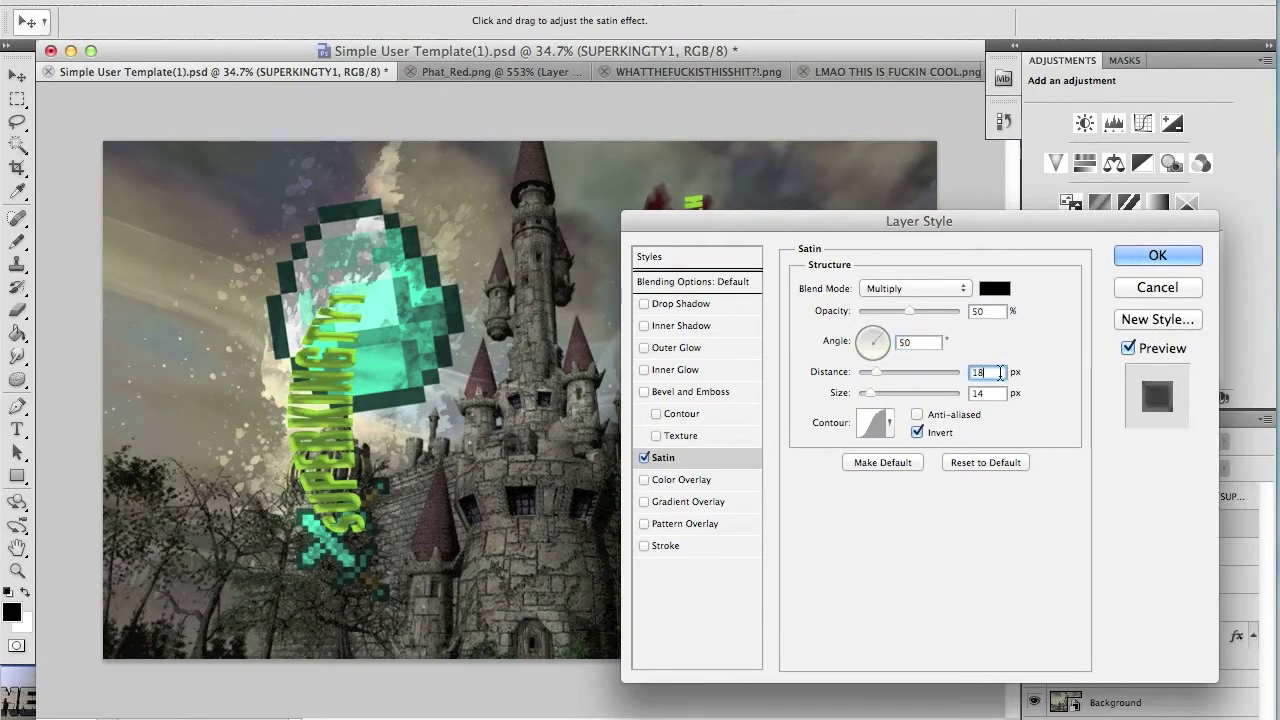
key(Return)
key(alt+bracketright)
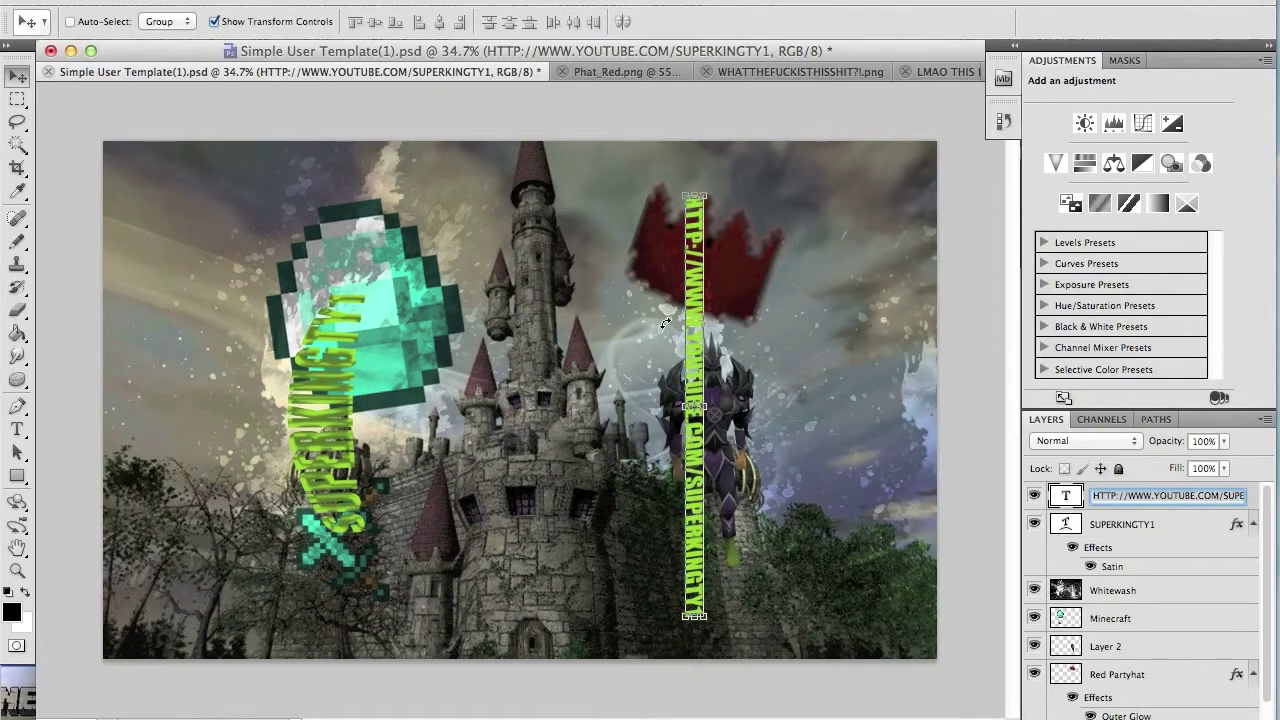
click(18, 430)
Step: Recolour the vertical URL text dark red
double_click(1065, 495)
click(655, 22)
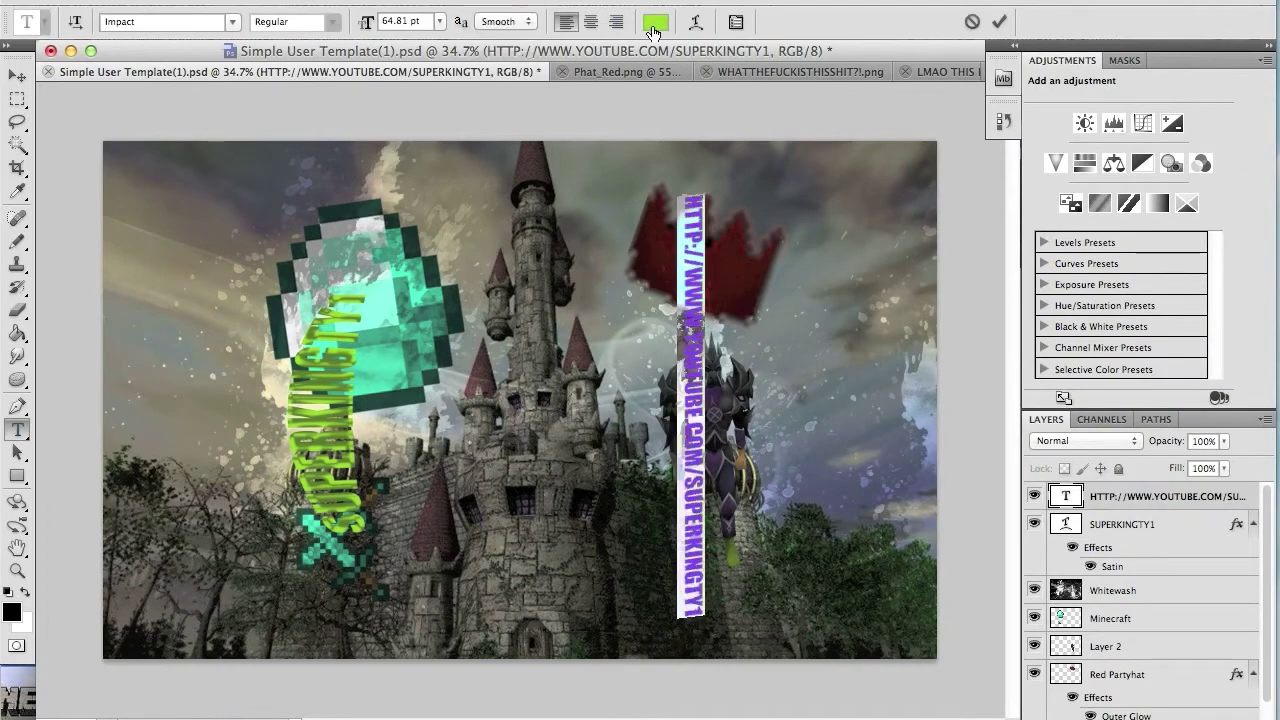
drag(647, 396, 647, 195)
drag(497, 200, 586, 337)
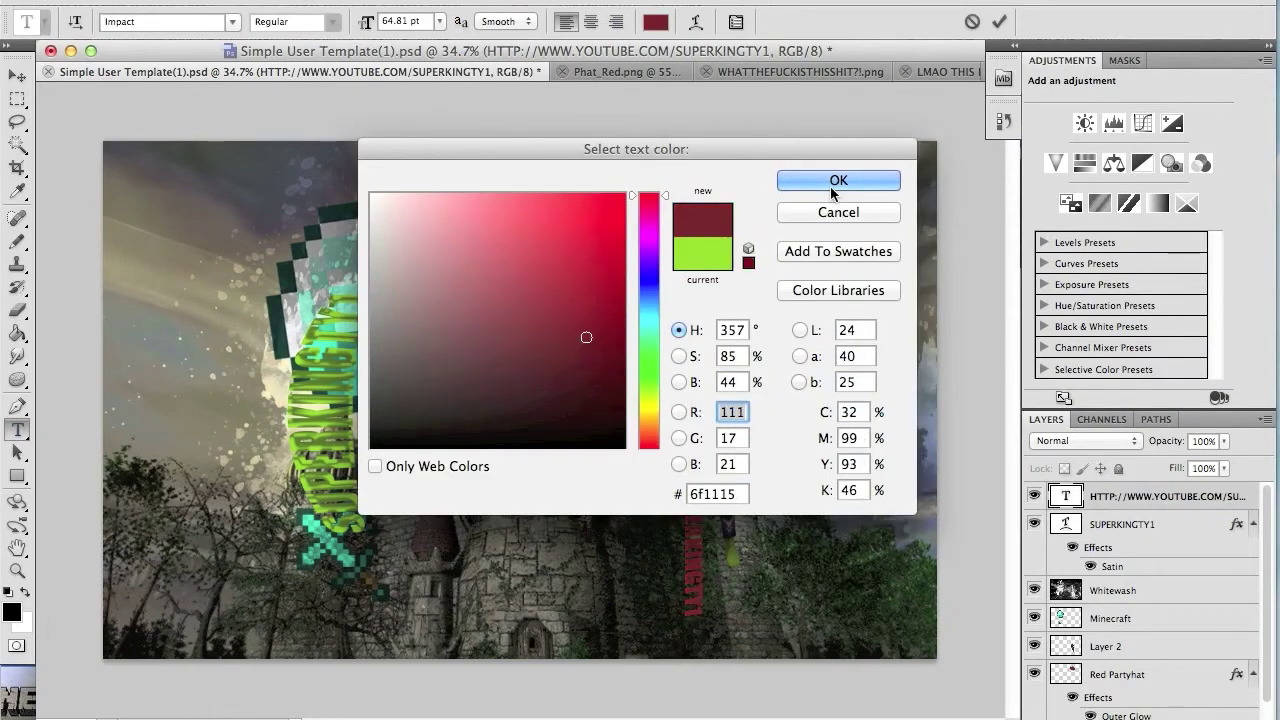
click(838, 180)
key(ctrl+Return)
key(h)
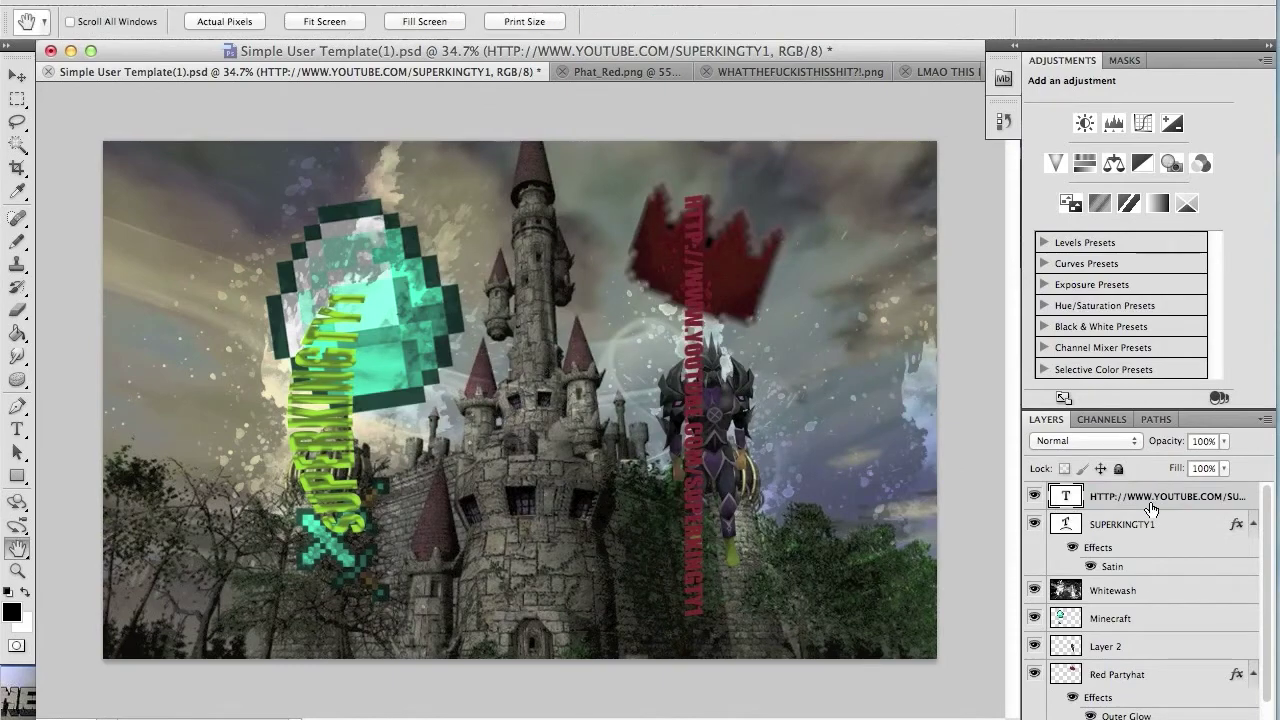
Step: Give the URL text an outer glow with a cyan gradient
double_click(1180, 497)
click(650, 348)
click(940, 358)
click(563, 362)
click(731, 306)
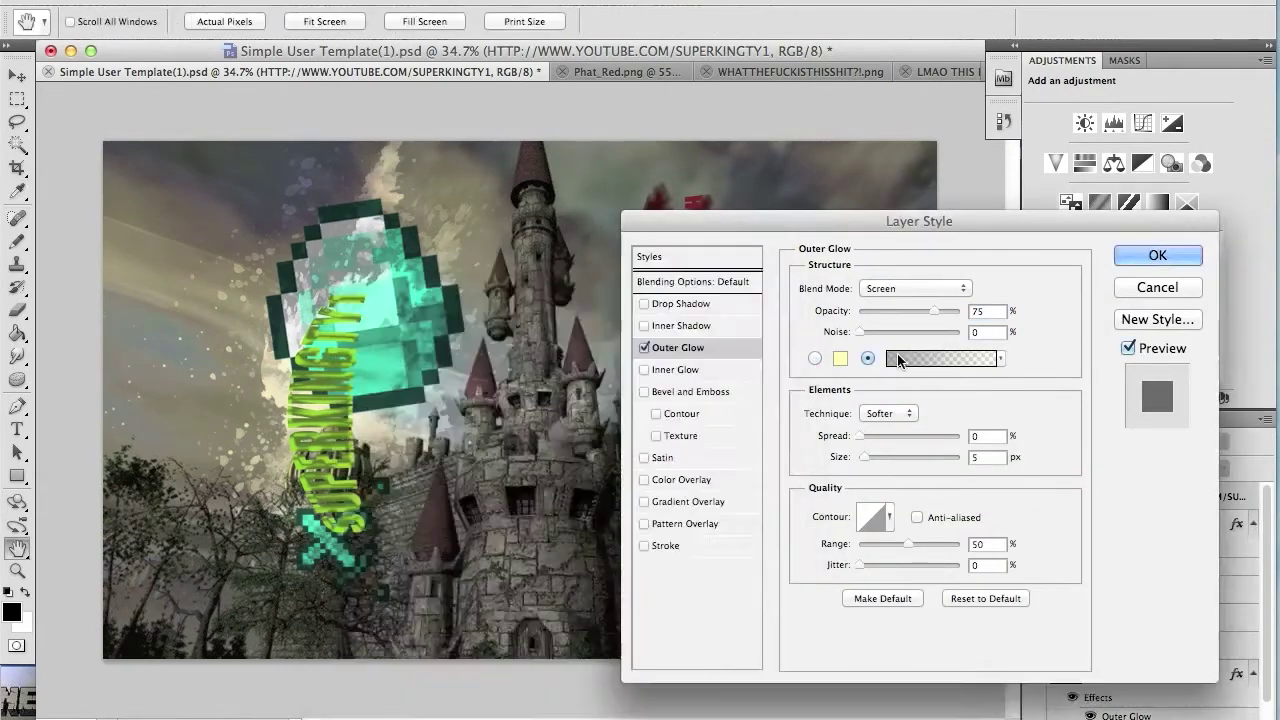
click(897, 356)
double_click(362, 611)
drag(655, 340, 655, 318)
click(574, 217)
click(838, 180)
click(745, 300)
click(1127, 262)
Step: Set the URL text's outer glow spread to 15
double_click(1126, 538)
text(15)
key(Tab)
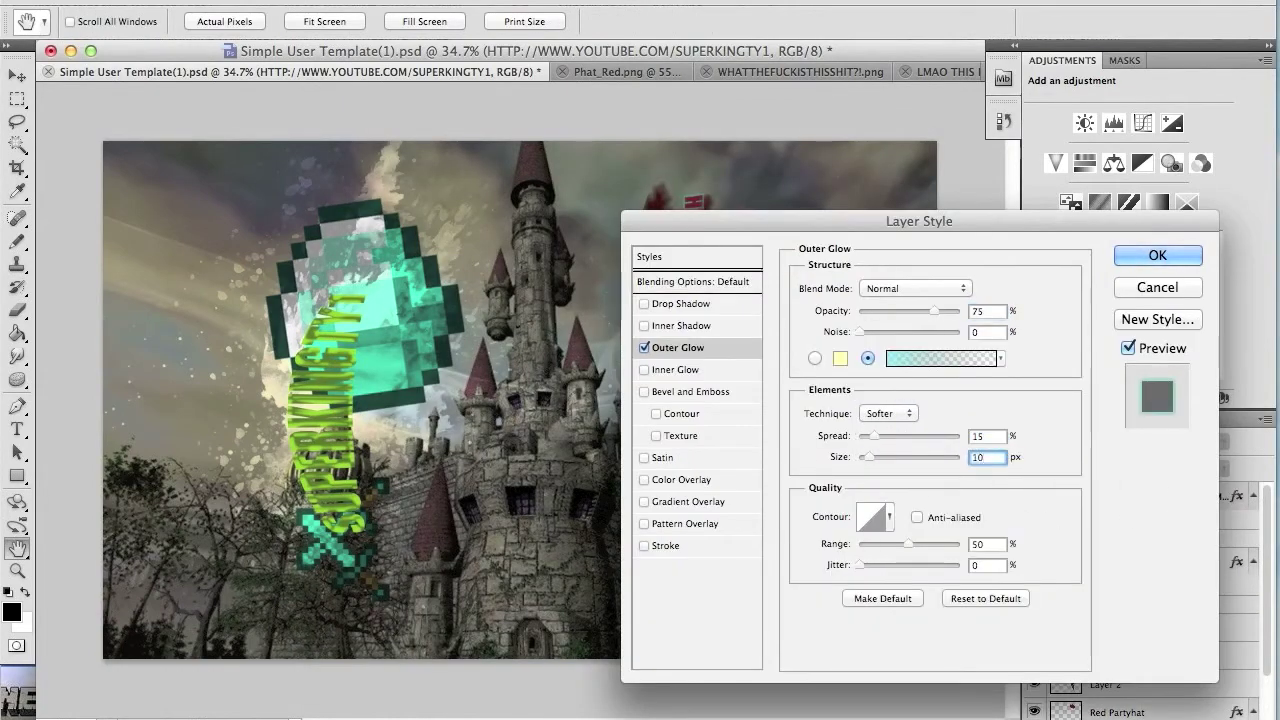
key(Return)
Step: Save the banner as Superkingty1.psd and choose JPEG for a second save
key(ctrl+shift+s)
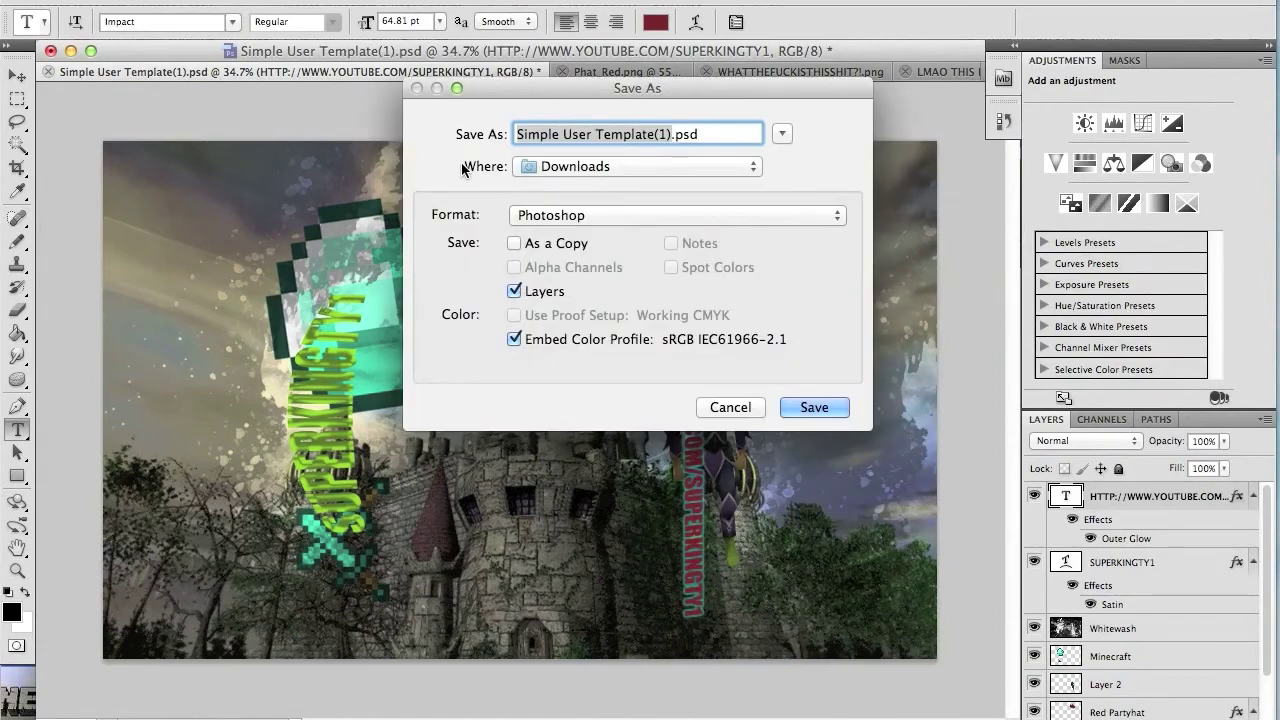
text(y1)
key(Return)
key(Return)
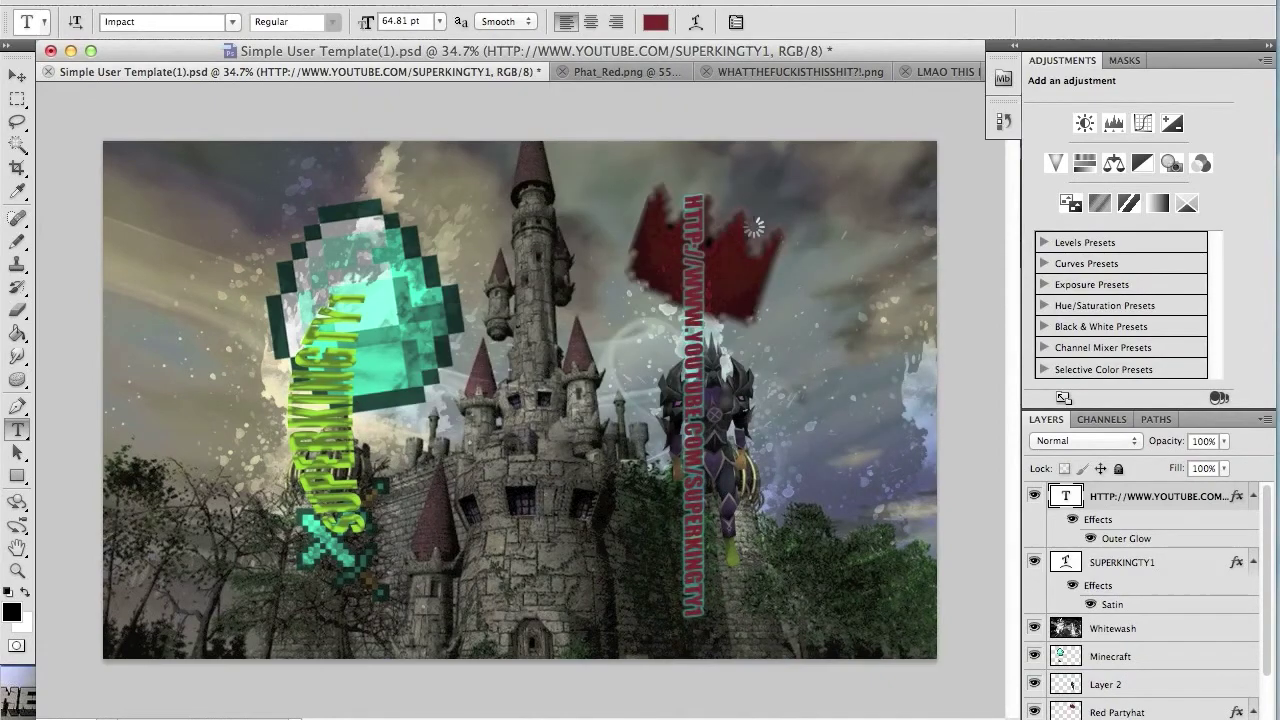
key(ctrl+shift+s)
click(620, 215)
click(531, 341)
key(Return)
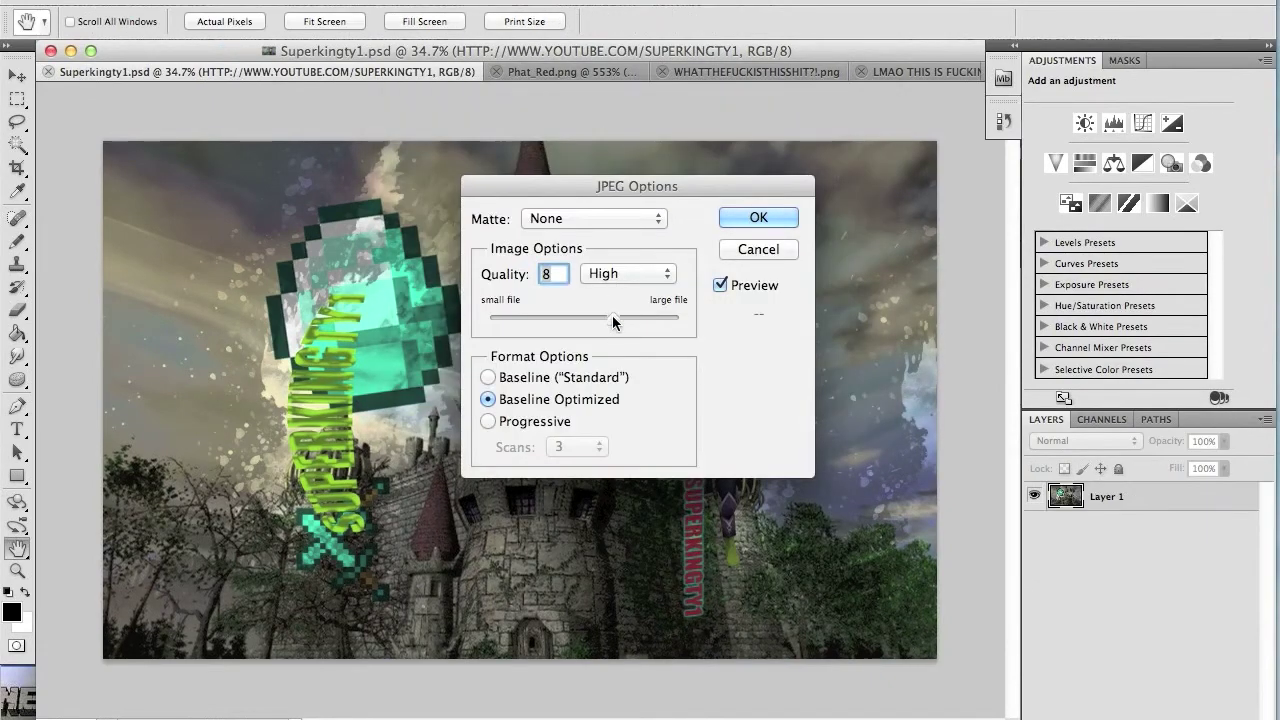